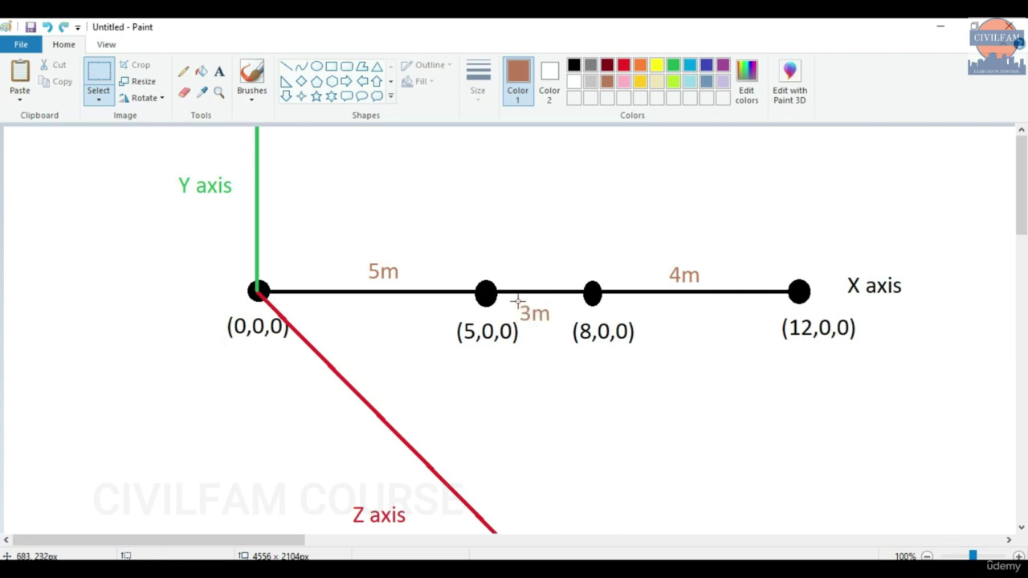
Move the 3m label above the X axis line, between points (5,0,0) and (8,0,0)
{"action": "mouse_move", "coordinate": [517, 301]}
{"action": "left_mouse_down"}
{"action": "mouse_move", "coordinate": [562, 324]}
{"action": "mouse_move", "coordinate": [531, 319]}
{"action": "mouse_move", "coordinate": [551, 324]}
{"action": "mouse_move", "coordinate": [543, 269]}
{"action": "left_mouse_up"}
{"action": "left_click", "coordinate": [540, 350]}
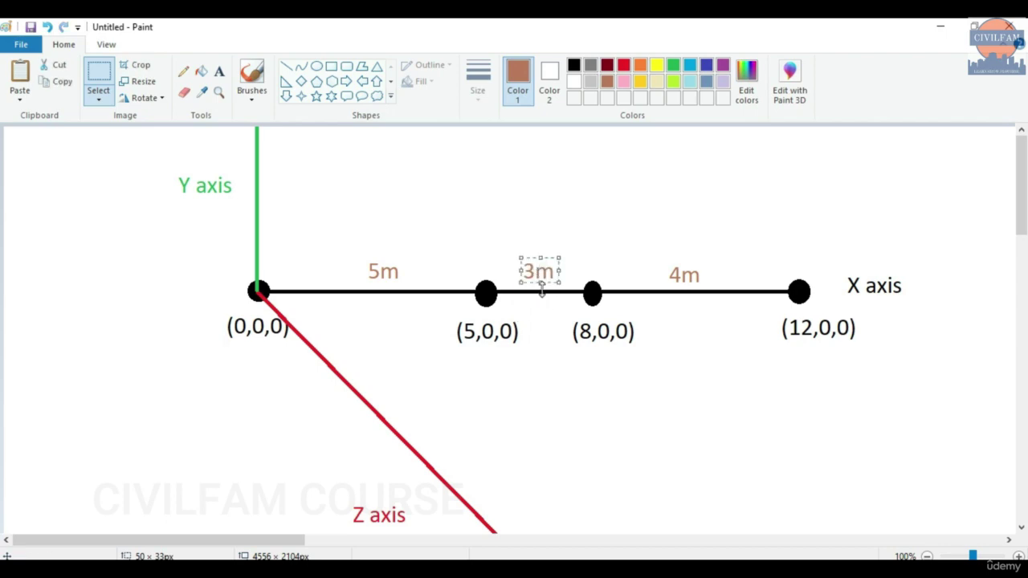
{"action": "left_click", "coordinate": [562, 337]}
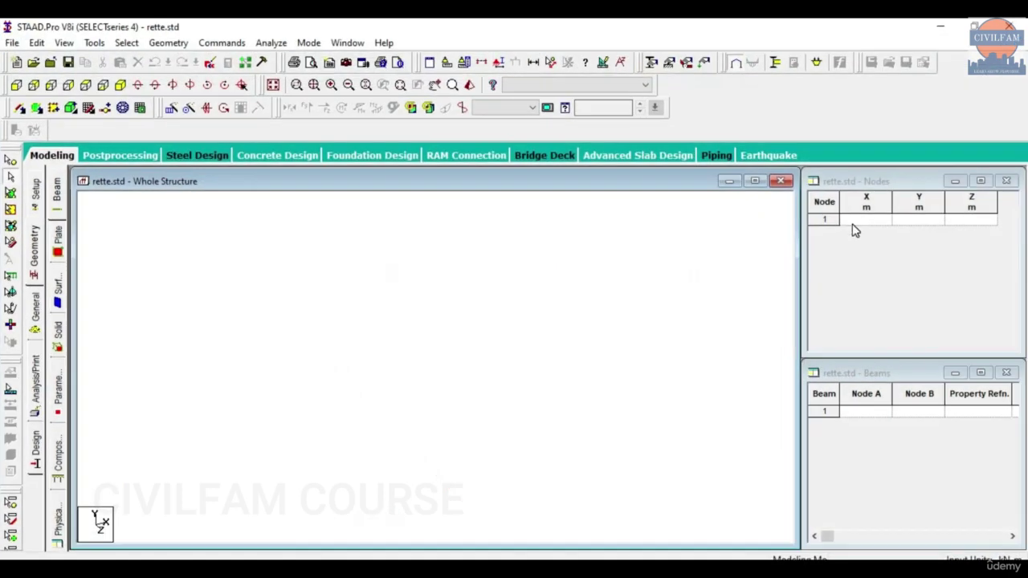
In STAAD.Pro, enter coordinates for node 1 at X = 0 m and node 2 at X = 5 m, with Y and Z at 0
{"action": "left_click", "coordinate": [853, 224]}
{"action": "type", "text": "0"}
{"action": "key", "text": "Tab"}
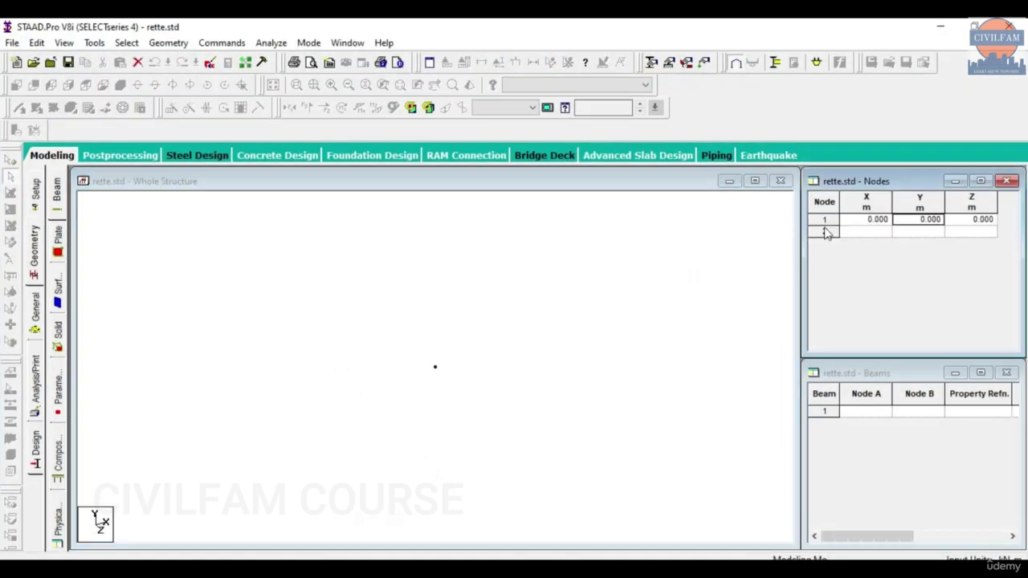
{"action": "left_click", "coordinate": [861, 233]}
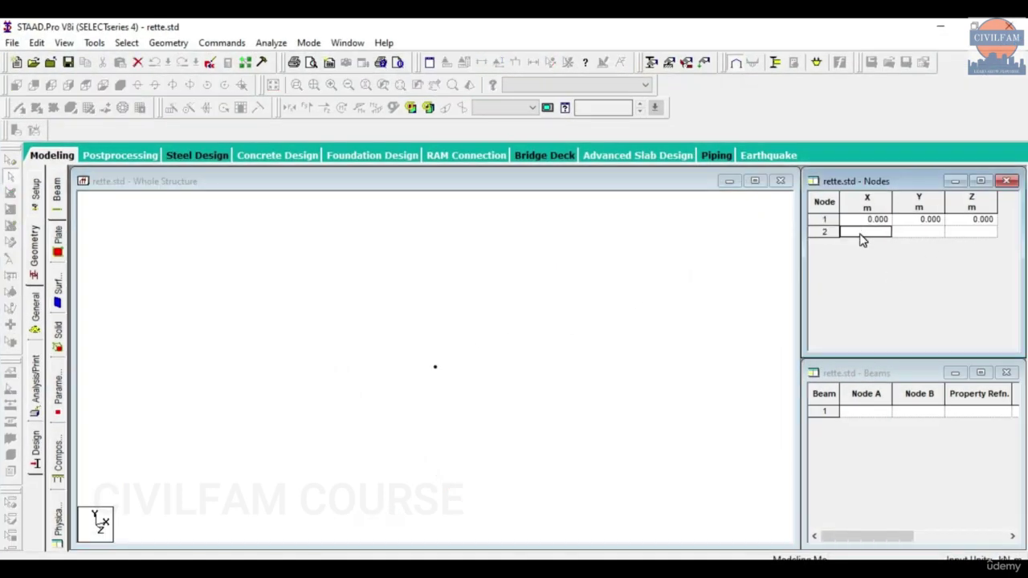
{"action": "type", "text": "5"}
{"action": "key", "text": "Tab"}
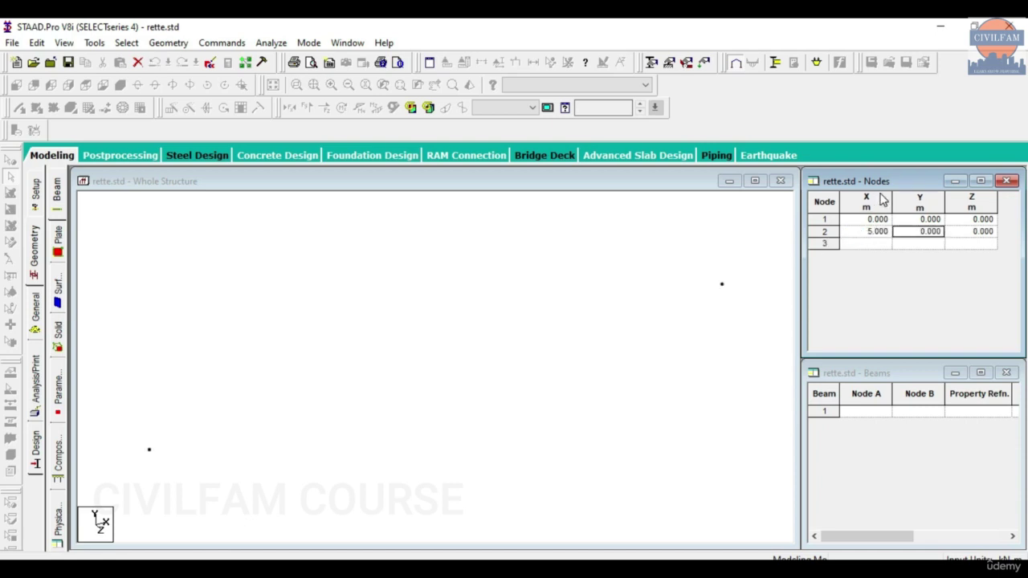
Add node 3 at X = 8 m and node 4 at X = 12 m, with Y and Z at 0
{"action": "left_click", "coordinate": [870, 247]}
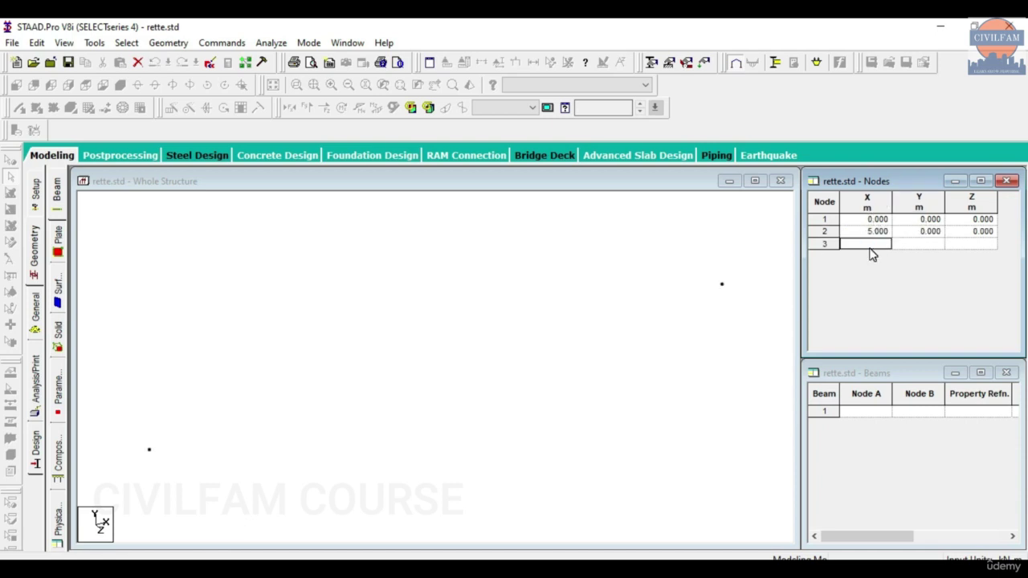
{"action": "type", "text": "8"}
{"action": "key", "text": "Return"}
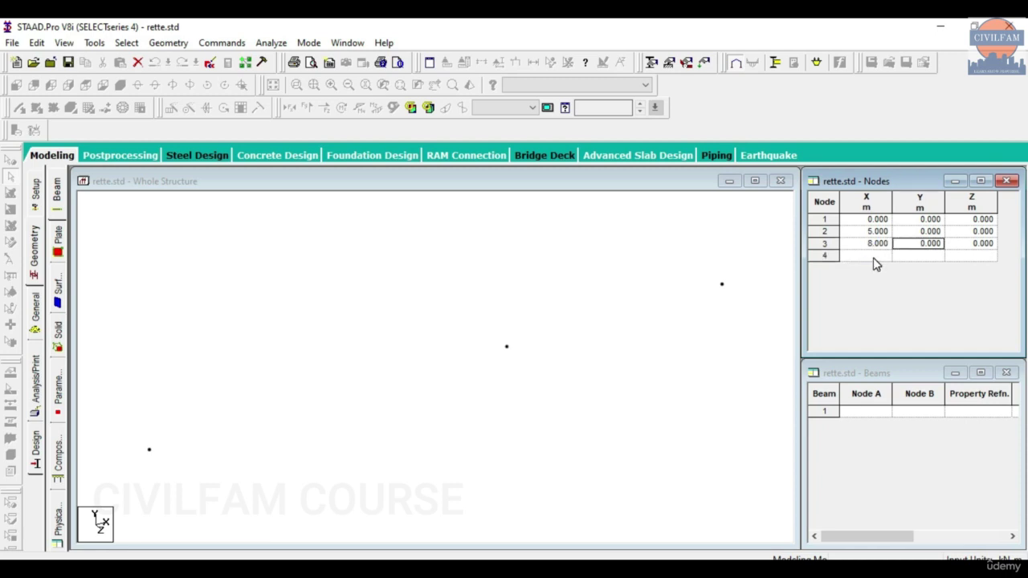
{"action": "left_click", "coordinate": [873, 255]}
{"action": "type", "text": "12"}
{"action": "key", "text": "Return"}
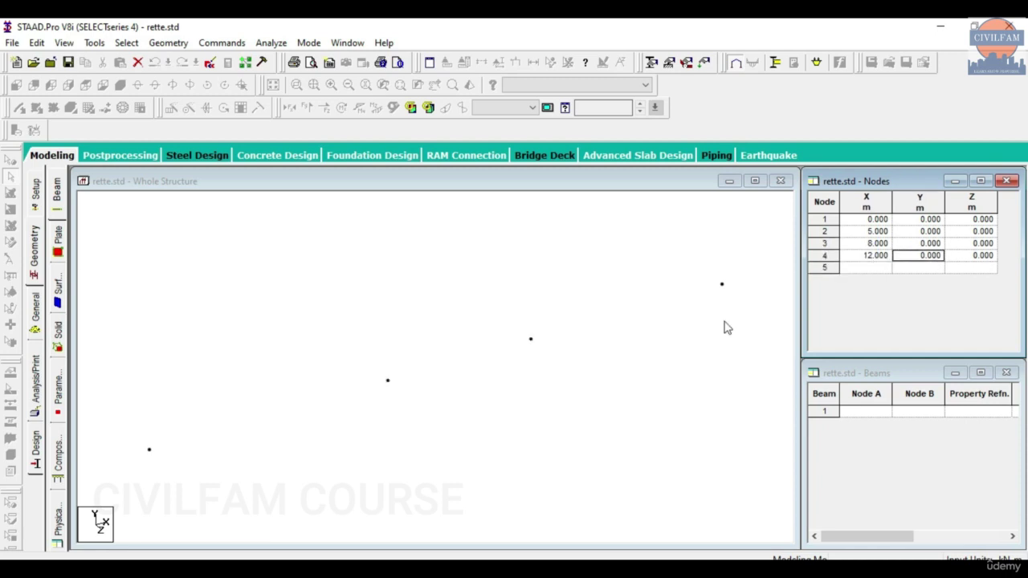
Draw three beams in sequence, connecting node 1 to 2, node 2 to 3 and node 3 to 4
{"action": "left_click", "coordinate": [506, 439]}
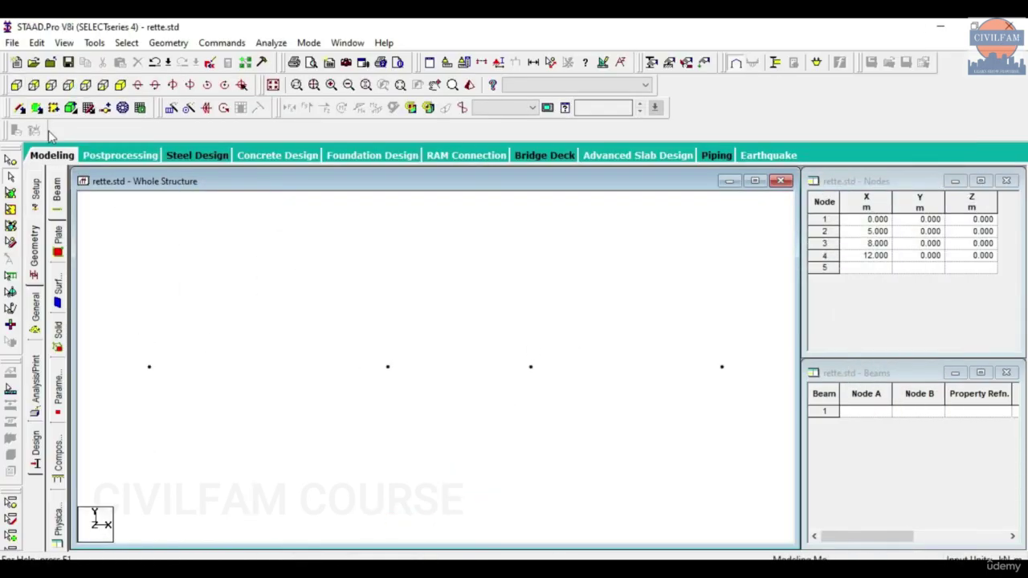
{"action": "left_click", "coordinate": [19, 107]}
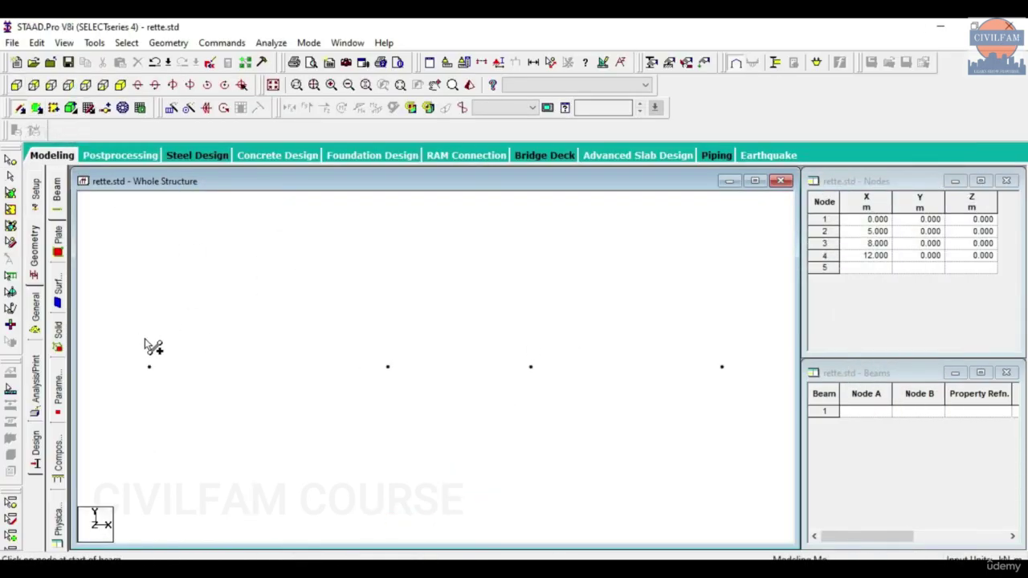
{"action": "left_click", "coordinate": [149, 367]}
{"action": "left_click", "coordinate": [388, 367]}
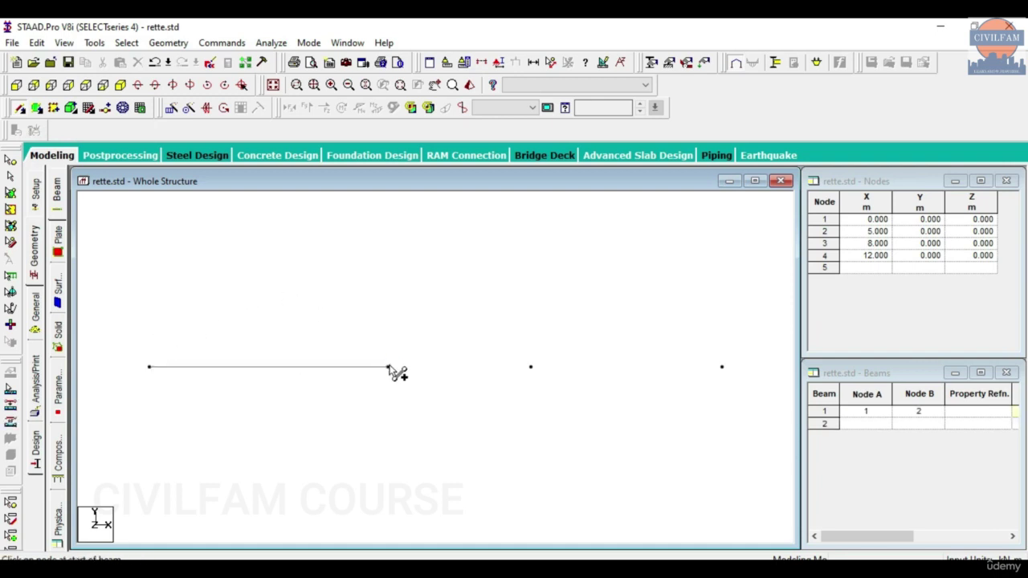
{"action": "left_click", "coordinate": [388, 367]}
{"action": "left_click", "coordinate": [530, 367]}
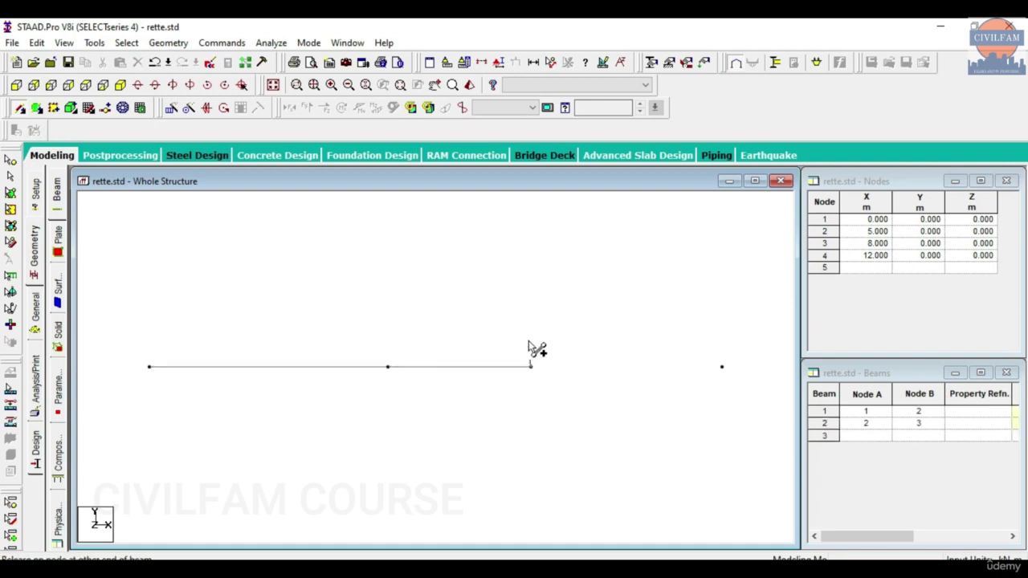
{"action": "left_click", "coordinate": [722, 366]}
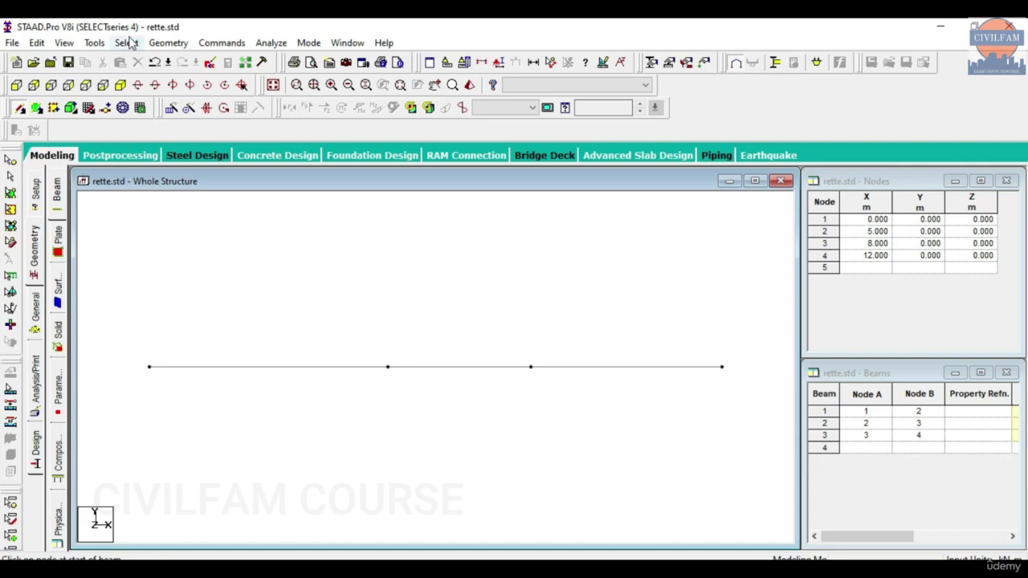
Display the dimensions of all beams in the view with Dimension to View
{"action": "left_click", "coordinate": [95, 42]}
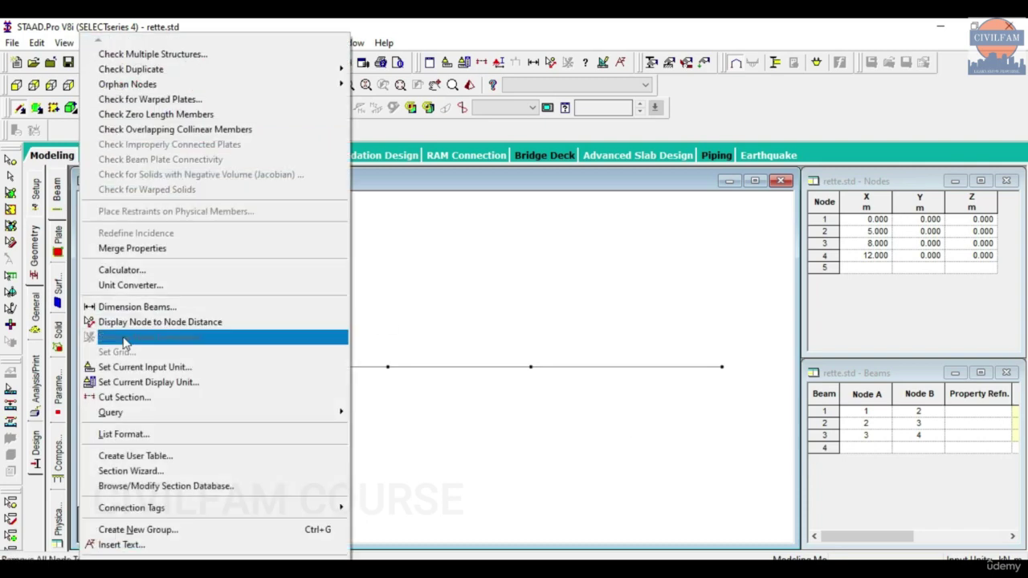
{"action": "left_click", "coordinate": [137, 307]}
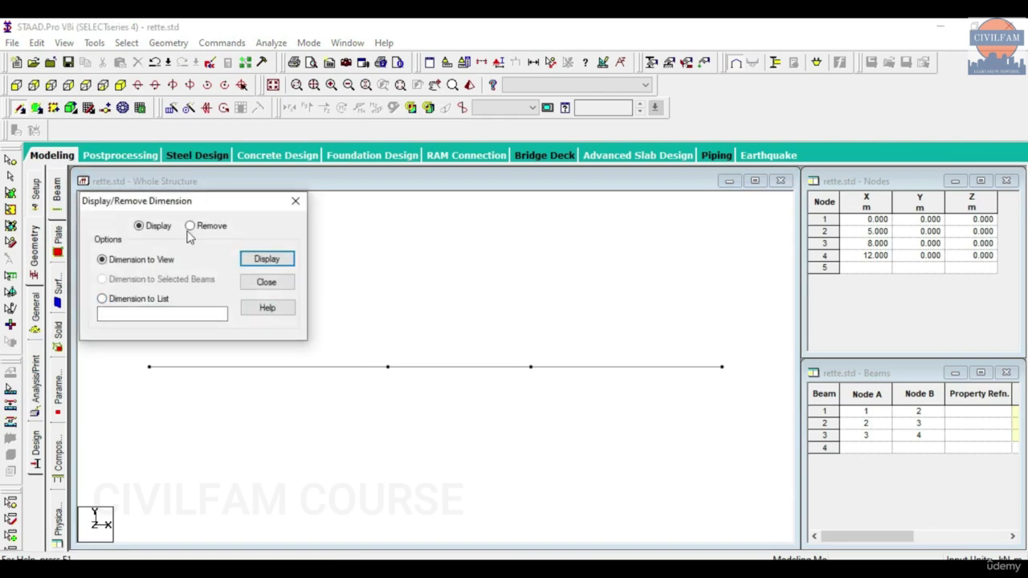
{"action": "left_click", "coordinate": [266, 260]}
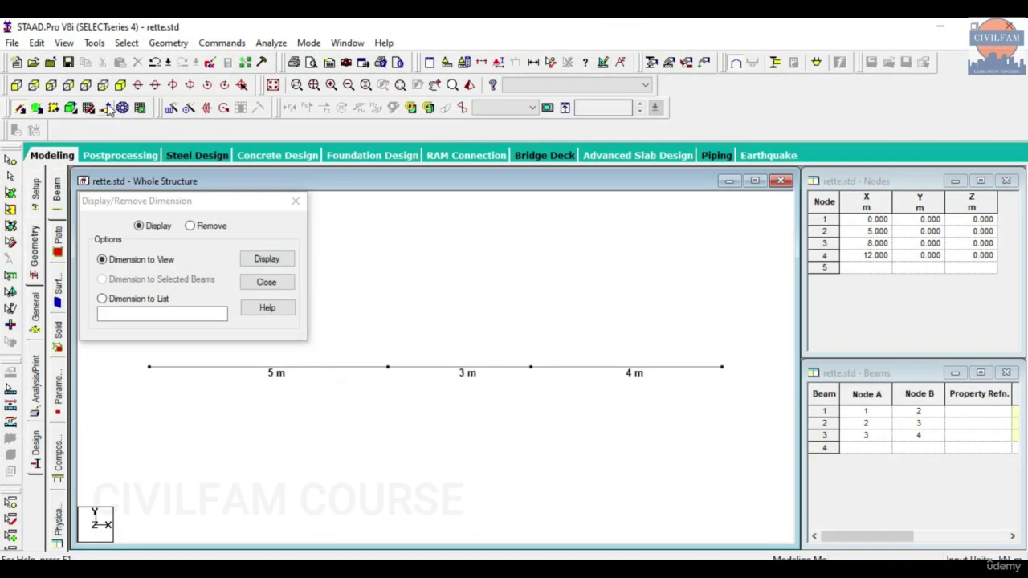
{"action": "left_click", "coordinate": [296, 200]}
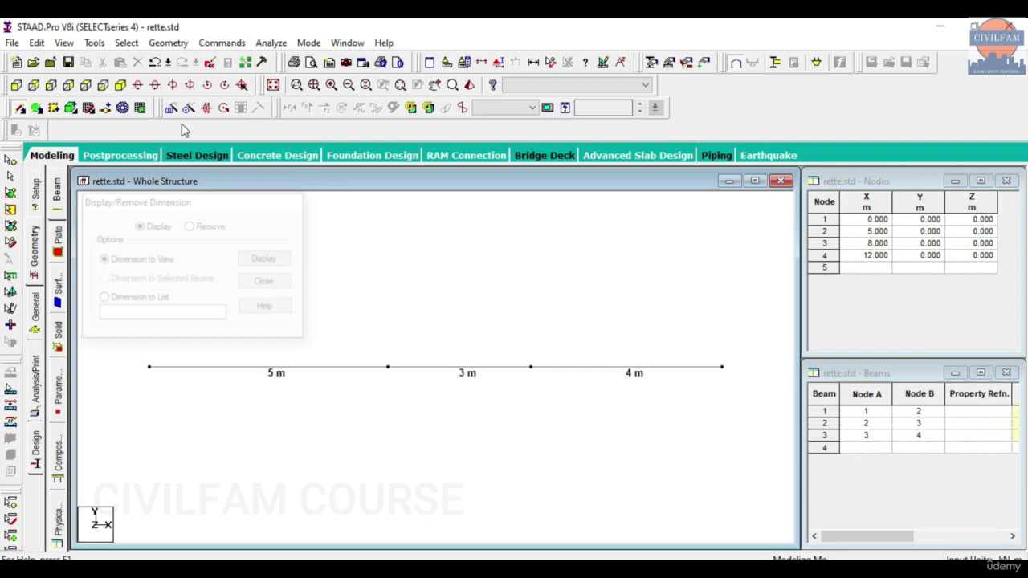
Remove the beam dimensions from the view and decline the auto save request
{"action": "left_click", "coordinate": [166, 43]}
{"action": "mouse_move", "coordinate": [94, 42]}
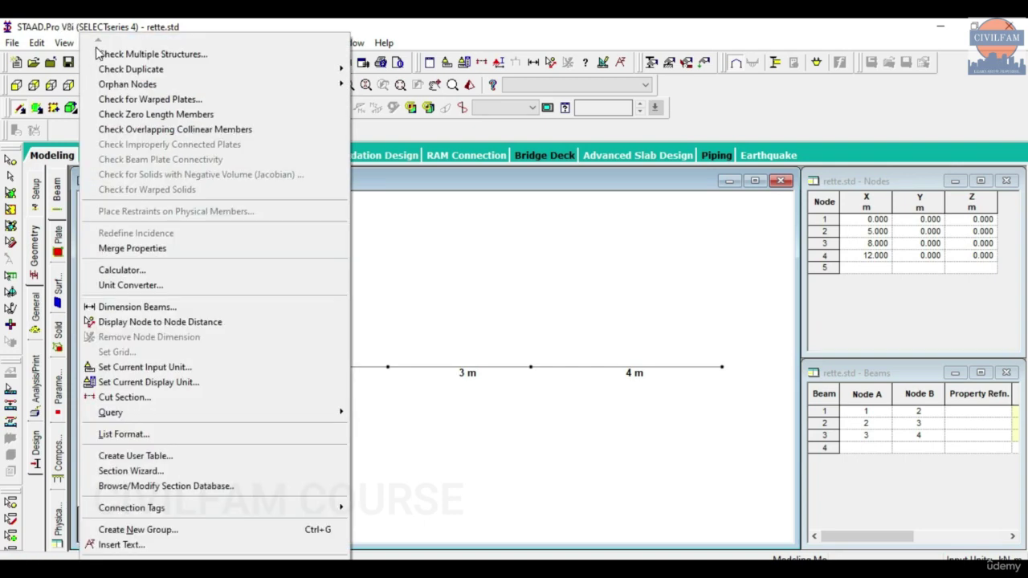
{"action": "left_click", "coordinate": [139, 308]}
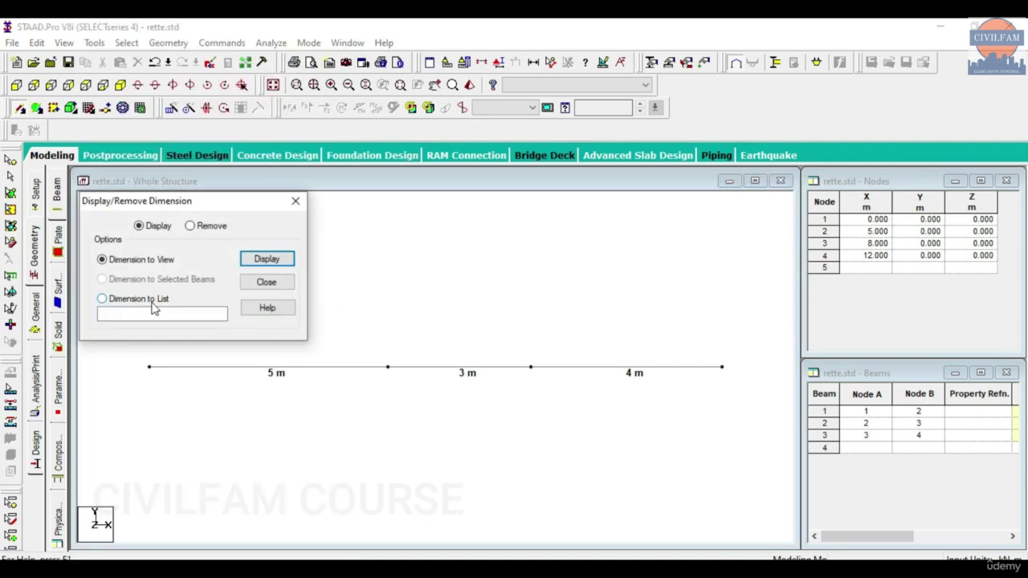
{"action": "left_click", "coordinate": [190, 226]}
{"action": "left_click", "coordinate": [267, 259]}
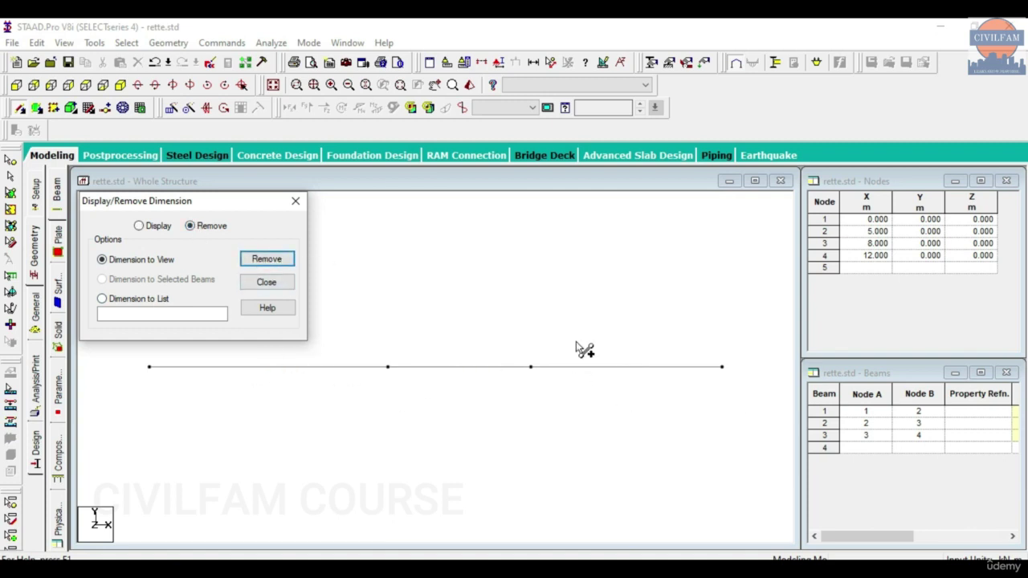
{"action": "left_click", "coordinate": [294, 201]}
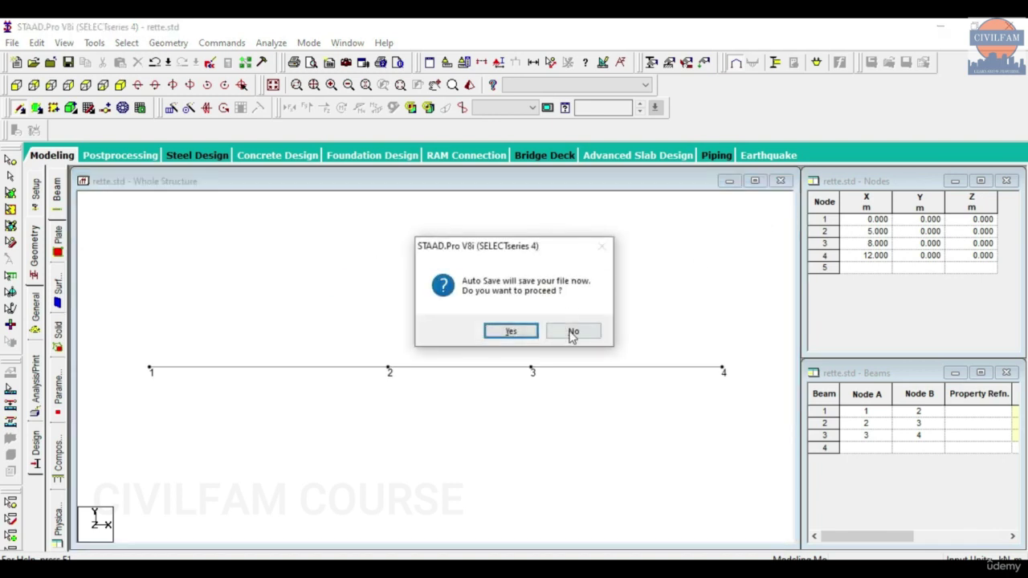
{"action": "left_click", "coordinate": [572, 333]}
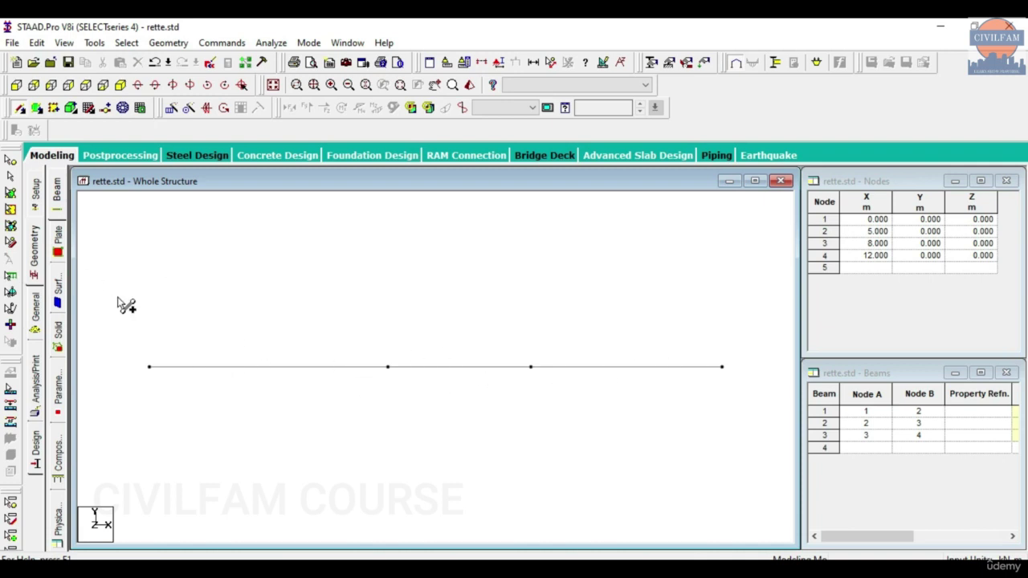
Open the General member properties and inspect the beam in a rendered view, closing that view when done
{"action": "left_click", "coordinate": [40, 318]}
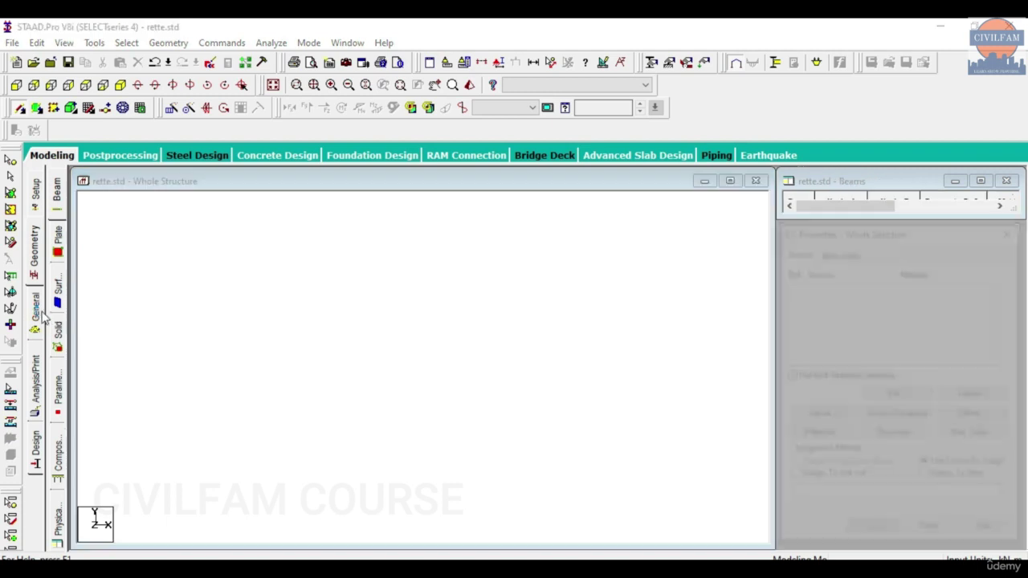
{"action": "left_click", "coordinate": [470, 86]}
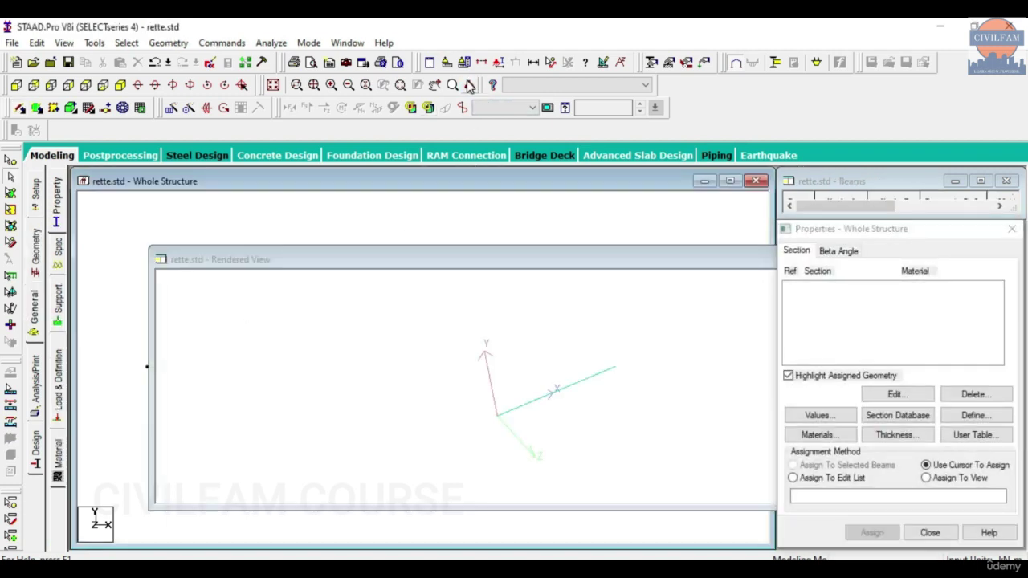
{"action": "left_click_drag", "start_coordinate": [509, 261], "coordinate": [436, 200]}
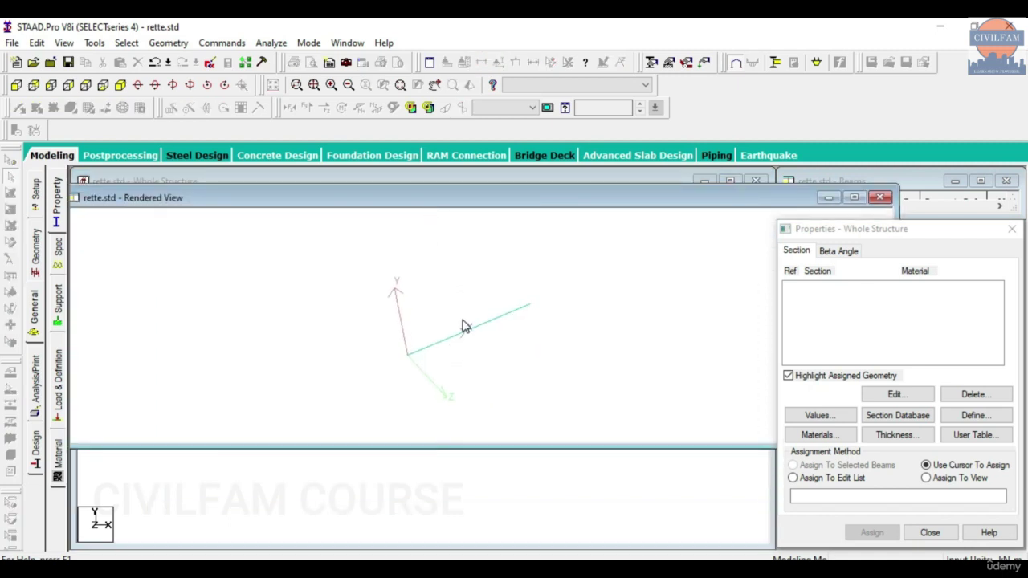
{"action": "left_click", "coordinate": [880, 198]}
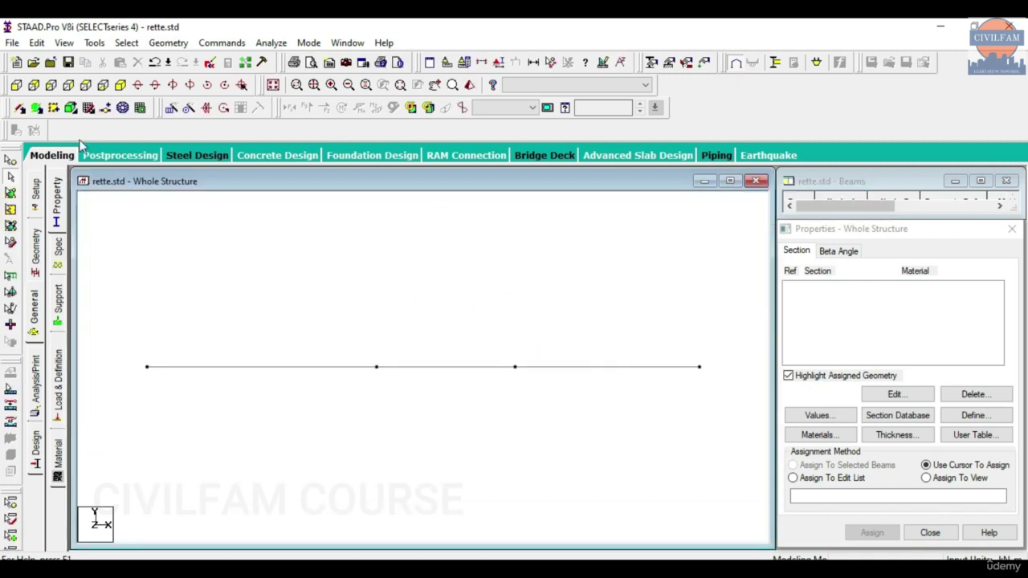
Switch to the Word lab manual, read its instructions for specifying section properties and supports, and return to STAAD.Pro
{"action": "left_click", "coordinate": [450, 567]}
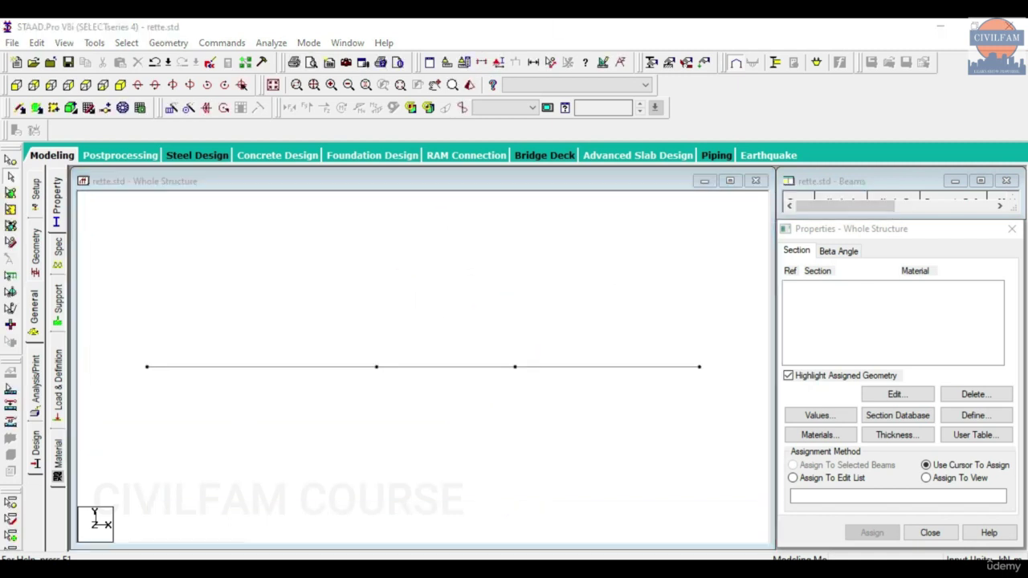
{"action": "scroll", "coordinate": [389, 397], "scroll_direction": "down", "scroll_amount": 9}
{"action": "scroll", "coordinate": [526, 438], "scroll_direction": "down", "scroll_amount": 2}
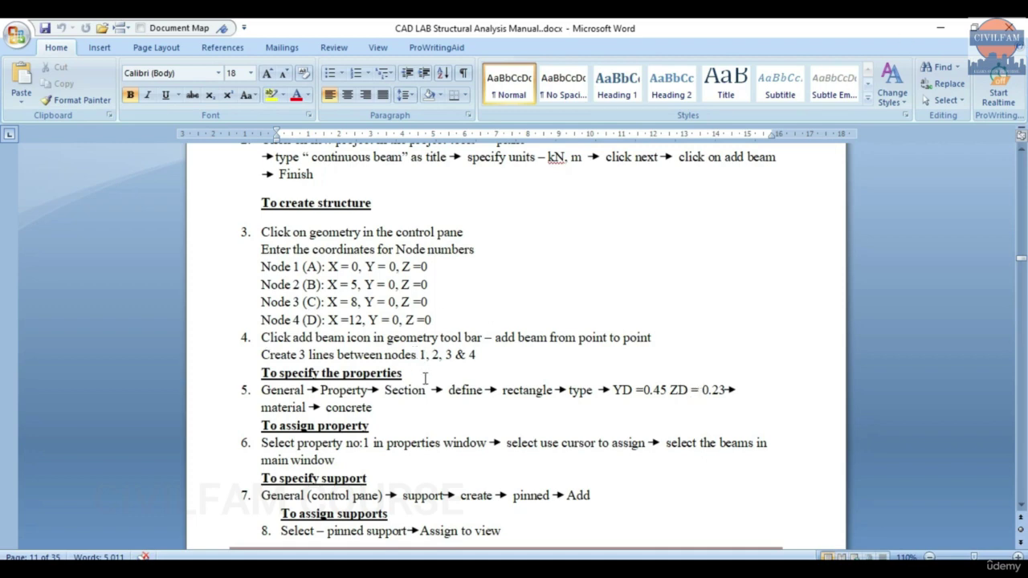
{"action": "scroll", "coordinate": [389, 377], "scroll_direction": "down", "scroll_amount": 1}
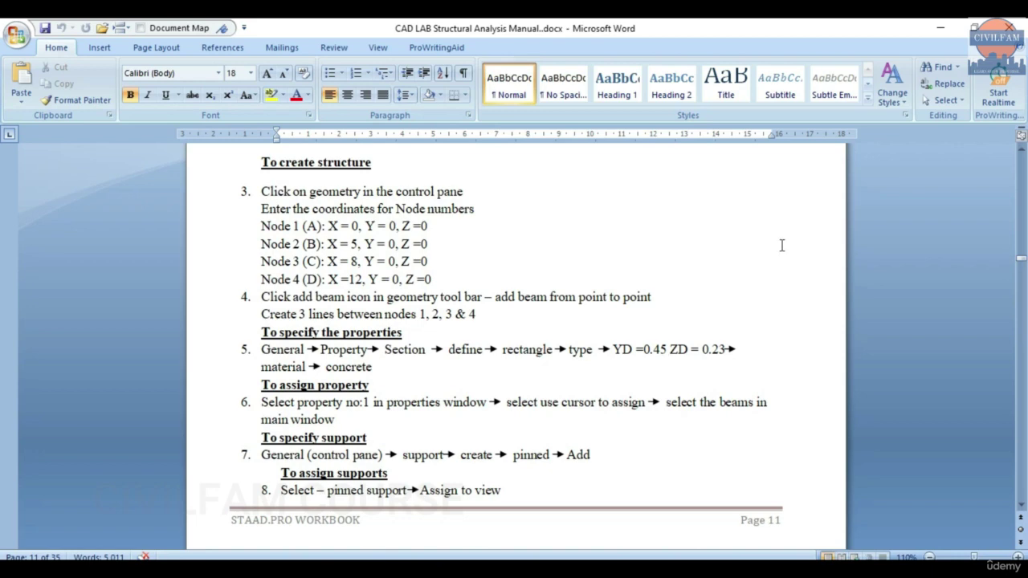
{"action": "left_click", "coordinate": [935, 29]}
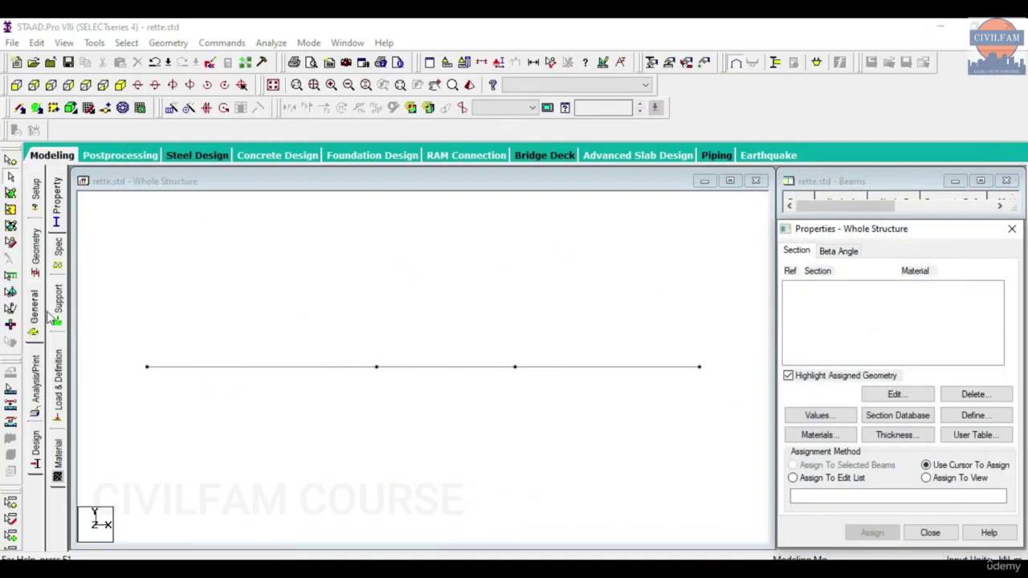
Define a rectangular concrete section with YD 0.45 m and ZD 0.30 m
{"action": "left_click", "coordinate": [54, 317]}
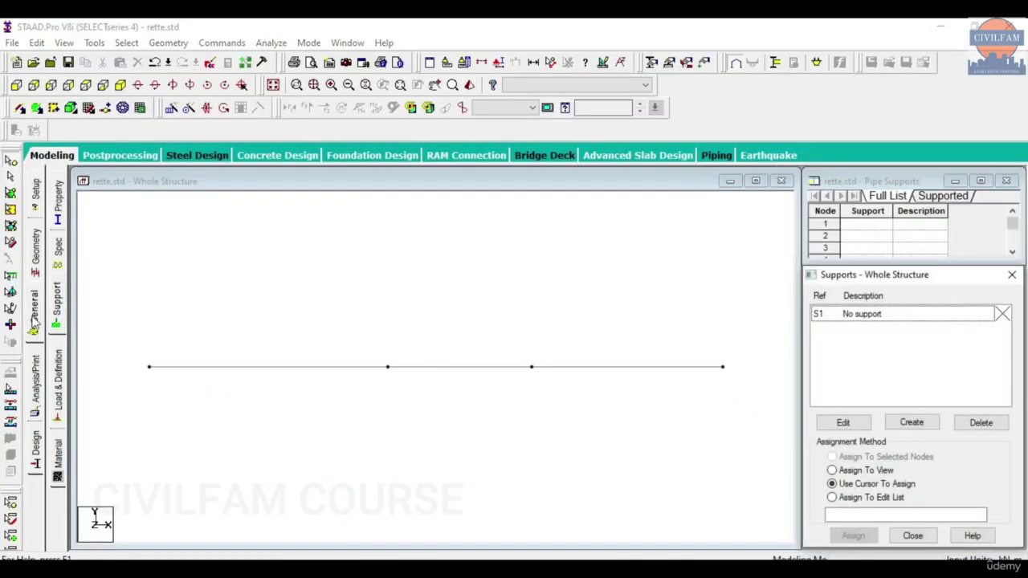
{"action": "left_click", "coordinate": [58, 197]}
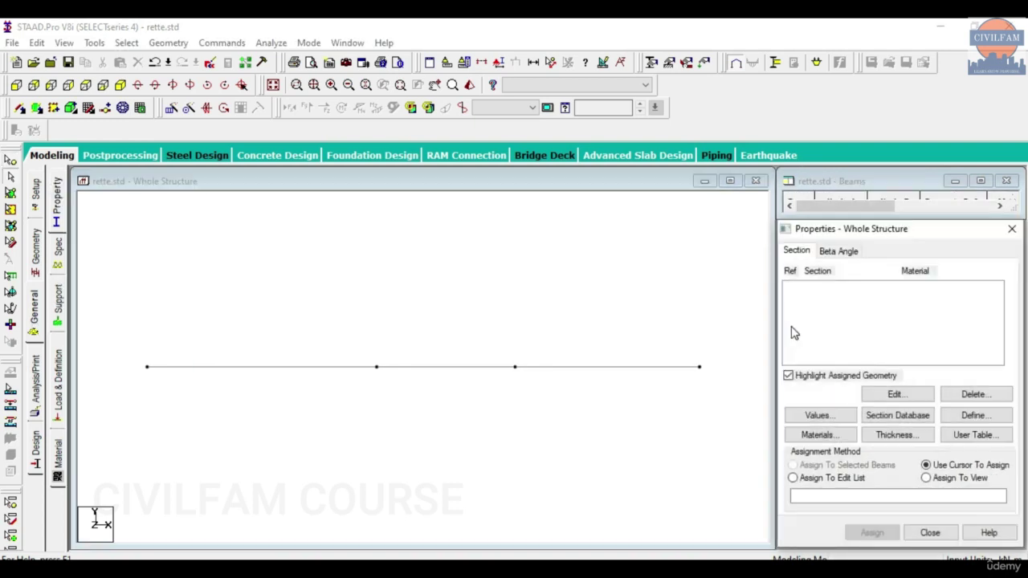
{"action": "left_click", "coordinate": [988, 423]}
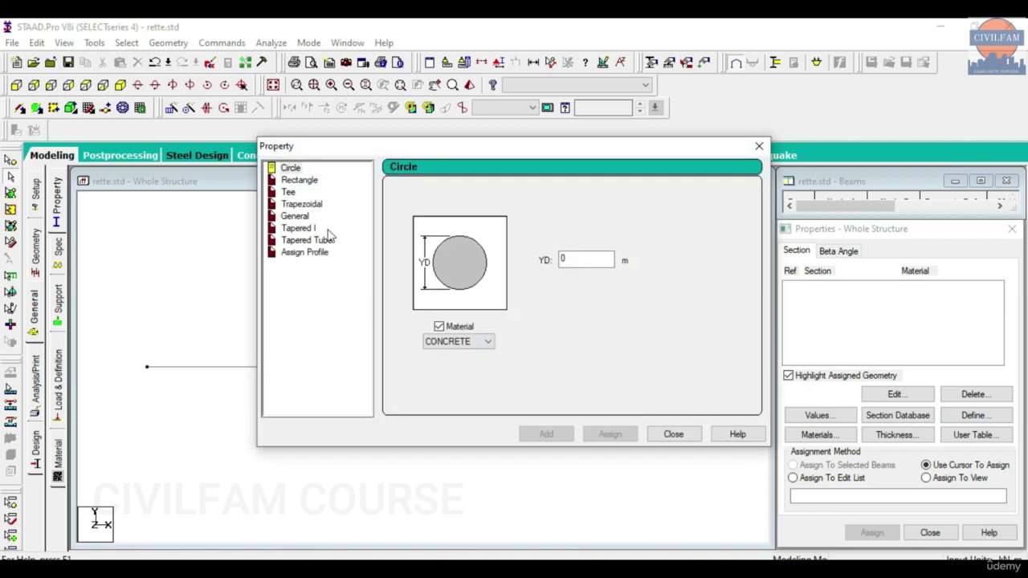
{"action": "left_click", "coordinate": [299, 180]}
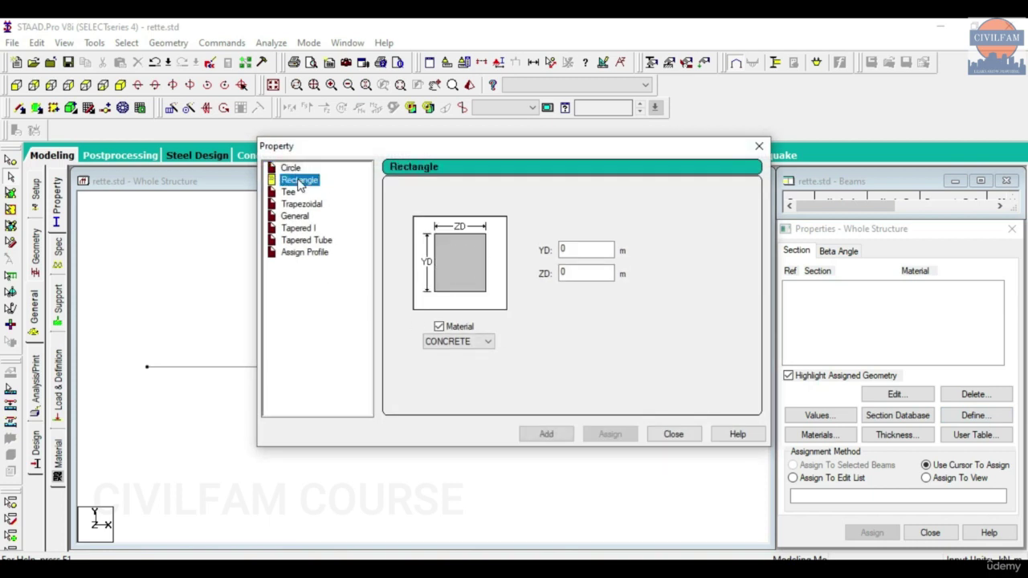
{"action": "left_click", "coordinate": [590, 250]}
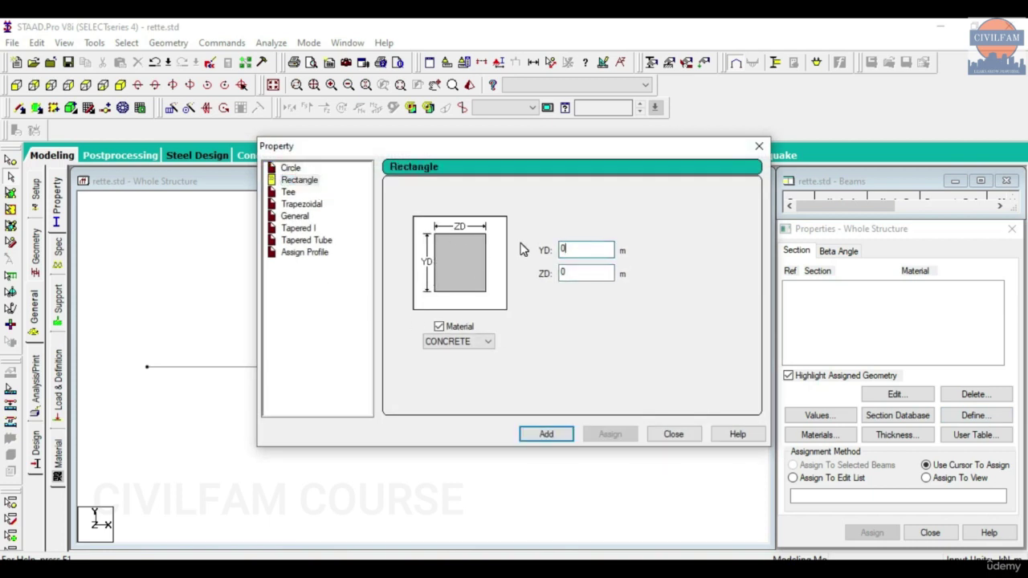
{"action": "left_click", "coordinate": [579, 274]}
{"action": "type", "text": ".30"}
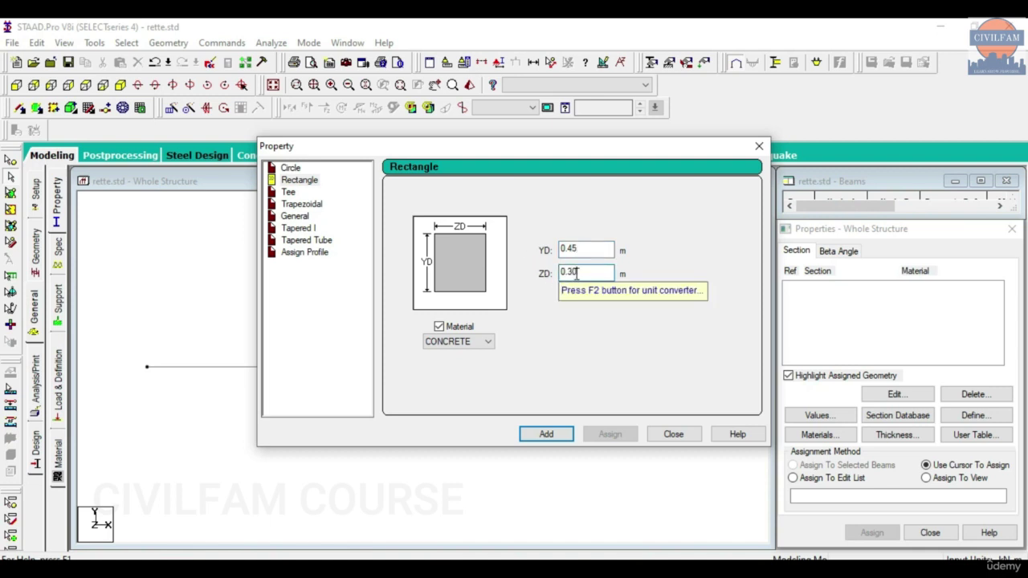
{"action": "left_click", "coordinate": [548, 434]}
{"action": "left_click", "coordinate": [673, 434]}
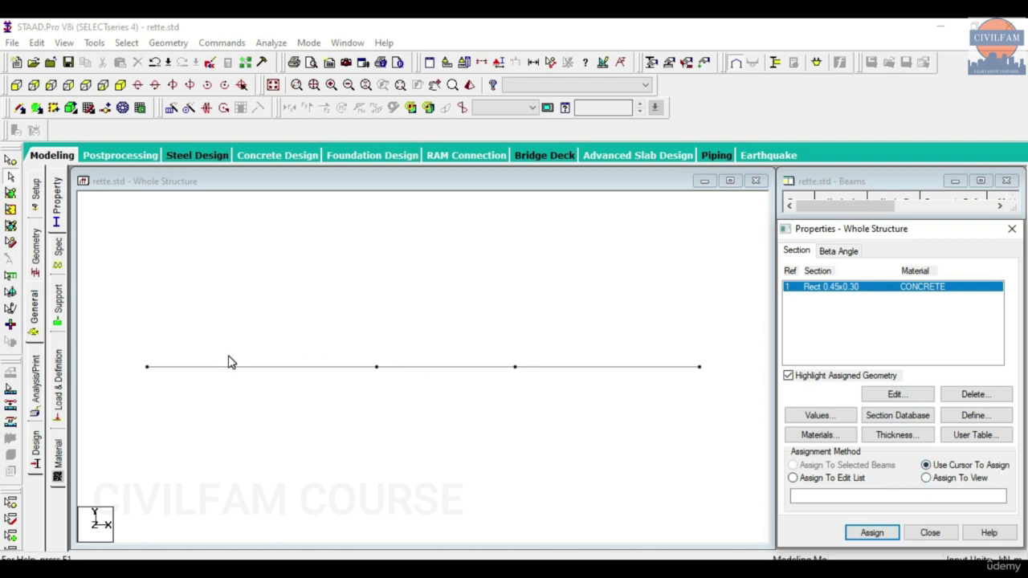
Assign the rectangular concrete section to all beams using Assign To View, and check the three spans by selecting them individually
{"action": "left_click", "coordinate": [962, 481]}
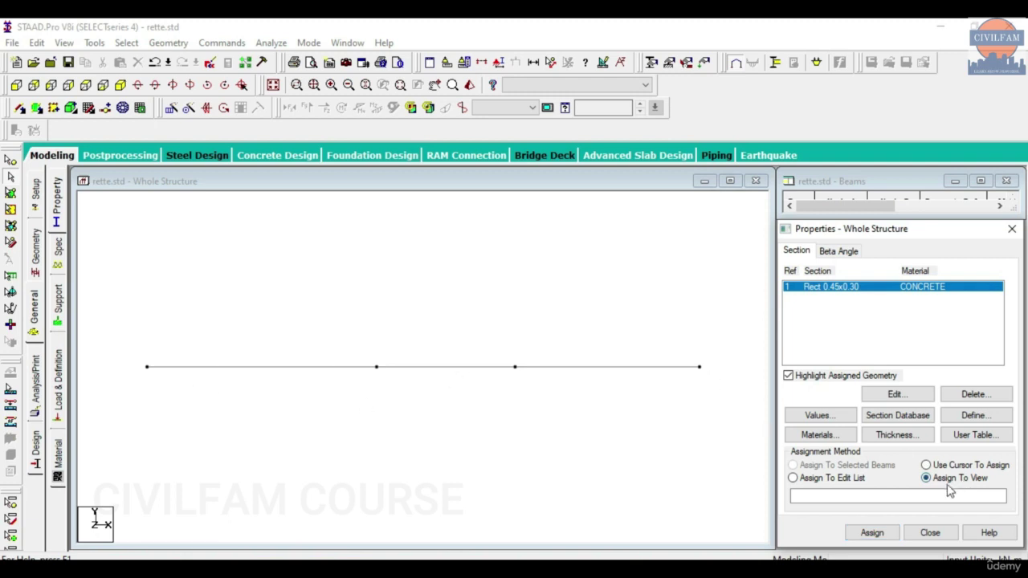
{"action": "left_click", "coordinate": [872, 534]}
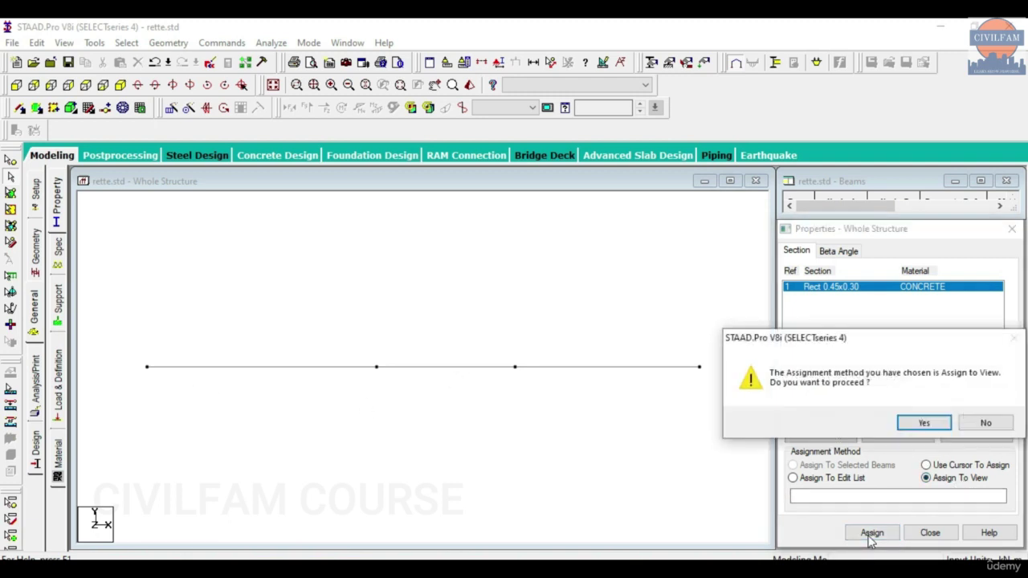
{"action": "left_click", "coordinate": [925, 423]}
{"action": "left_click", "coordinate": [569, 416]}
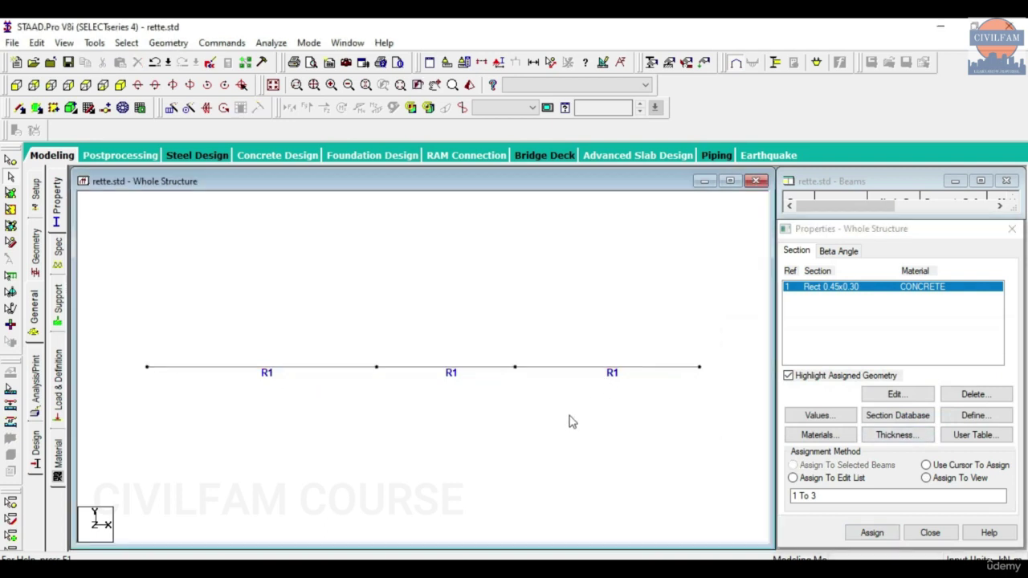
{"action": "left_click", "coordinate": [569, 366]}
{"action": "left_click", "coordinate": [438, 368]}
{"action": "left_click", "coordinate": [325, 368]}
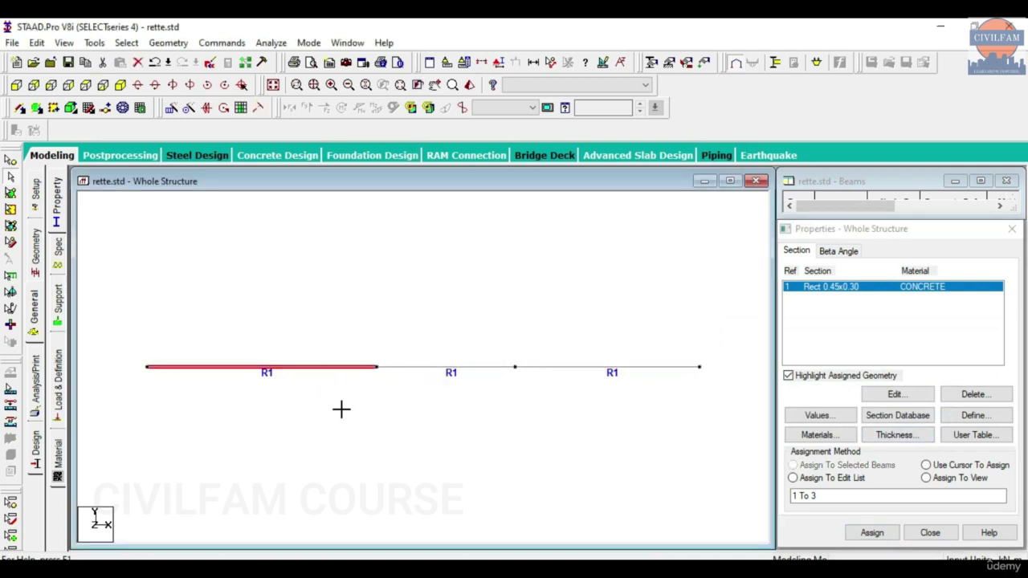
{"action": "left_click", "coordinate": [341, 409]}
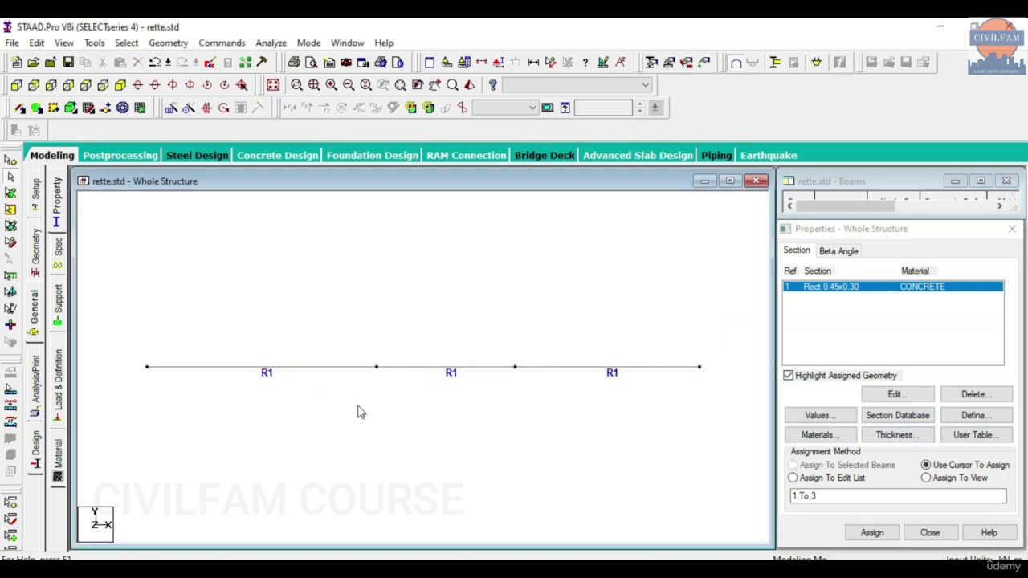
Create a pinned support definition for the structure
{"action": "left_click", "coordinate": [59, 310]}
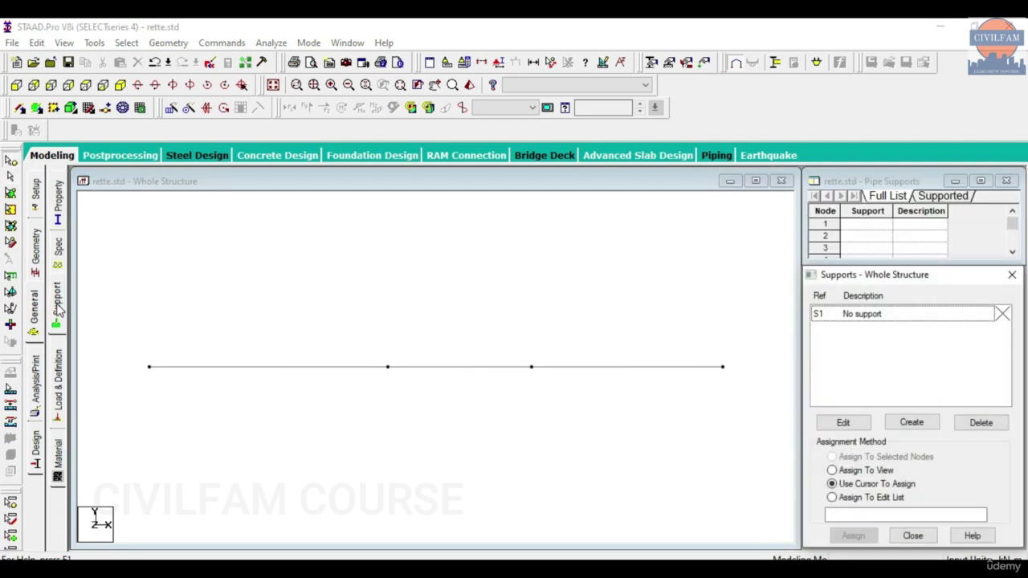
{"action": "left_click", "coordinate": [928, 424]}
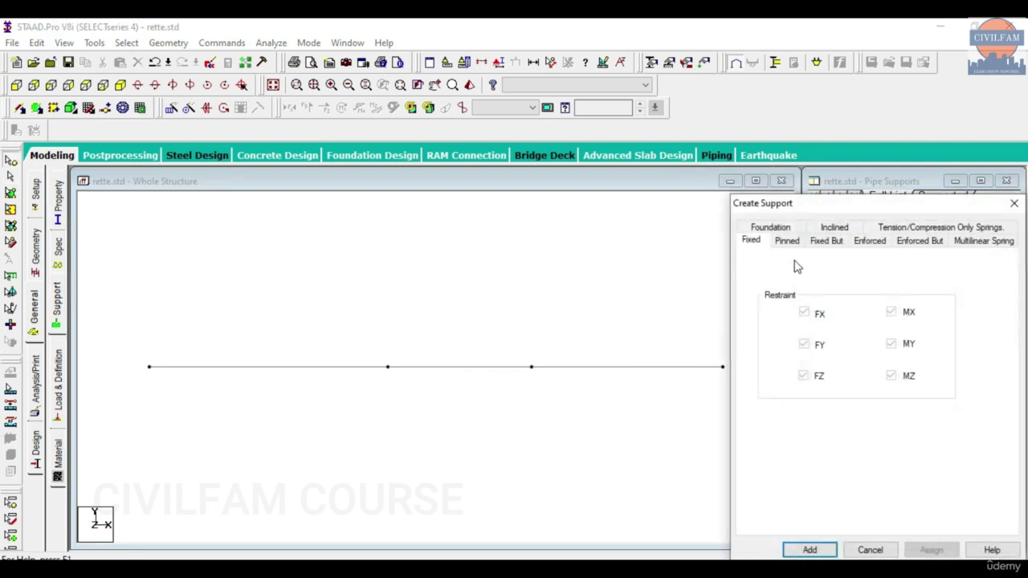
{"action": "left_click", "coordinate": [789, 243]}
{"action": "left_click", "coordinate": [809, 550]}
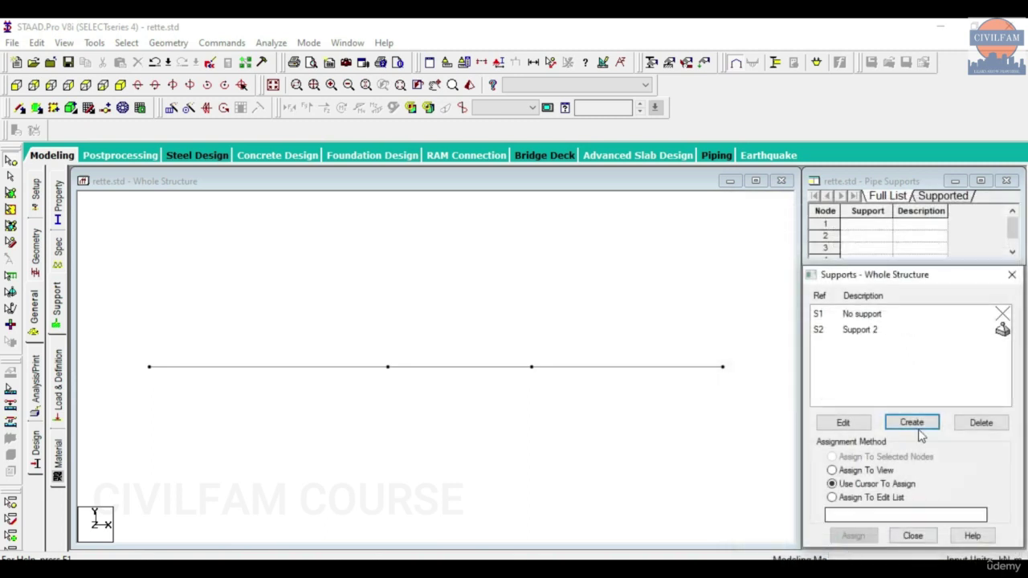
Assign the pinned support to all four beam nodes using Use Cursor To Assign
{"action": "left_click", "coordinate": [859, 331]}
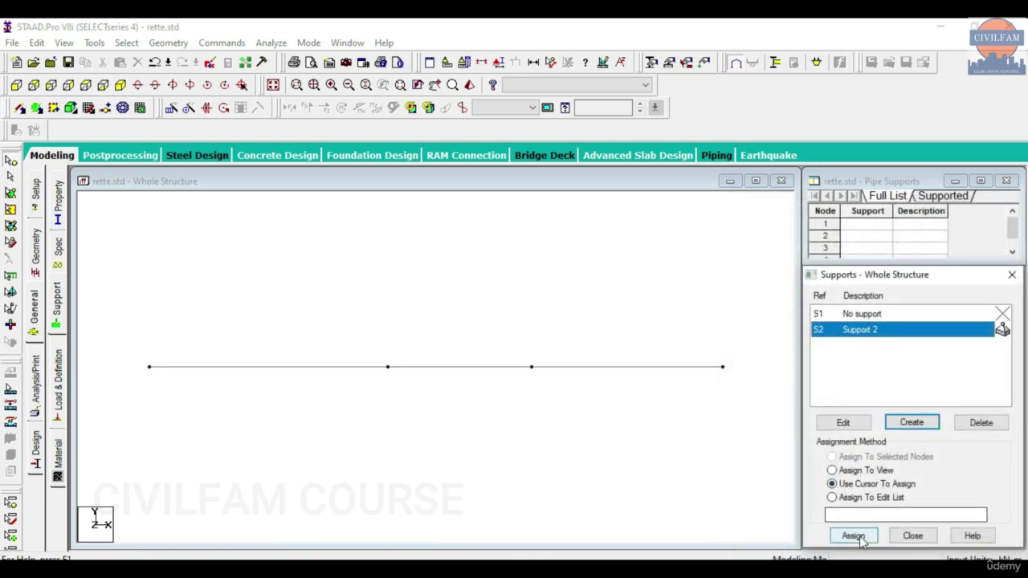
{"action": "left_click", "coordinate": [852, 536]}
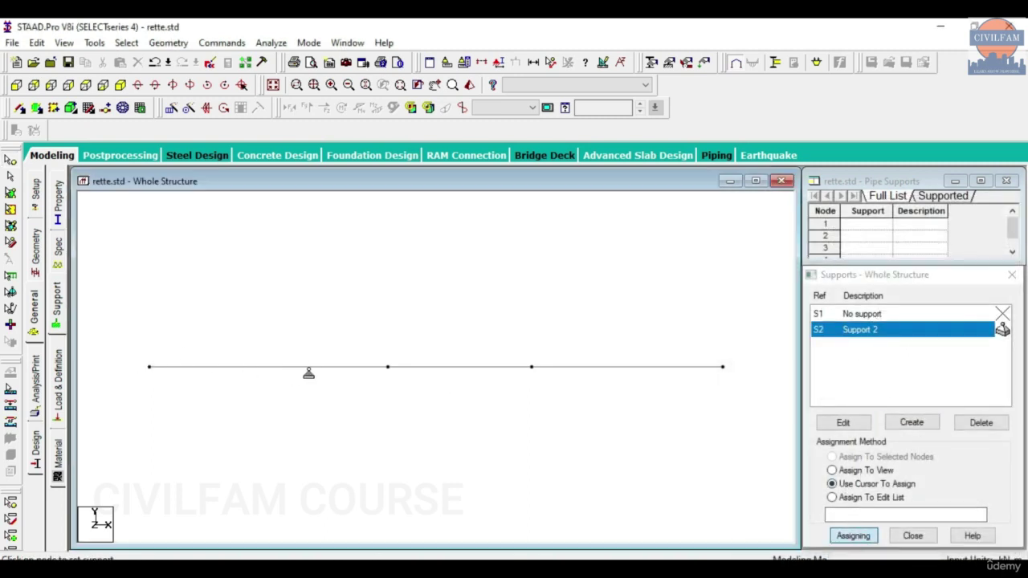
{"action": "left_click", "coordinate": [147, 367]}
{"action": "left_click", "coordinate": [388, 367]}
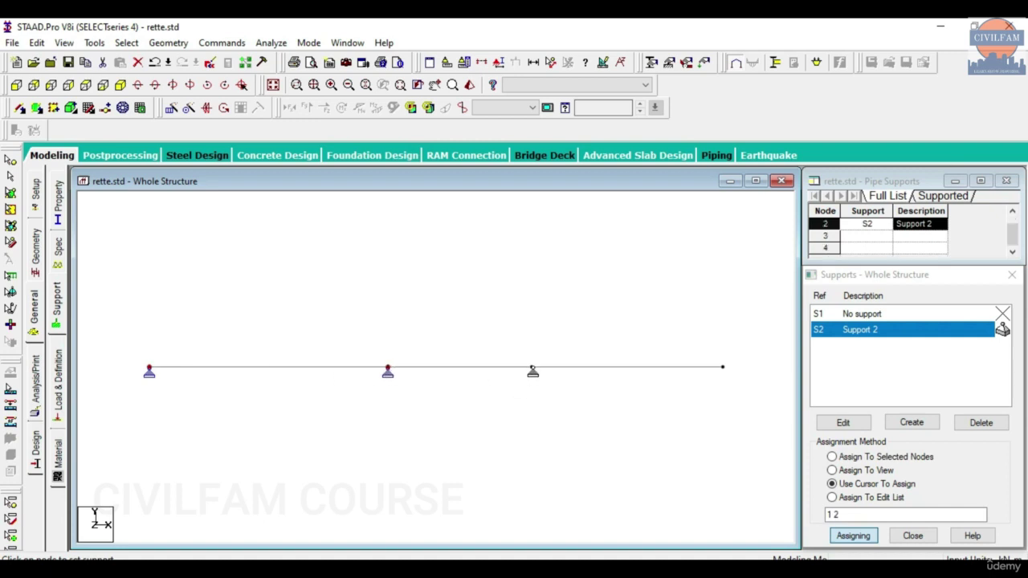
{"action": "left_click", "coordinate": [531, 367]}
{"action": "left_click", "coordinate": [722, 367]}
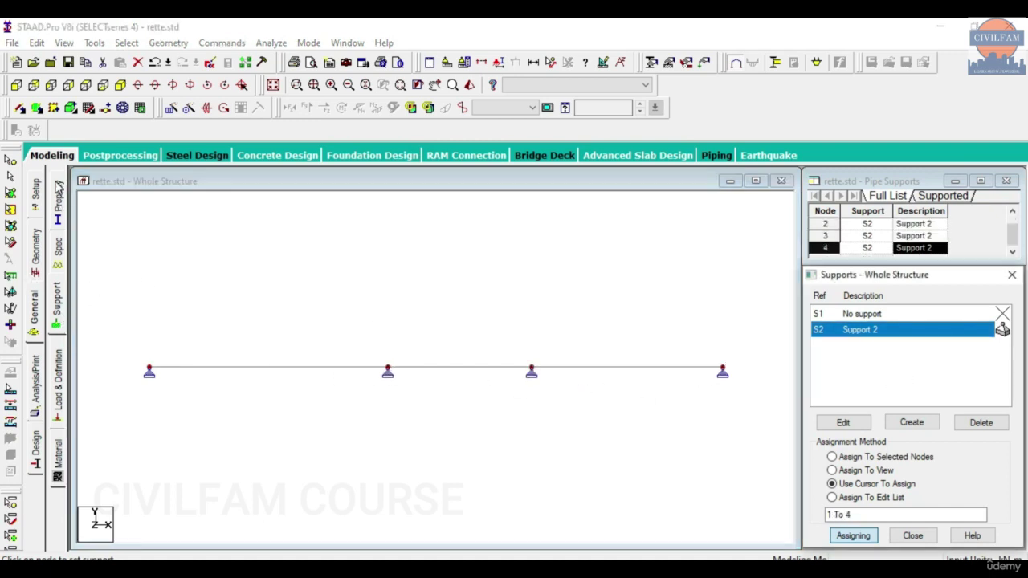
Add primary load case 1 with loading type Dead and the title DL
{"action": "left_click", "coordinate": [56, 365]}
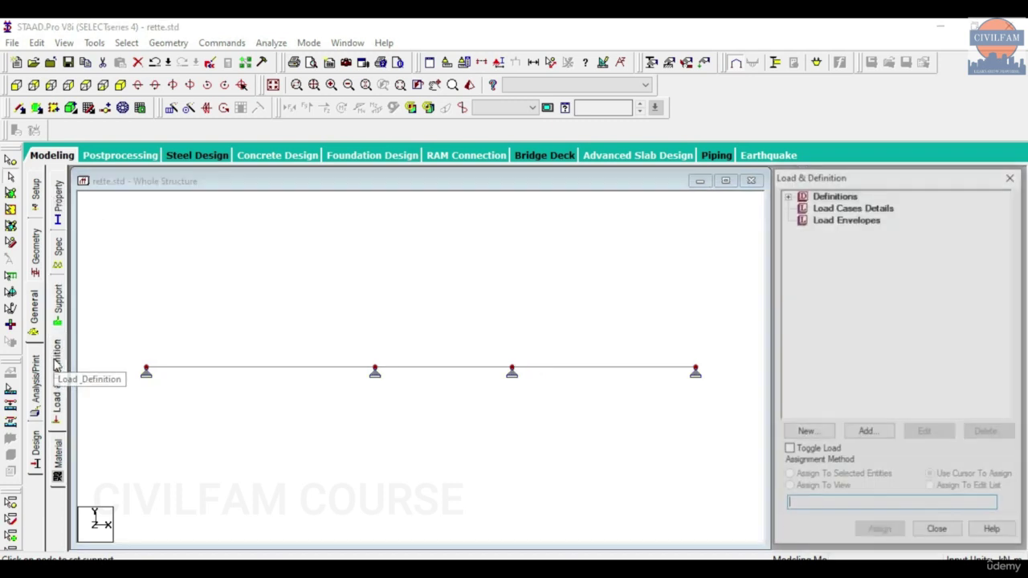
{"action": "left_click", "coordinate": [830, 208]}
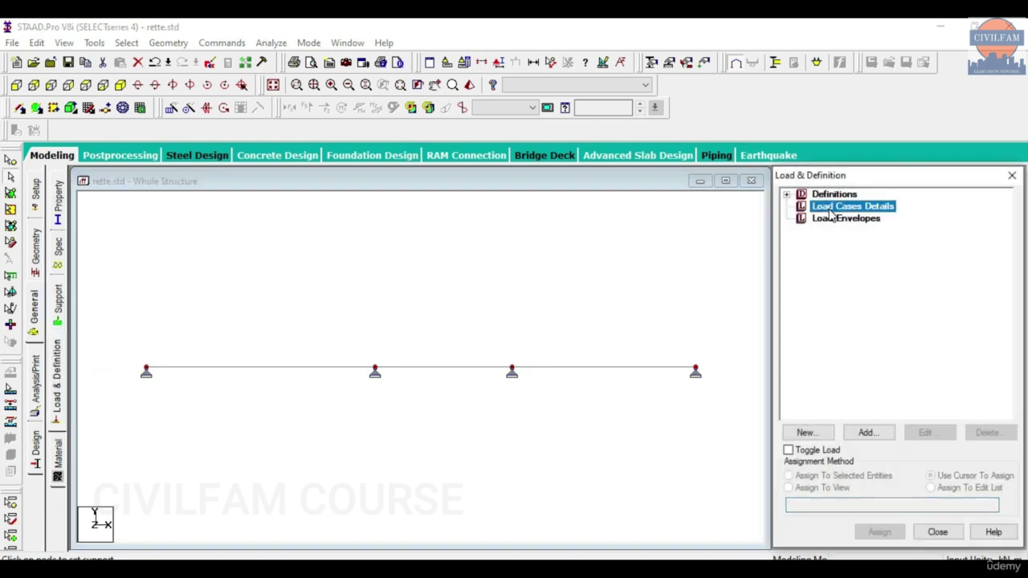
{"action": "left_click", "coordinate": [867, 432]}
{"action": "left_click", "coordinate": [588, 214]}
{"action": "left_click", "coordinate": [586, 226]}
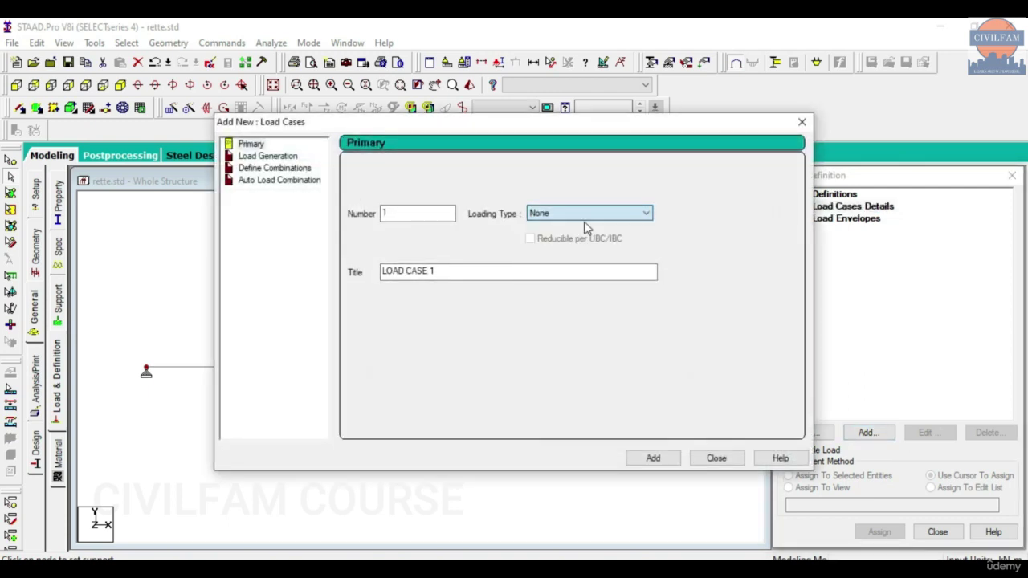
{"action": "left_click_drag", "start_coordinate": [481, 271], "coordinate": [165, 268]}
{"action": "type", "text": "DL"}
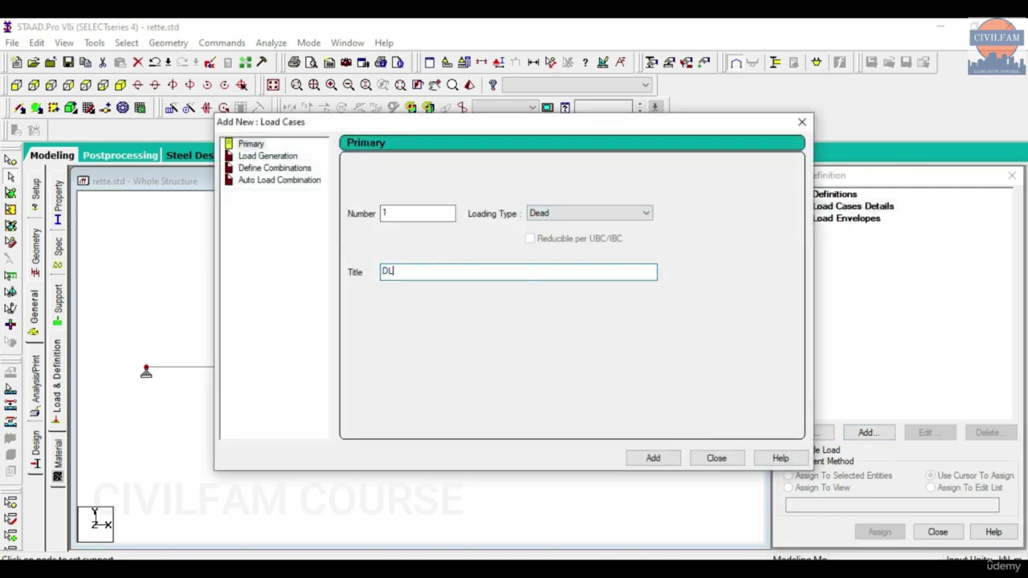
{"action": "left_click", "coordinate": [672, 457]}
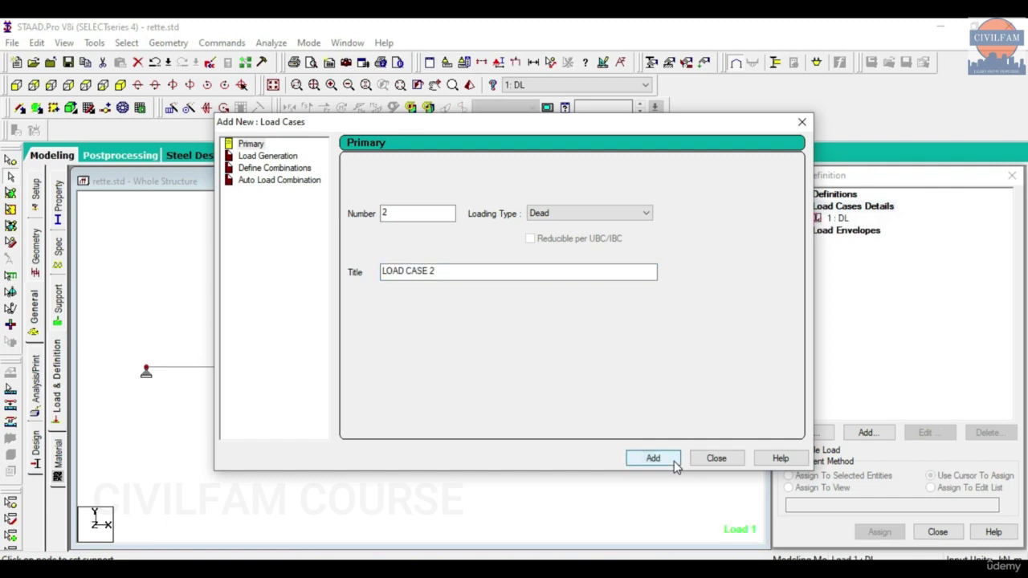
{"action": "left_click", "coordinate": [715, 459]}
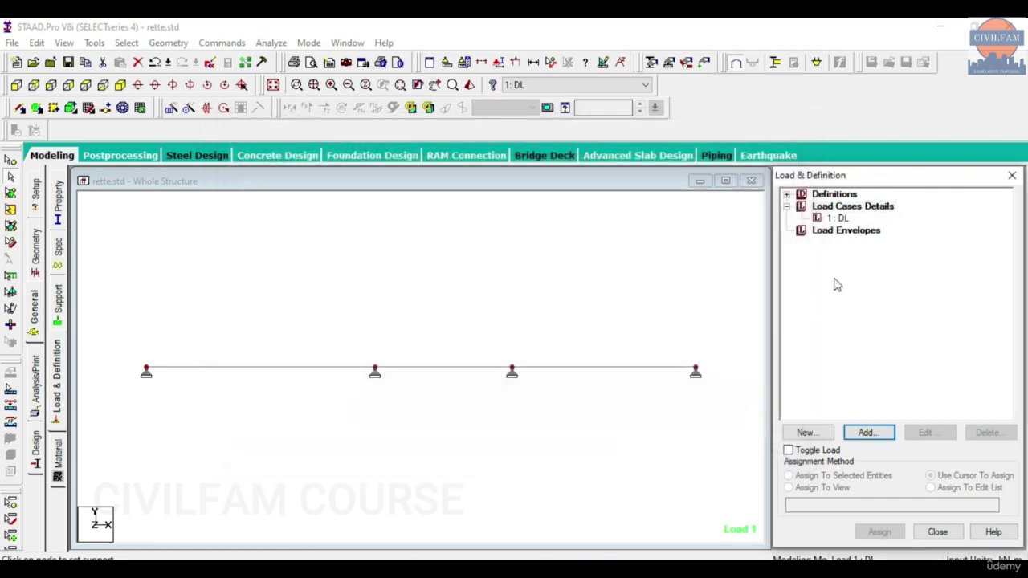
Add primary load case 2 with loading type Live and the title LL
{"action": "left_click", "coordinate": [840, 219]}
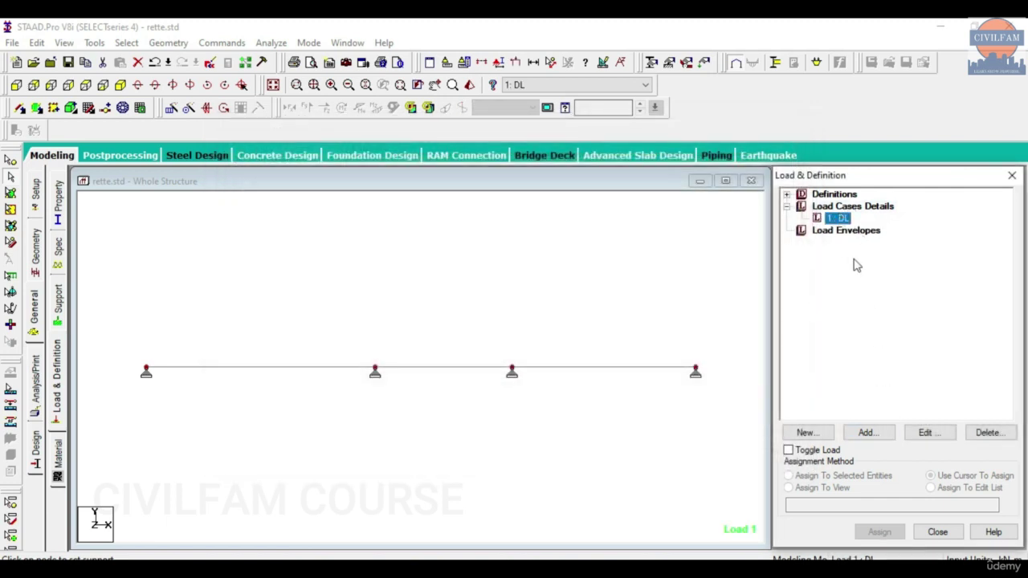
{"action": "left_click", "coordinate": [857, 209]}
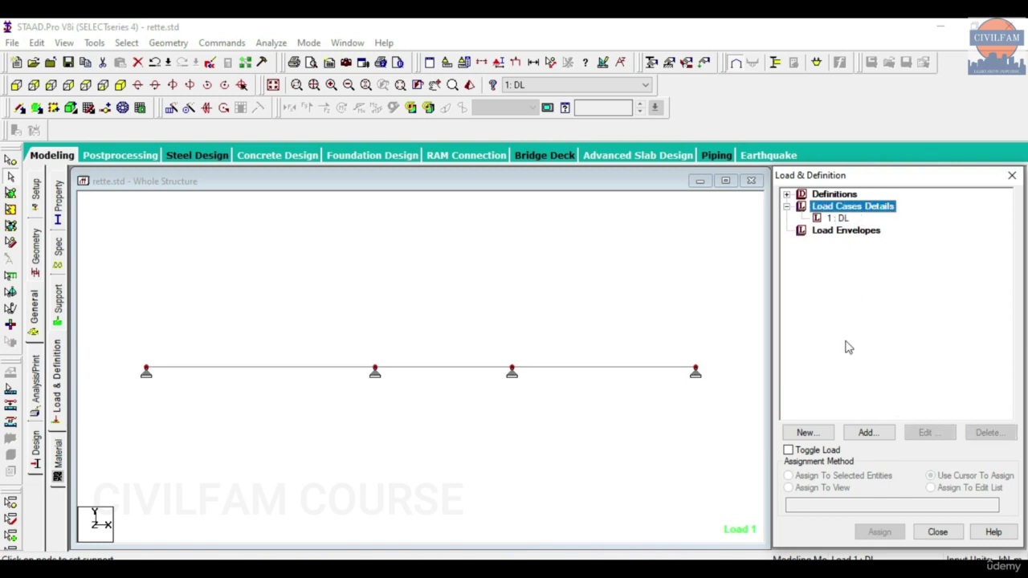
{"action": "left_click", "coordinate": [867, 433]}
{"action": "left_click", "coordinate": [554, 216]}
{"action": "left_click", "coordinate": [562, 236]}
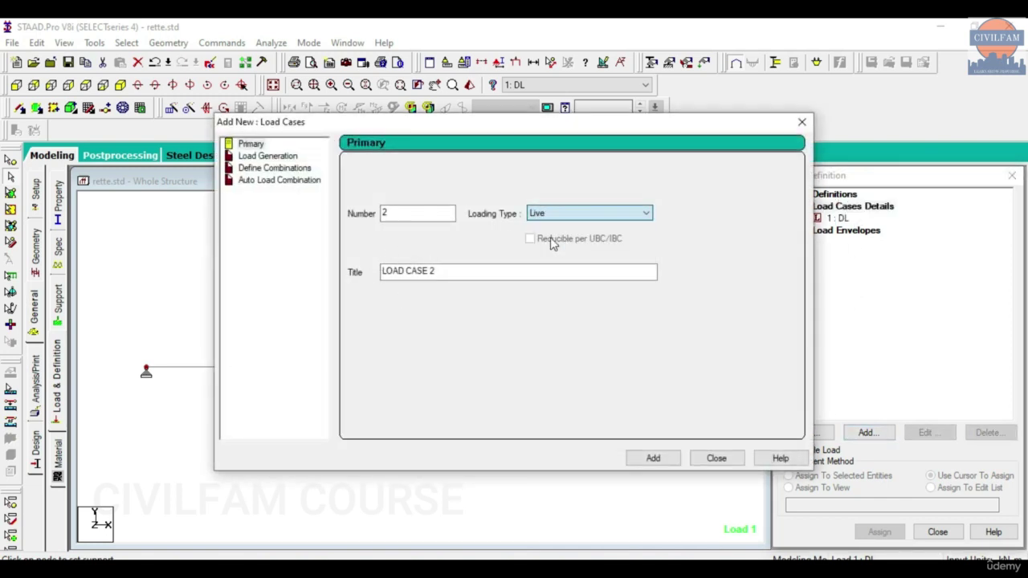
{"action": "key", "text": "Tab"}
{"action": "type", "text": "LL"}
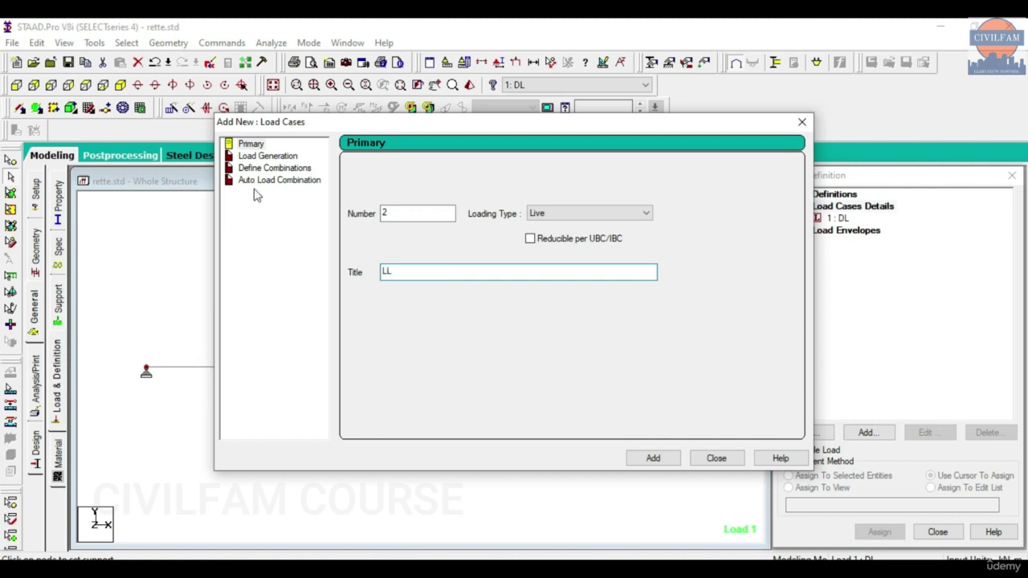
{"action": "left_click", "coordinate": [673, 456]}
{"action": "left_click", "coordinate": [700, 458]}
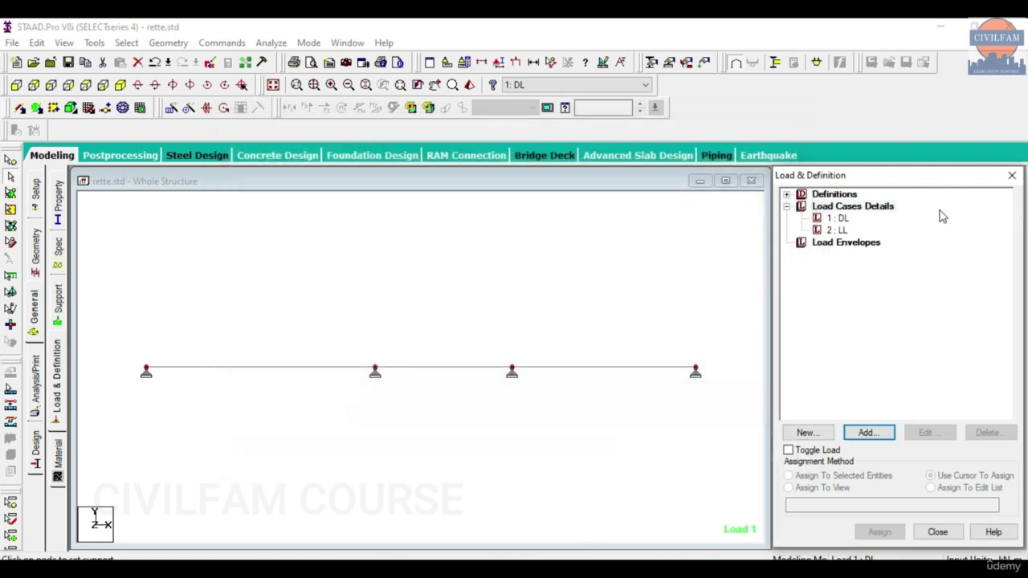
Add a selfweight load in the Y direction with factor -1 to the DL load case
{"action": "left_click", "coordinate": [842, 219]}
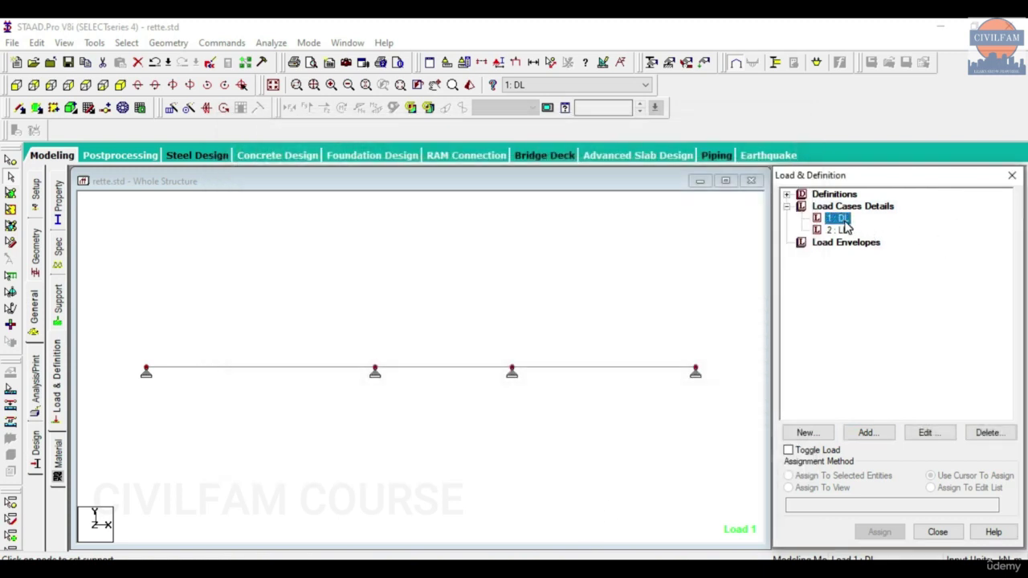
{"action": "left_click", "coordinate": [868, 433]}
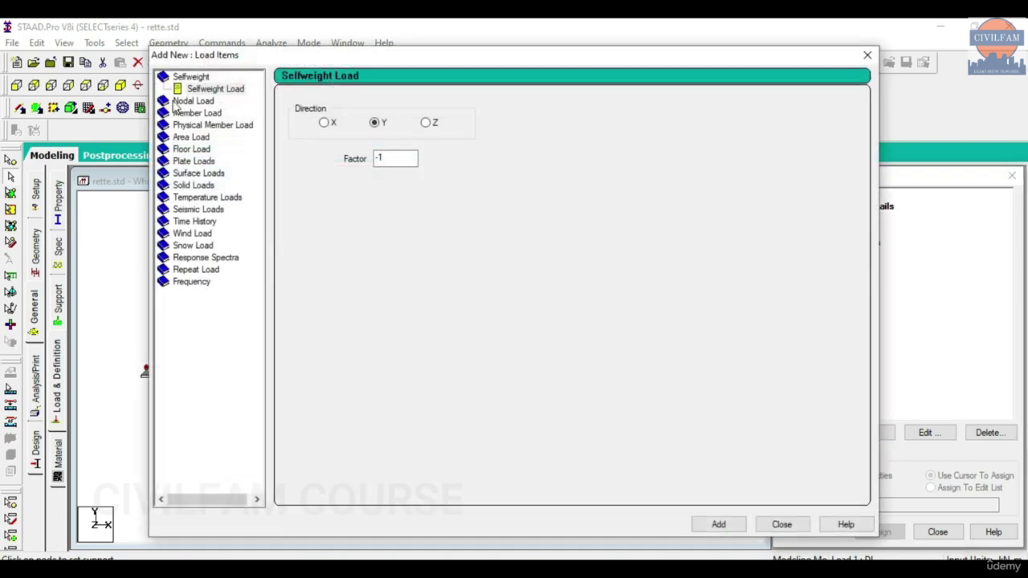
{"action": "left_click", "coordinate": [718, 528]}
{"action": "left_click", "coordinate": [795, 527]}
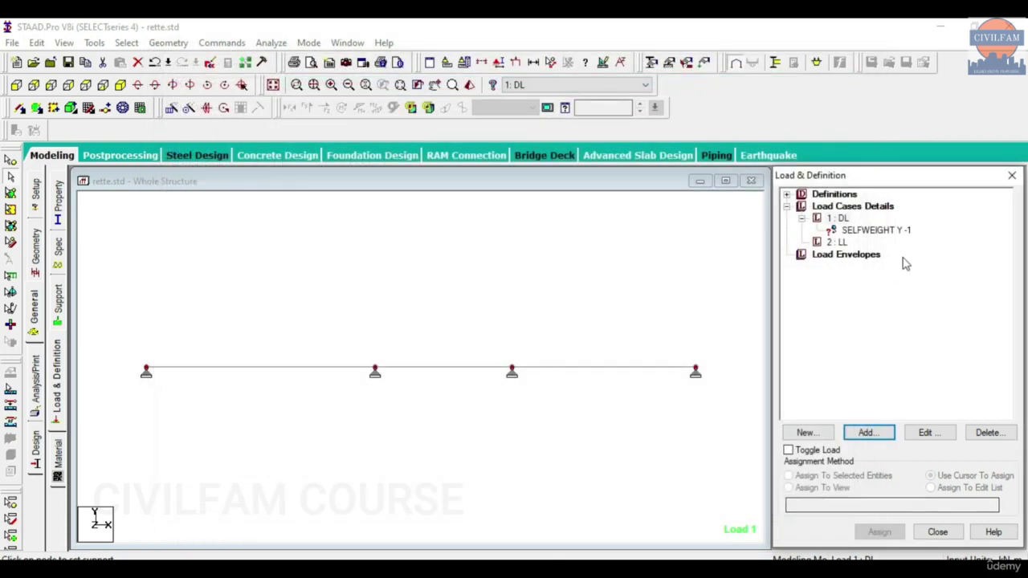
Assign the selfweight load of the DL case to all beams with the Assign To View method
{"action": "left_click", "coordinate": [884, 230]}
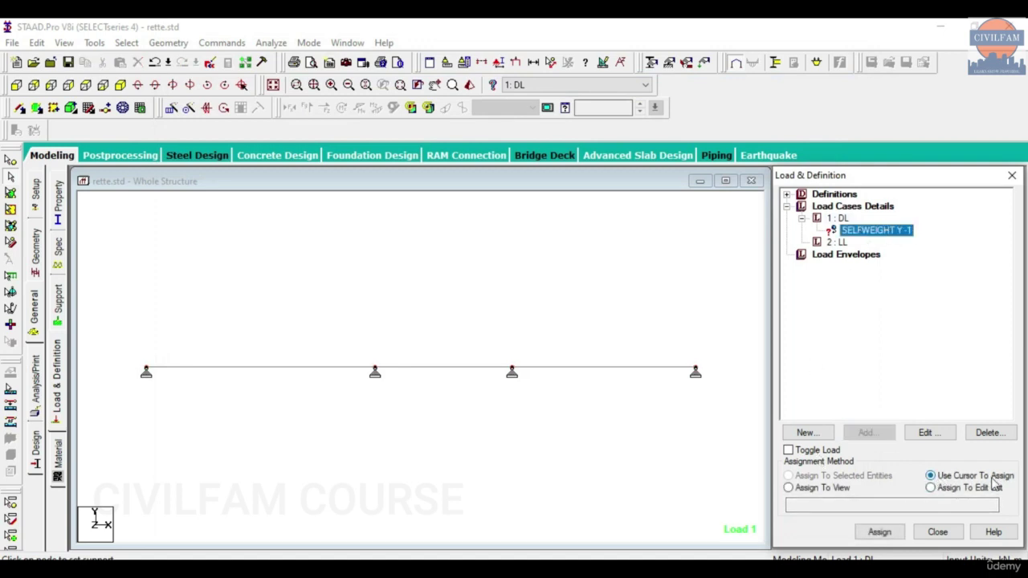
{"action": "left_click", "coordinate": [815, 488]}
{"action": "left_click", "coordinate": [879, 532]}
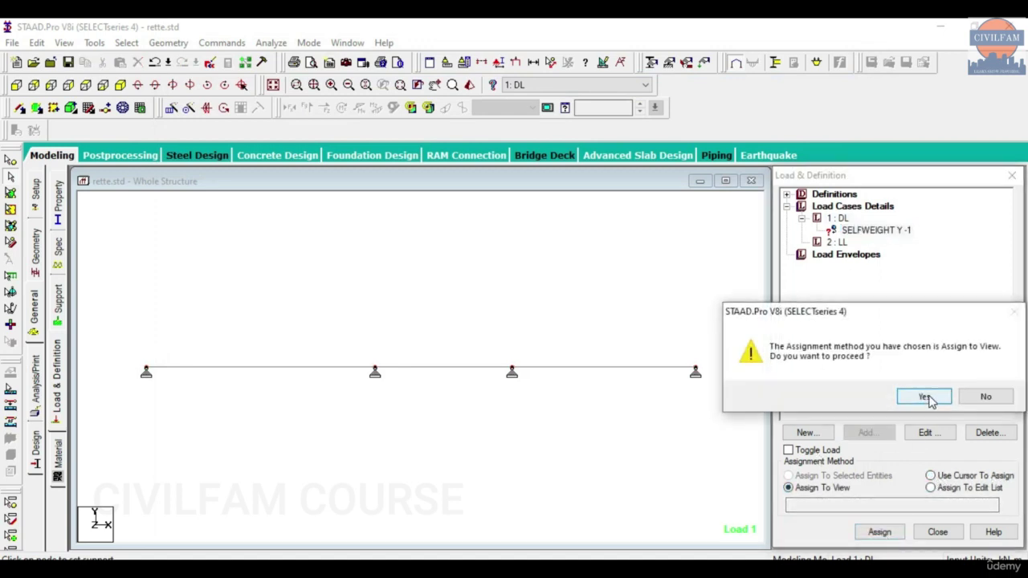
{"action": "left_click", "coordinate": [924, 397]}
{"action": "left_click", "coordinate": [863, 230]}
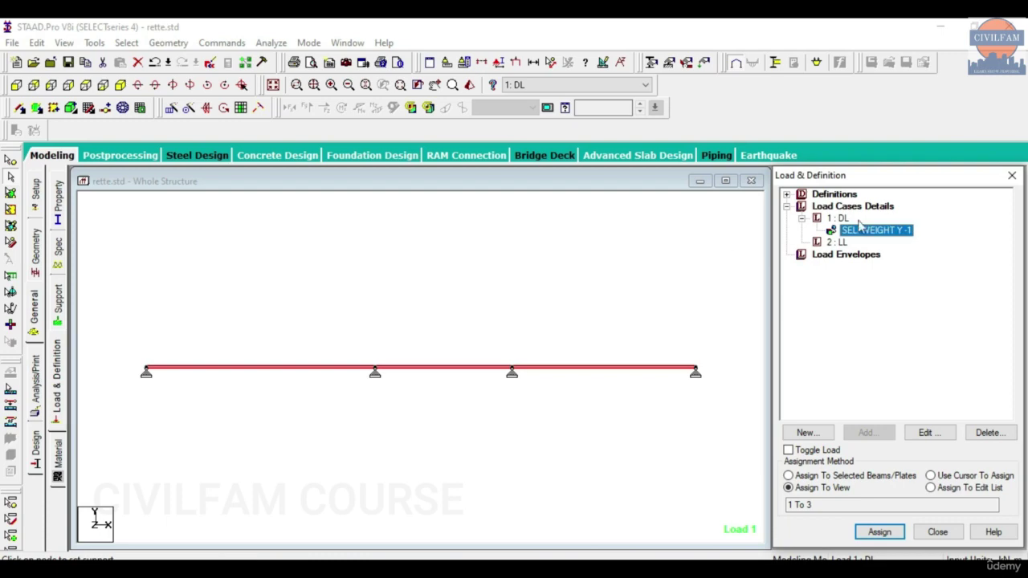
Check the loading in the lab manual and add a GY uniform member force of -20 kN/m with d2 of 3 m to the LL load case
{"action": "left_click", "coordinate": [837, 241]}
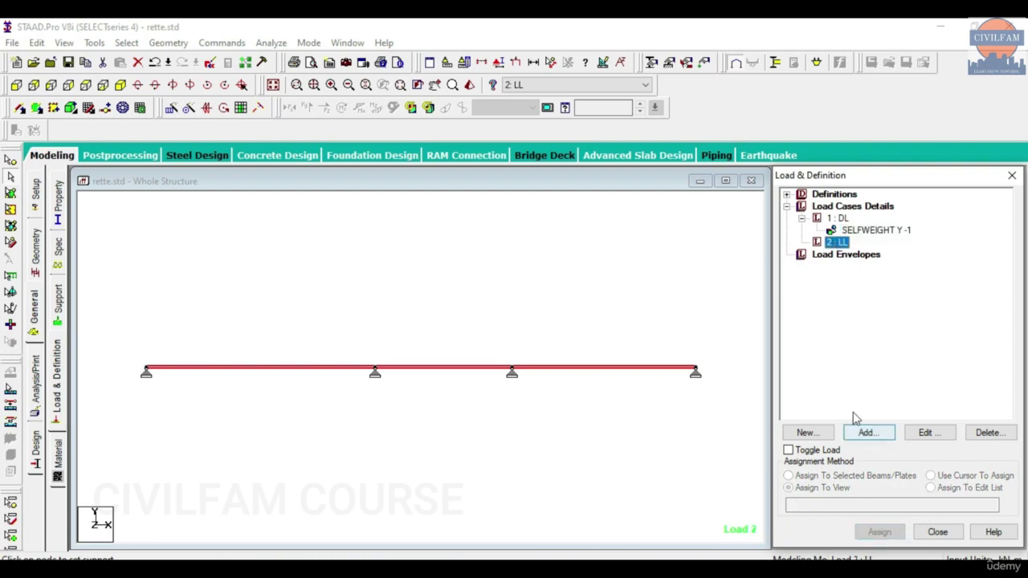
{"action": "left_click", "coordinate": [725, 468]}
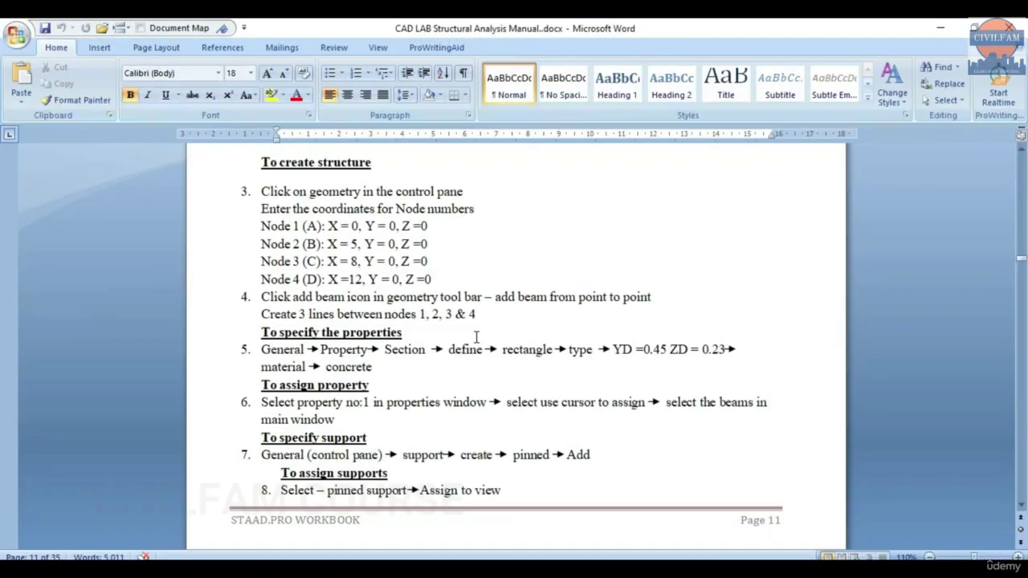
{"action": "scroll", "coordinate": [402, 313], "scroll_direction": "up", "scroll_amount": 10}
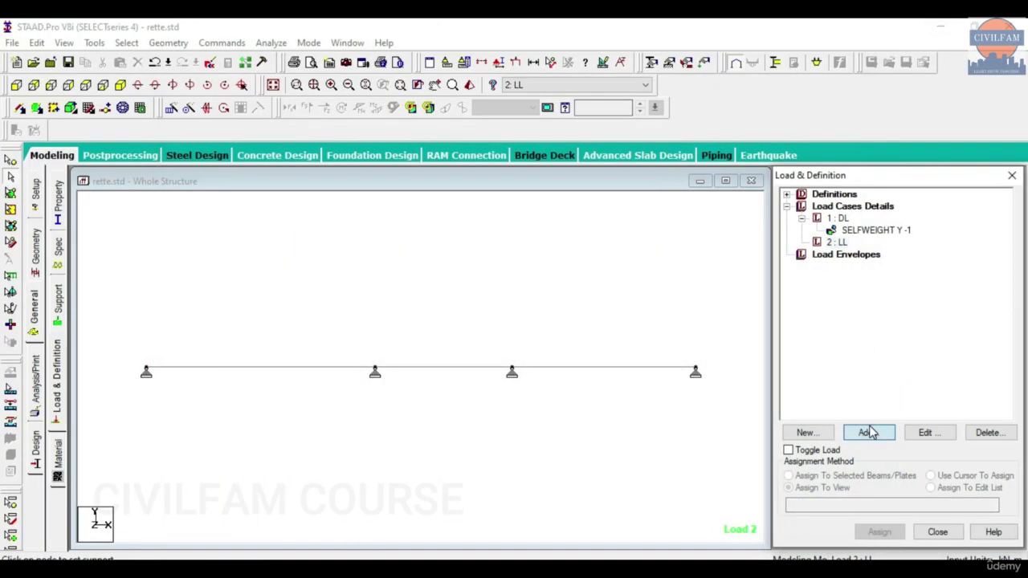
{"action": "left_click", "coordinate": [870, 431]}
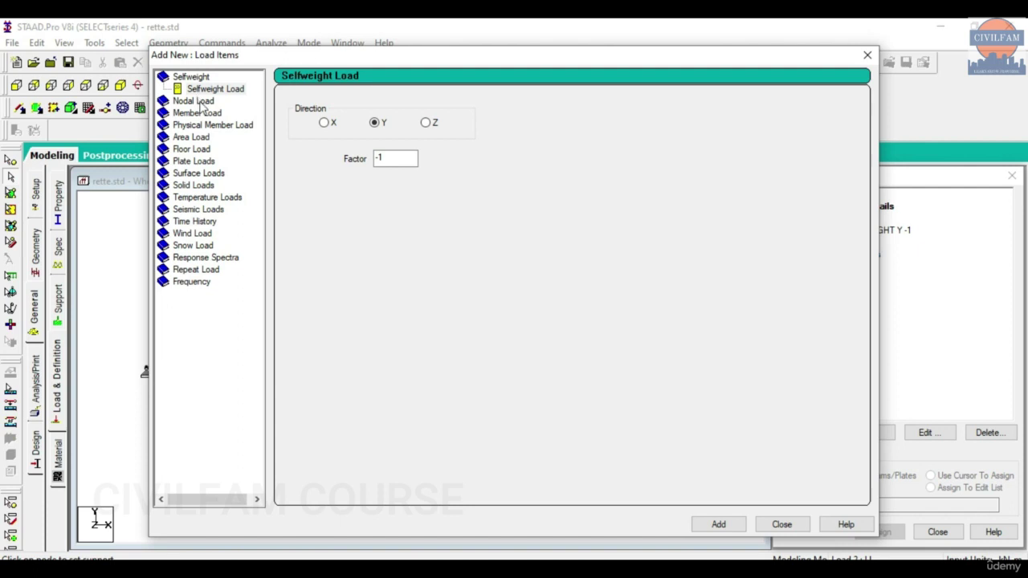
{"action": "left_click", "coordinate": [191, 115]}
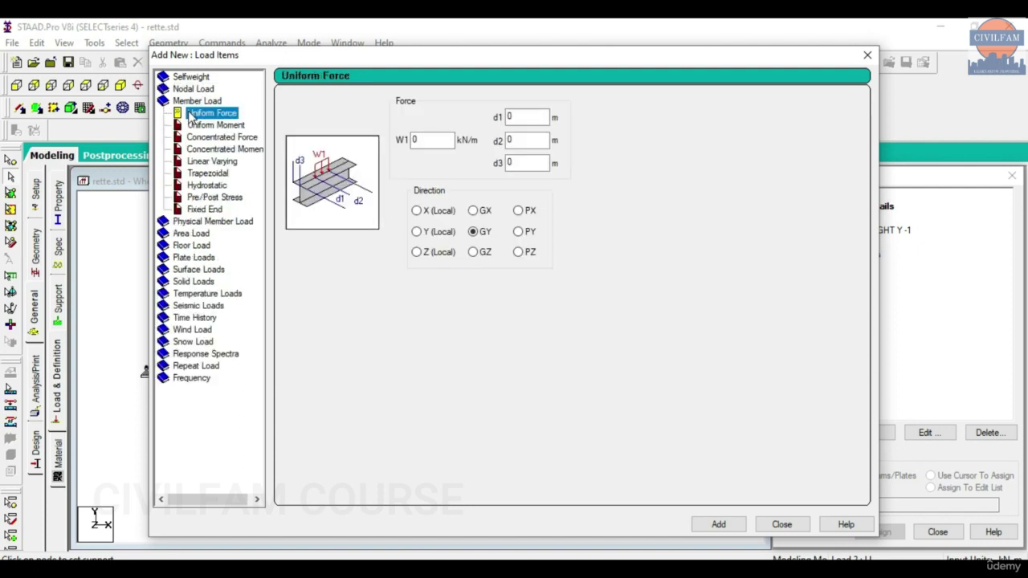
{"action": "key", "text": "Tab"}
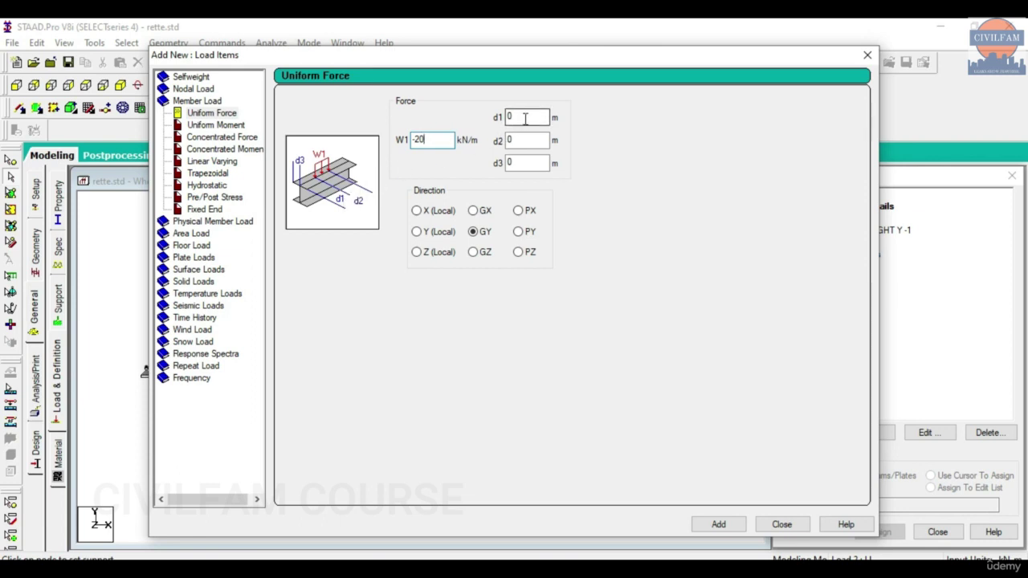
{"action": "key", "text": "Tab"}
{"action": "key", "text": "Tab"}
{"action": "type", "text": "3"}
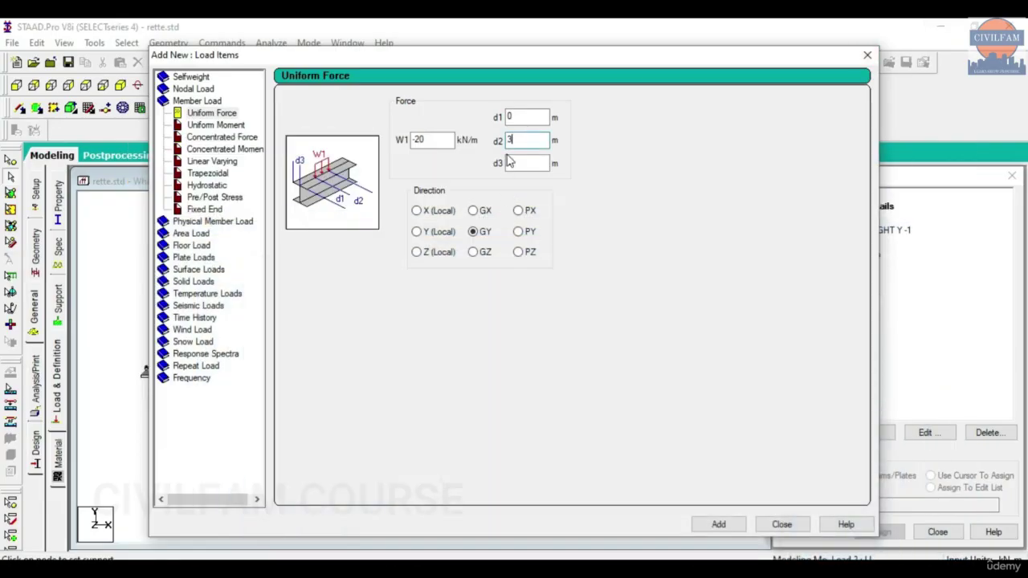
{"action": "left_click", "coordinate": [707, 524]}
{"action": "left_click", "coordinate": [781, 524]}
Assign the -20 kN/m uniform force to the first span with Use Cursor To Assign, checking it against the manual's beam diagram
{"action": "left_click", "coordinate": [865, 255]}
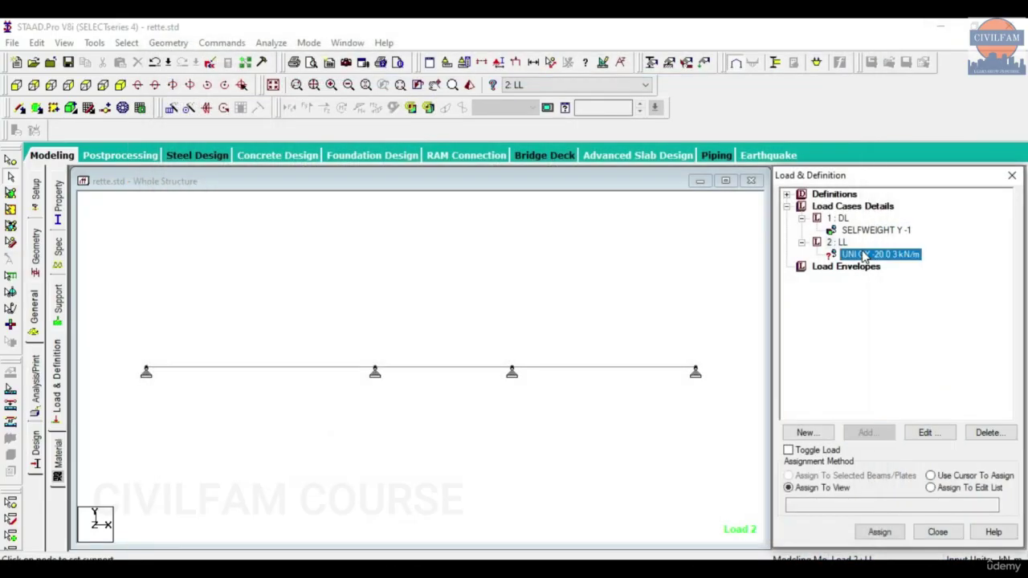
{"action": "left_click", "coordinate": [968, 476]}
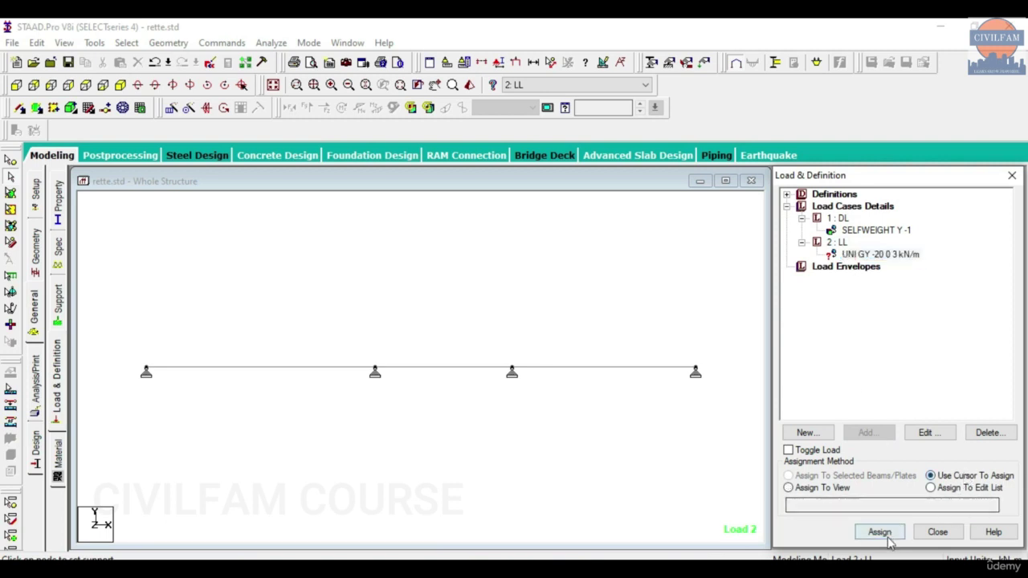
{"action": "left_click", "coordinate": [879, 531]}
{"action": "left_click", "coordinate": [244, 366]}
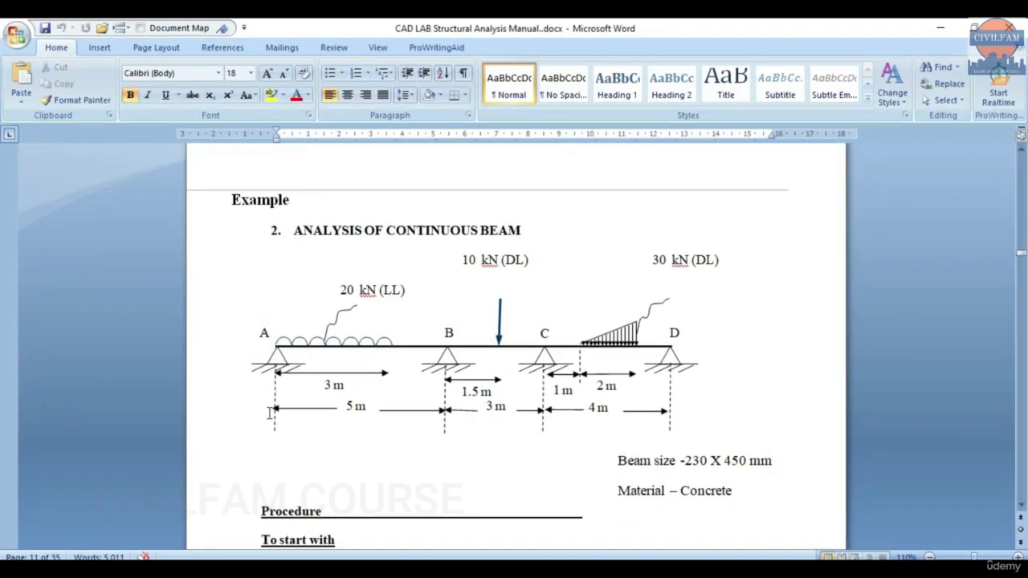
{"action": "left_click", "coordinate": [938, 30]}
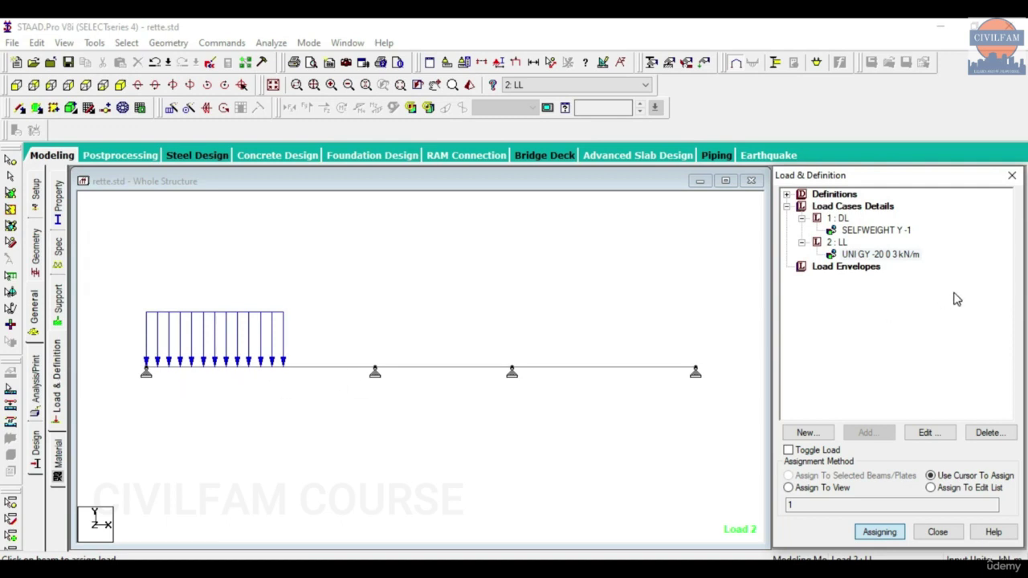
{"action": "left_click", "coordinate": [905, 327]}
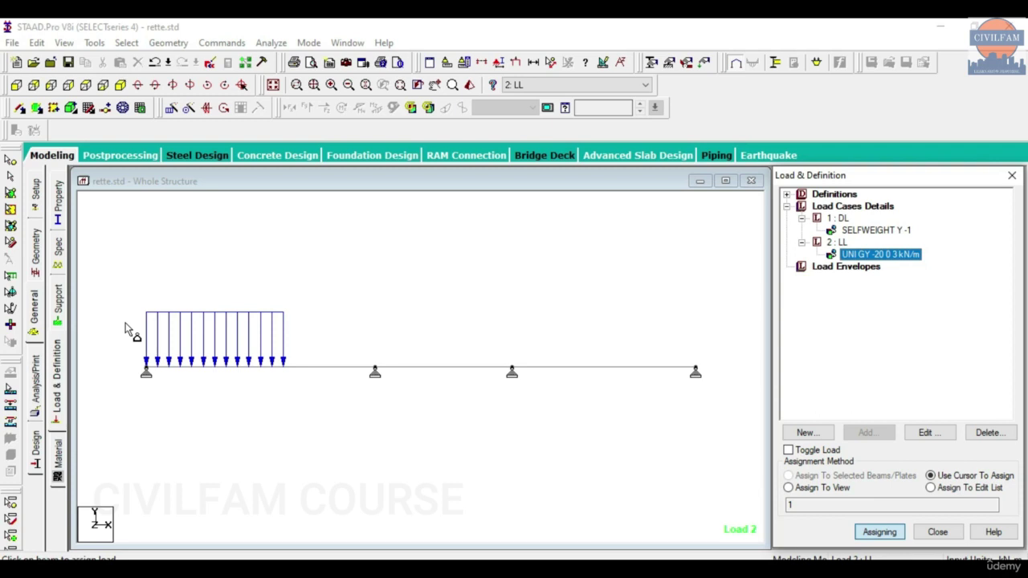
{"action": "left_click", "coordinate": [10, 178]}
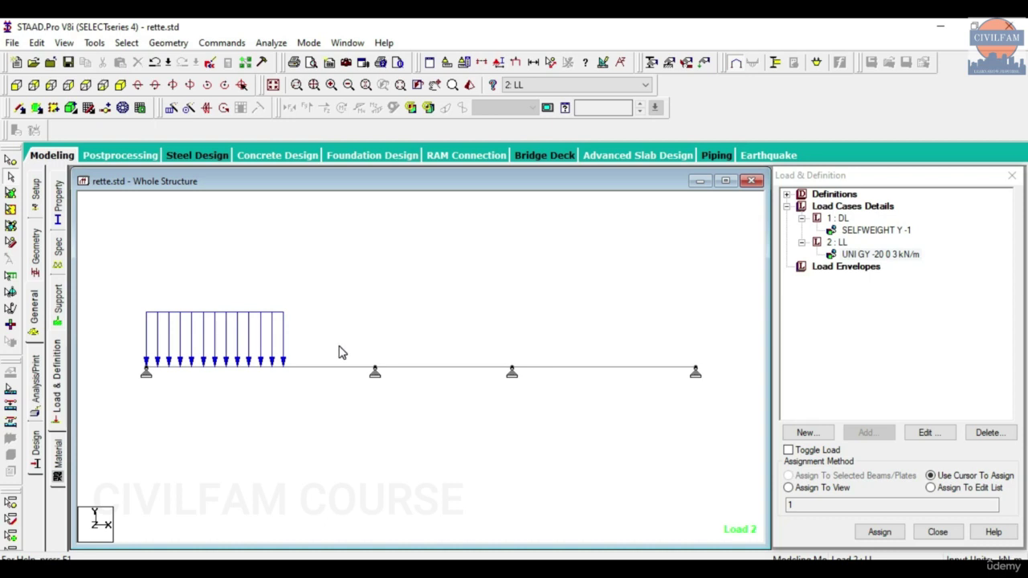
{"action": "left_click", "coordinate": [887, 342]}
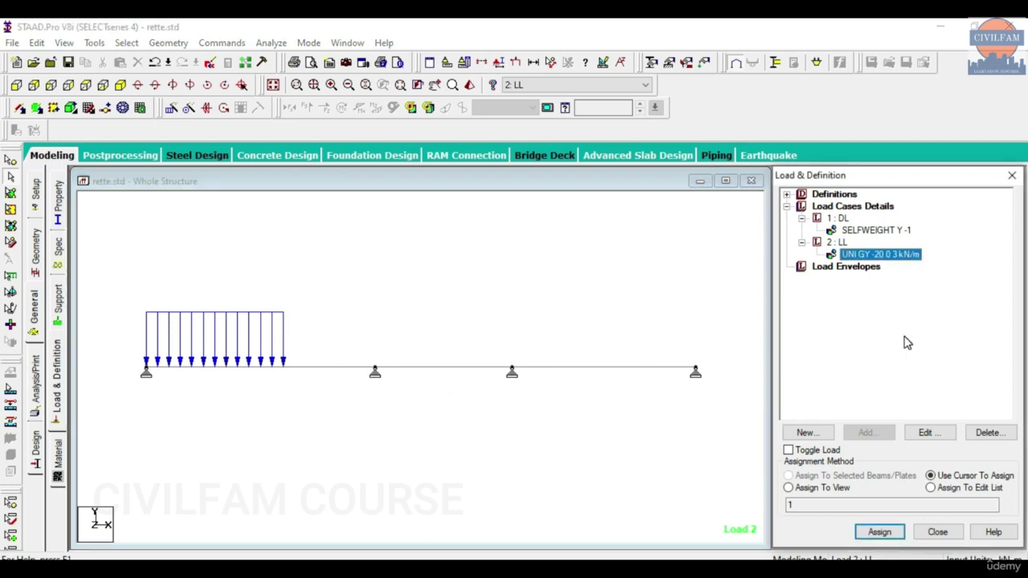
{"action": "left_click", "coordinate": [240, 368]}
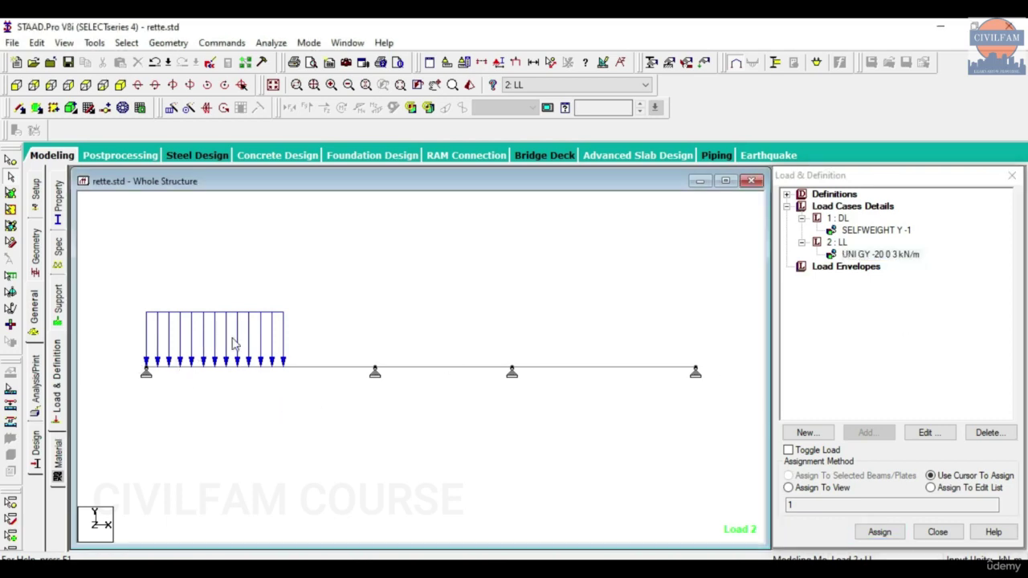
Add a GY concentrated member force of -10 kN to the LL load case and assign it to the middle span by cursor
{"action": "left_click", "coordinate": [839, 242]}
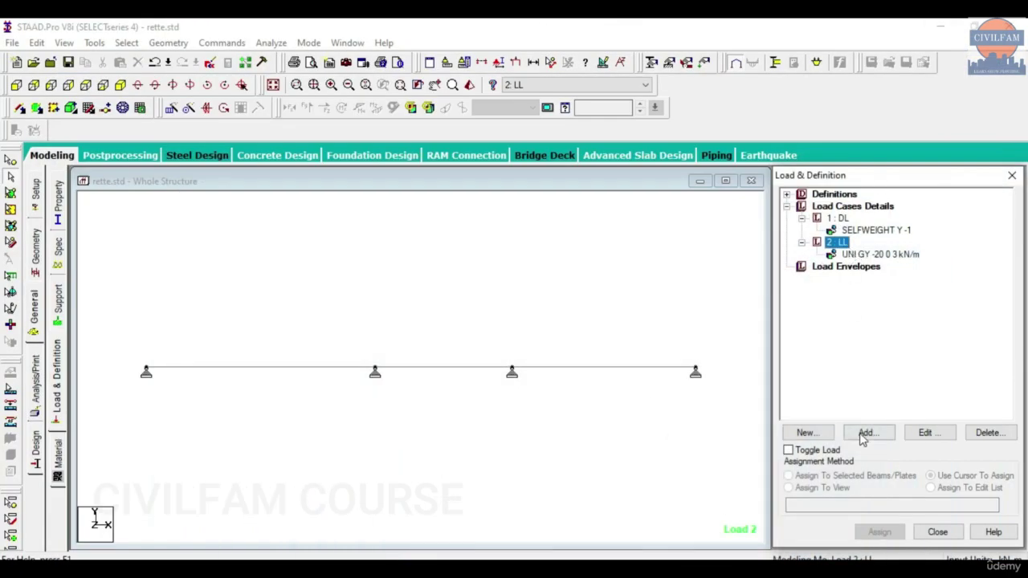
{"action": "left_click", "coordinate": [863, 434]}
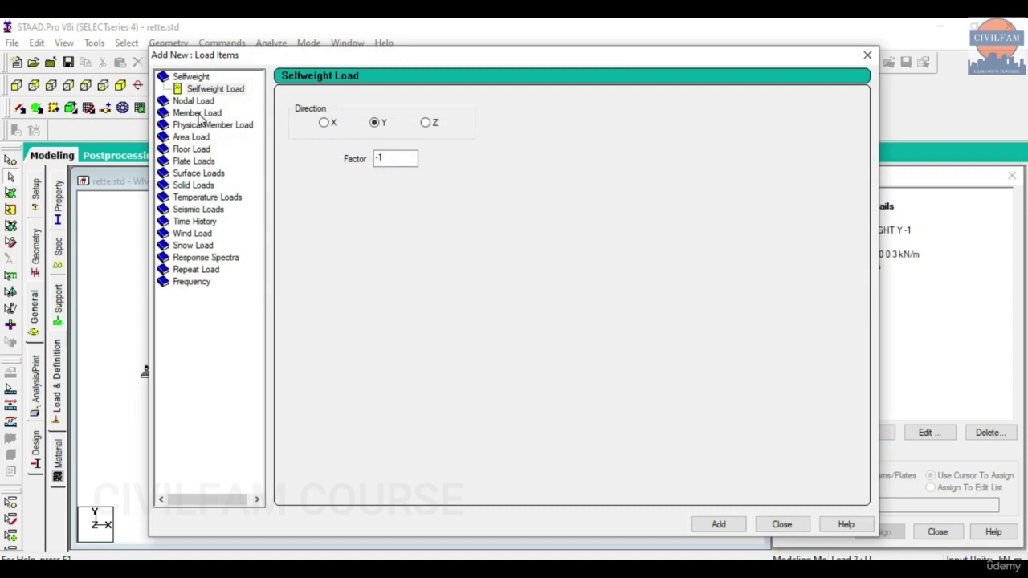
{"action": "left_click", "coordinate": [199, 114]}
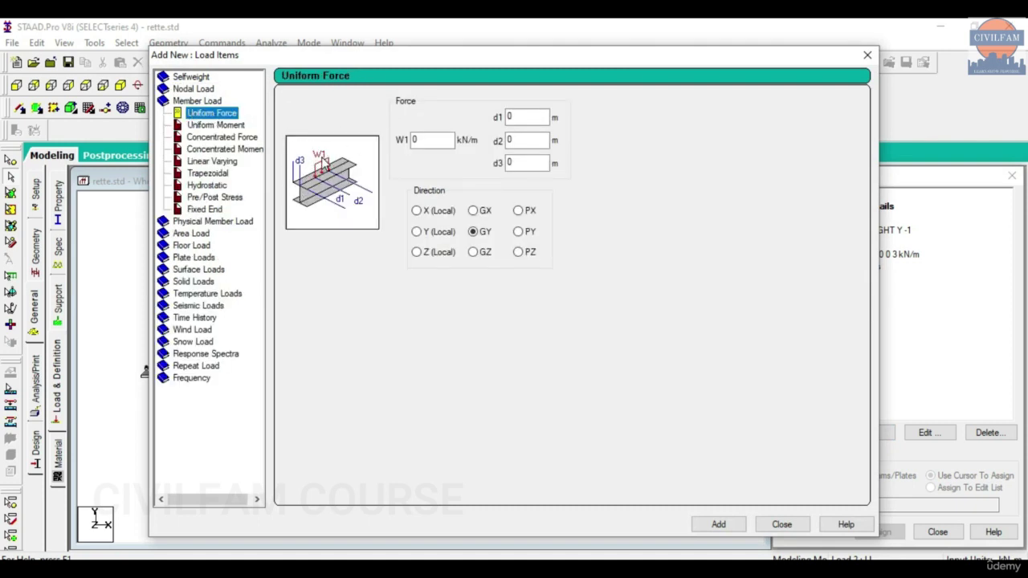
{"action": "left_click", "coordinate": [225, 140]}
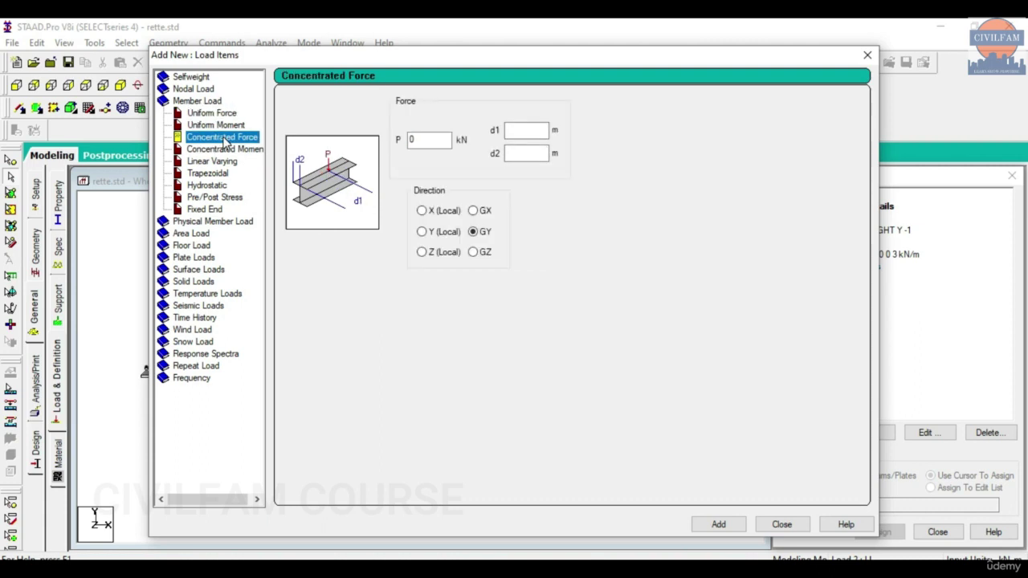
{"action": "double_click", "coordinate": [418, 140]}
{"action": "type", "text": "-10"}
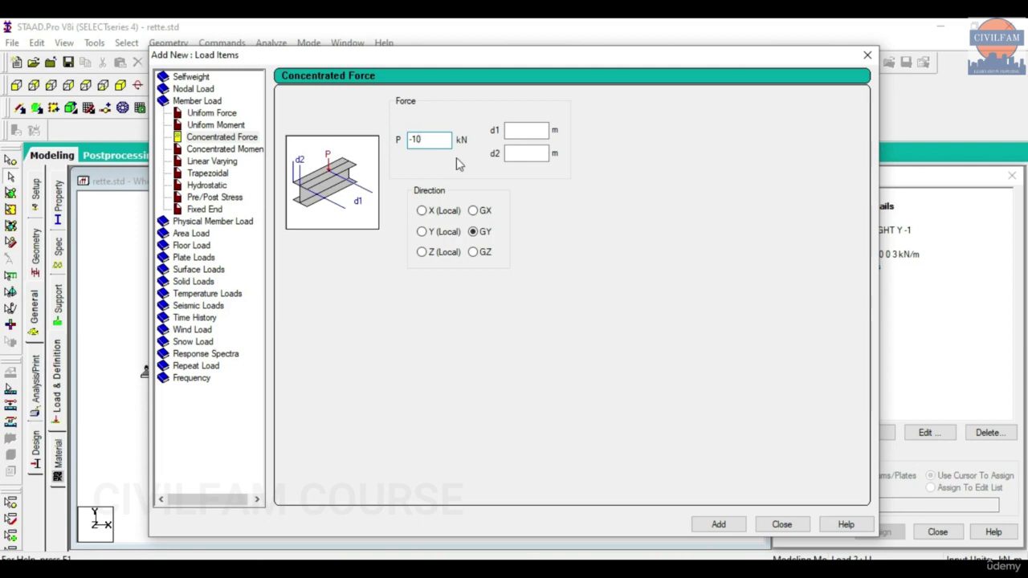
{"action": "left_click", "coordinate": [733, 526]}
{"action": "left_click", "coordinate": [777, 526]}
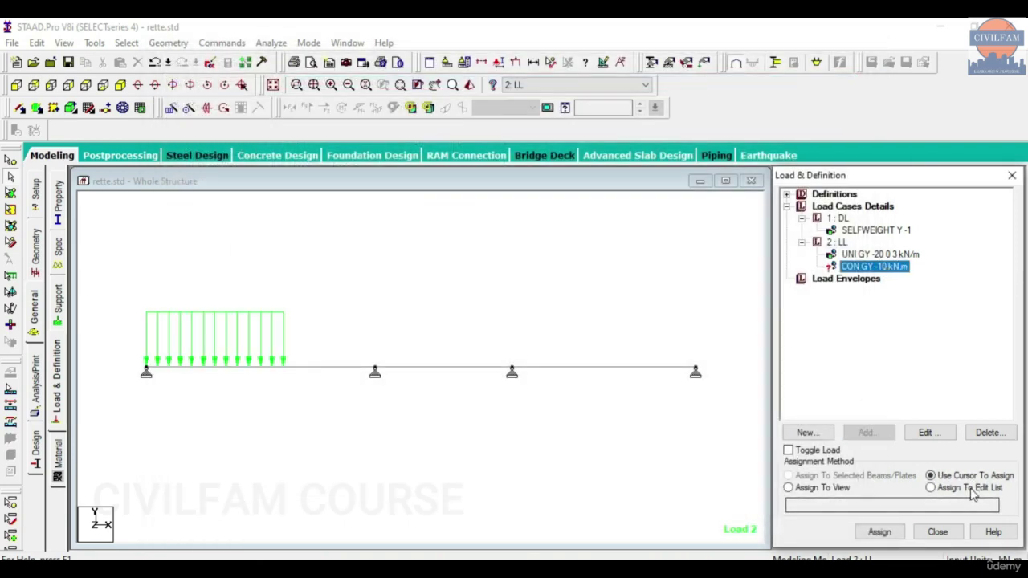
{"action": "left_click", "coordinate": [895, 531]}
{"action": "left_click", "coordinate": [447, 375]}
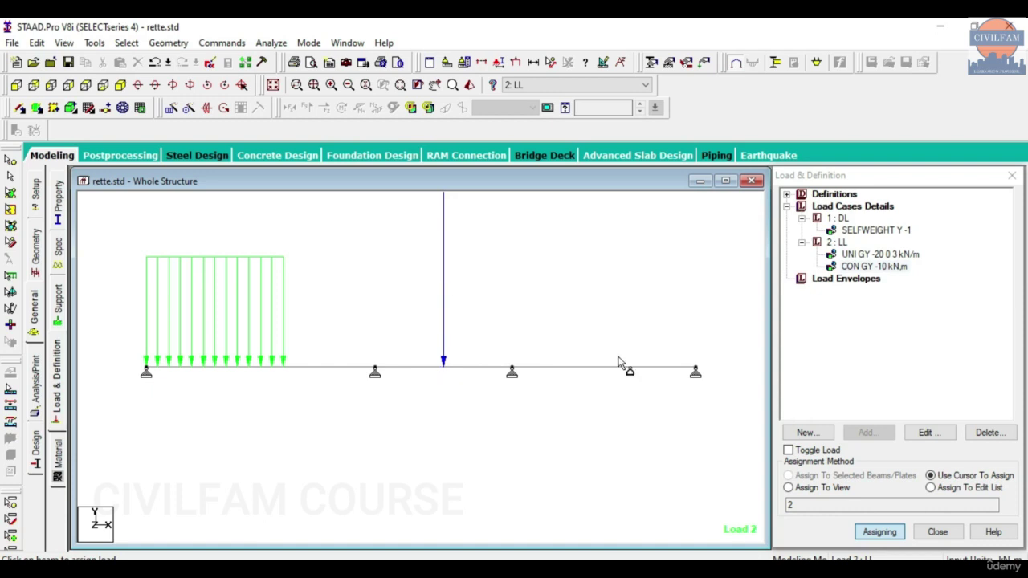
Review the settings of the concentrated force and the uniform force in the LL load case without changing them
{"action": "left_click", "coordinate": [875, 268]}
{"action": "left_click", "coordinate": [925, 432]}
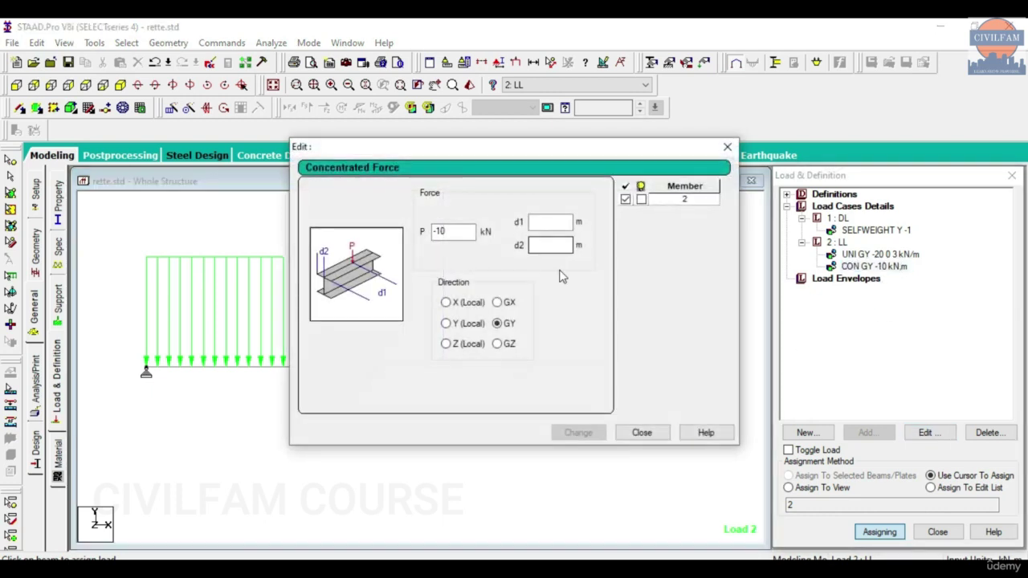
{"action": "left_click", "coordinate": [739, 152]}
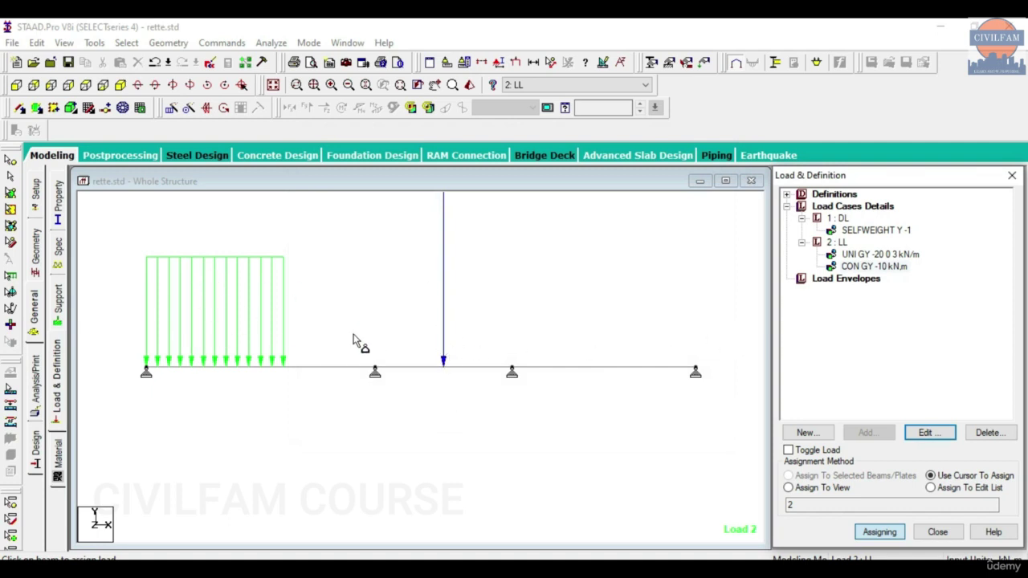
{"action": "left_click", "coordinate": [871, 267]}
{"action": "left_click", "coordinate": [880, 253]}
{"action": "left_click", "coordinate": [927, 432]}
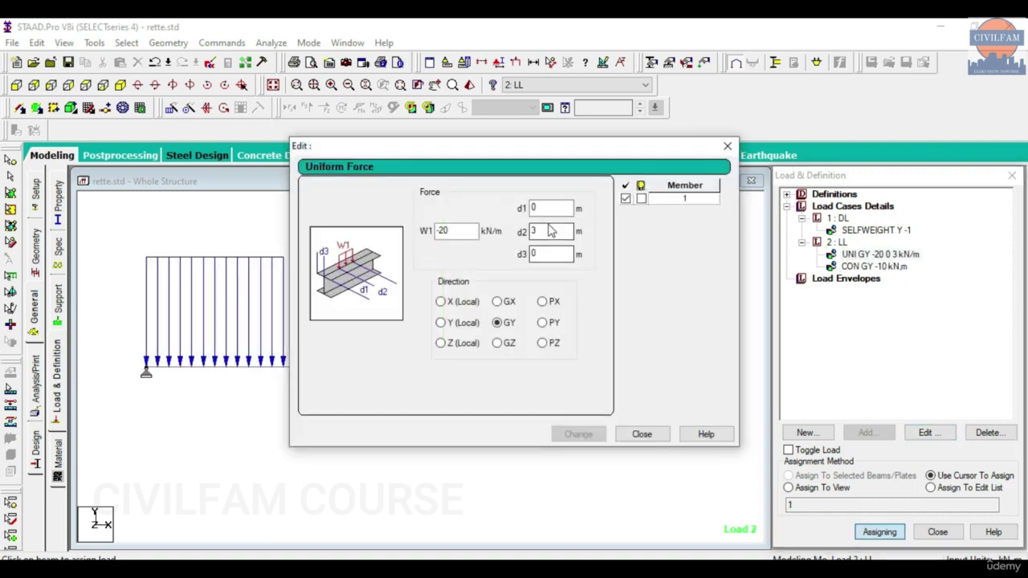
{"action": "left_click", "coordinate": [727, 147]}
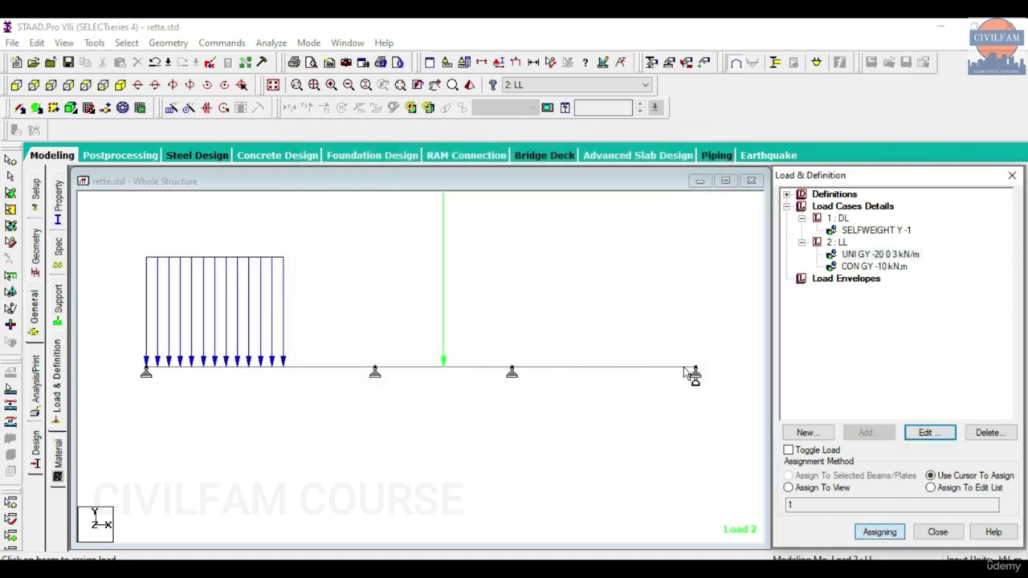
{"action": "left_click", "coordinate": [853, 349]}
Start a new member load for the LL load case and choose the Trapezoidal type after comparing it with Linear Varying, declining the auto save
{"action": "left_click", "coordinate": [837, 242]}
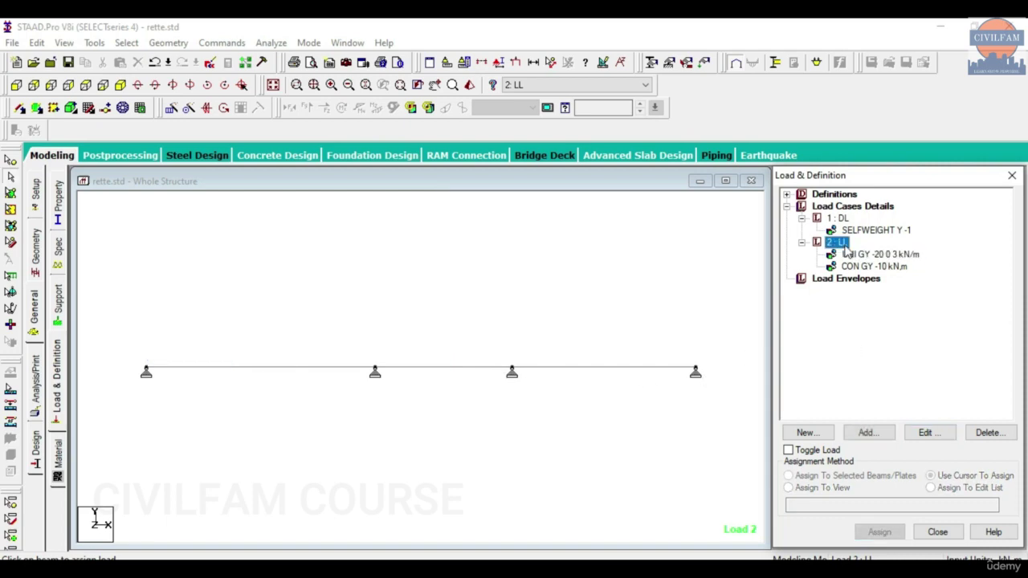
{"action": "left_click", "coordinate": [870, 437]}
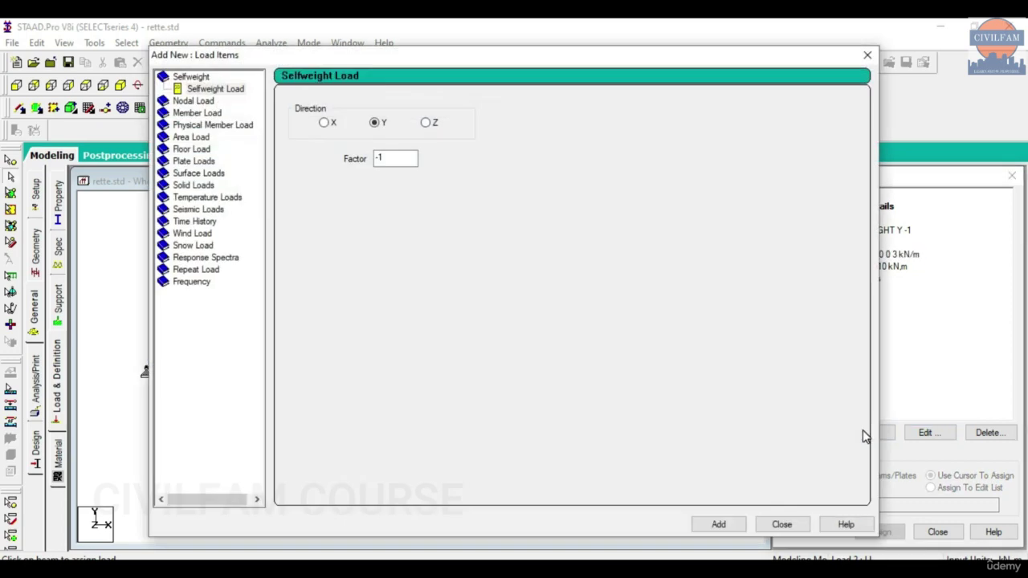
{"action": "left_click", "coordinate": [198, 102]}
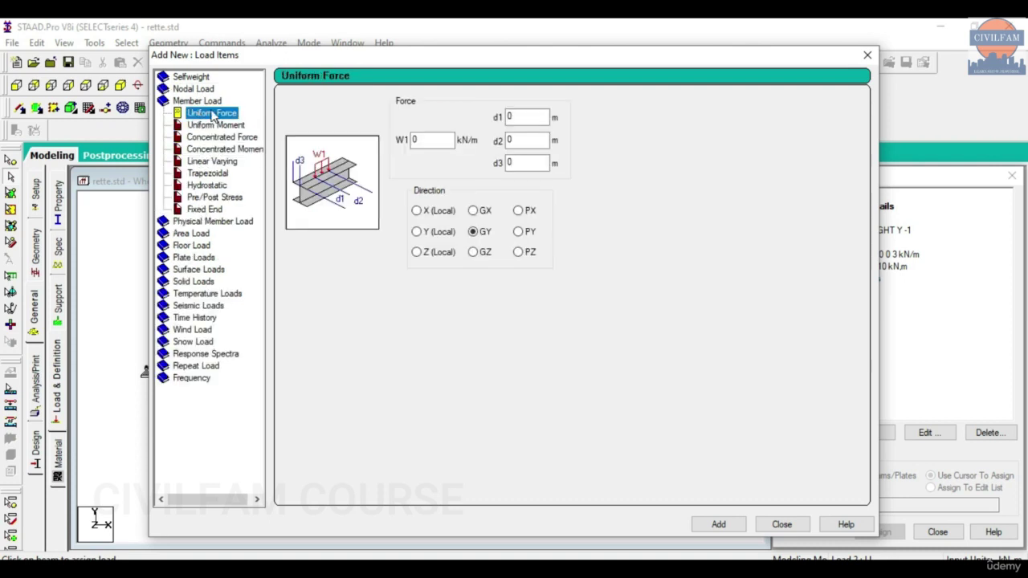
{"action": "left_click", "coordinate": [210, 162]}
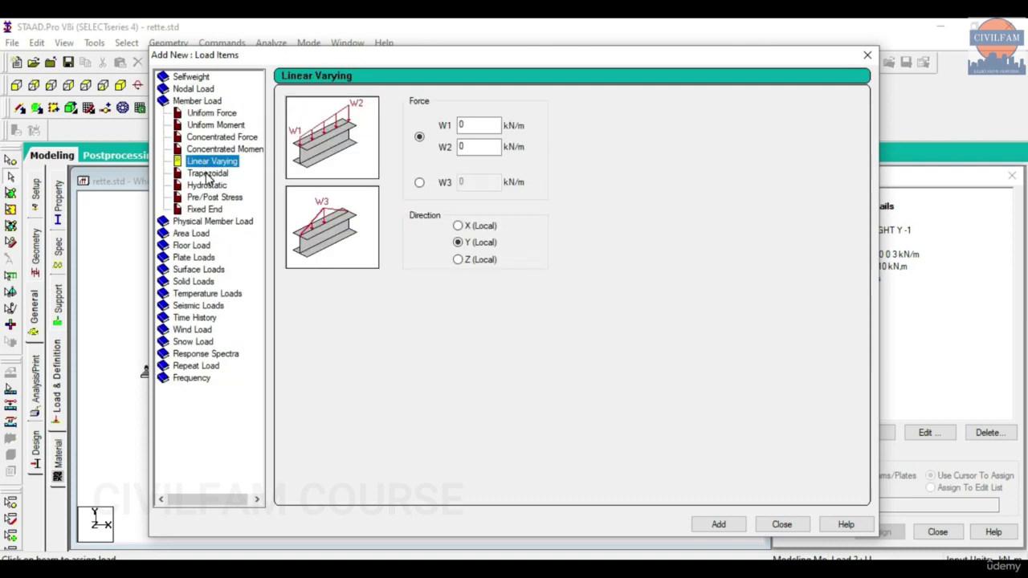
{"action": "left_click", "coordinate": [208, 175]}
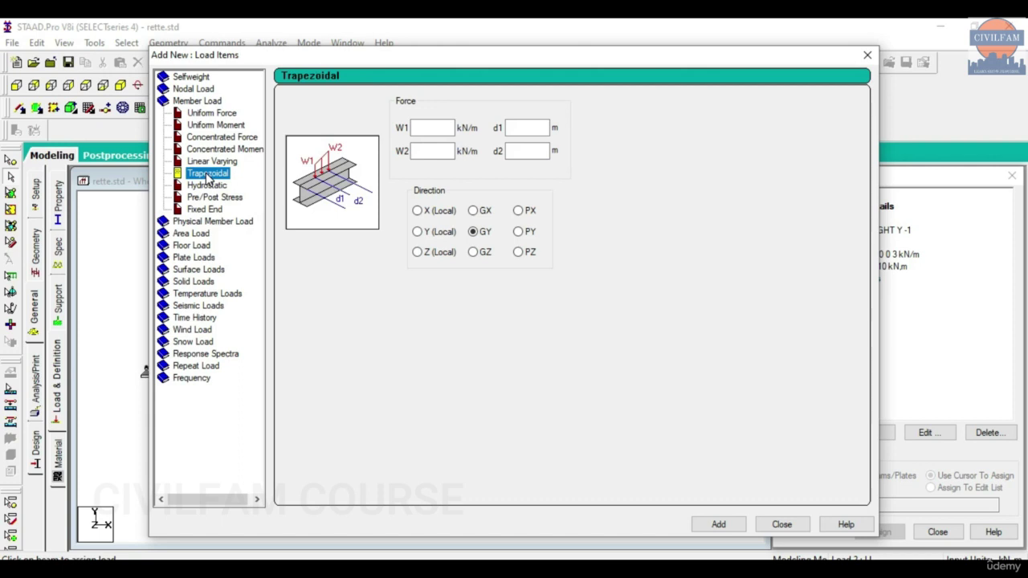
{"action": "left_click", "coordinate": [212, 163]}
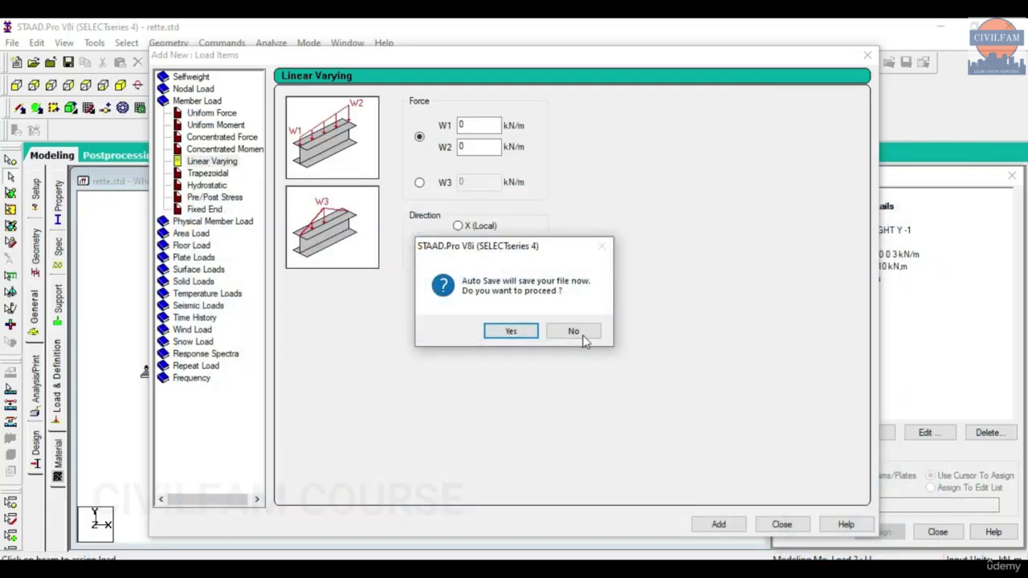
{"action": "left_click", "coordinate": [583, 335]}
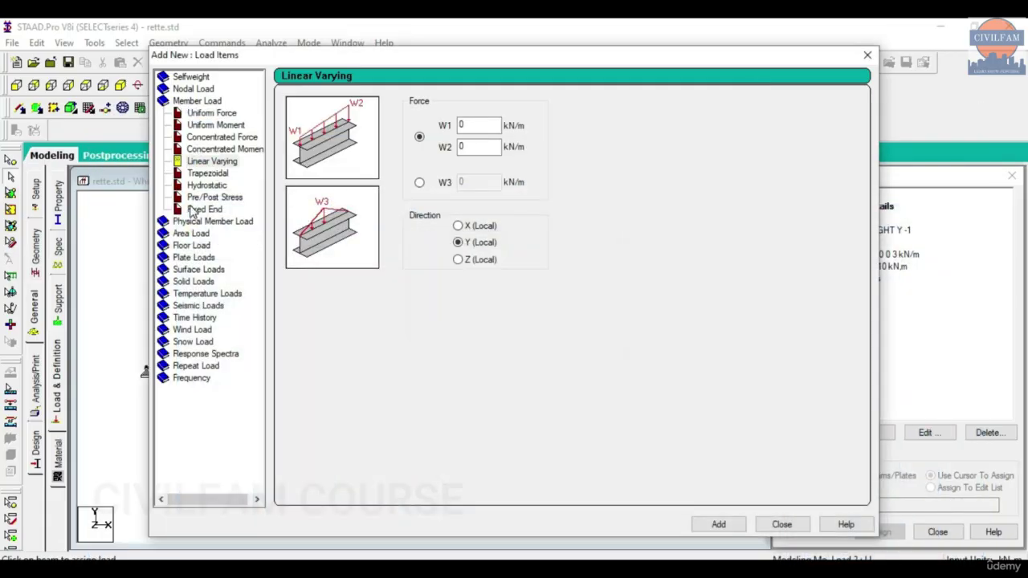
{"action": "left_click", "coordinate": [210, 174]}
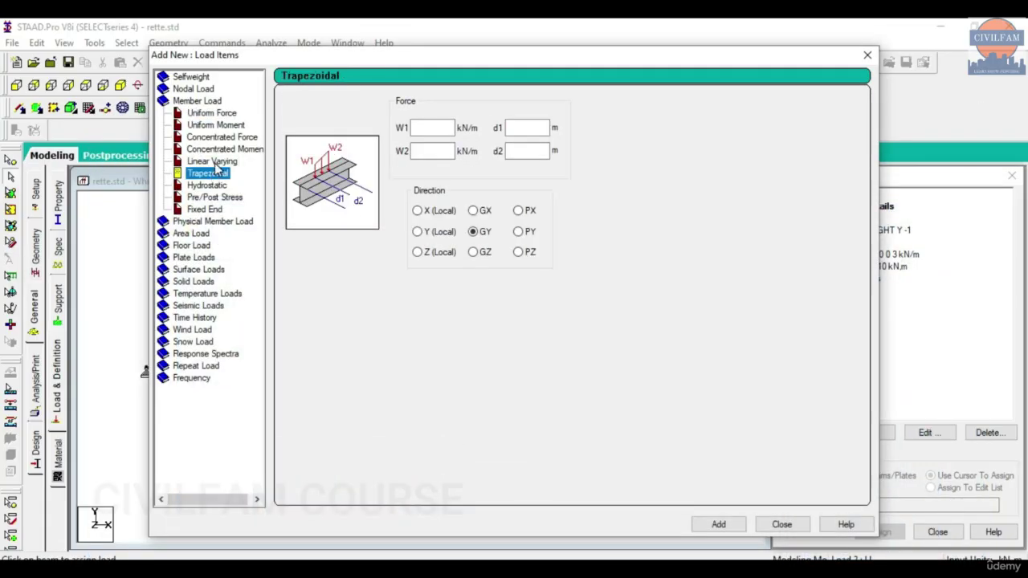
{"action": "left_click", "coordinate": [214, 161]}
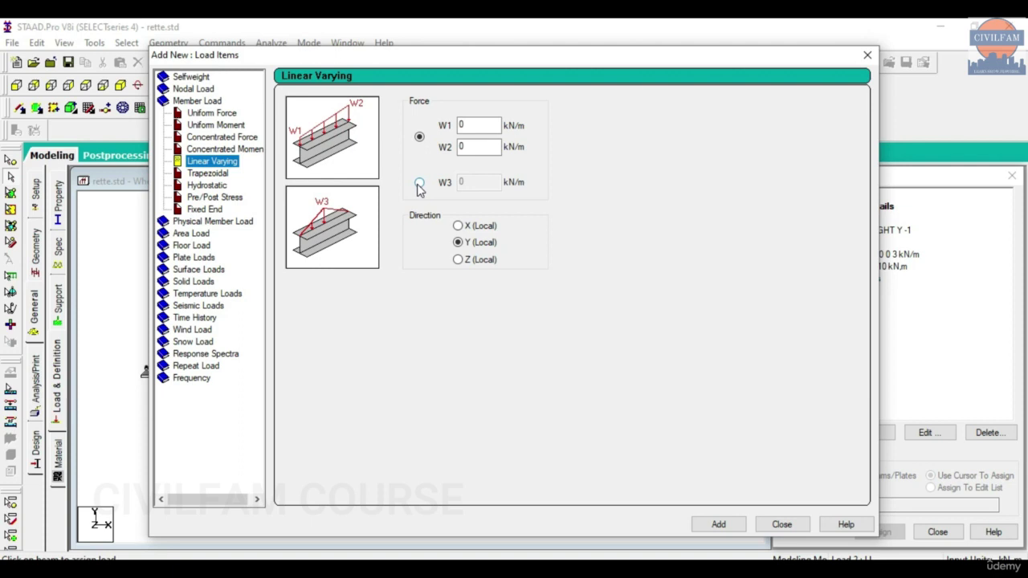
{"action": "left_click", "coordinate": [210, 173]}
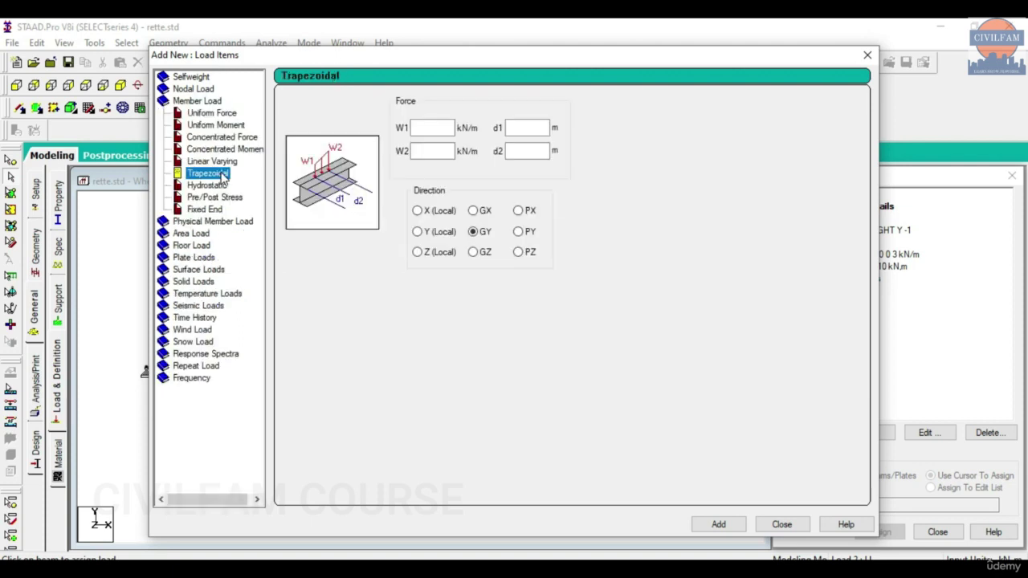
Set the GY trapezoidal load to W1 0, W2 -30 kN/m, d1 1 m and d2 3 m, checking the third span in the lab manual
{"action": "left_click", "coordinate": [436, 131]}
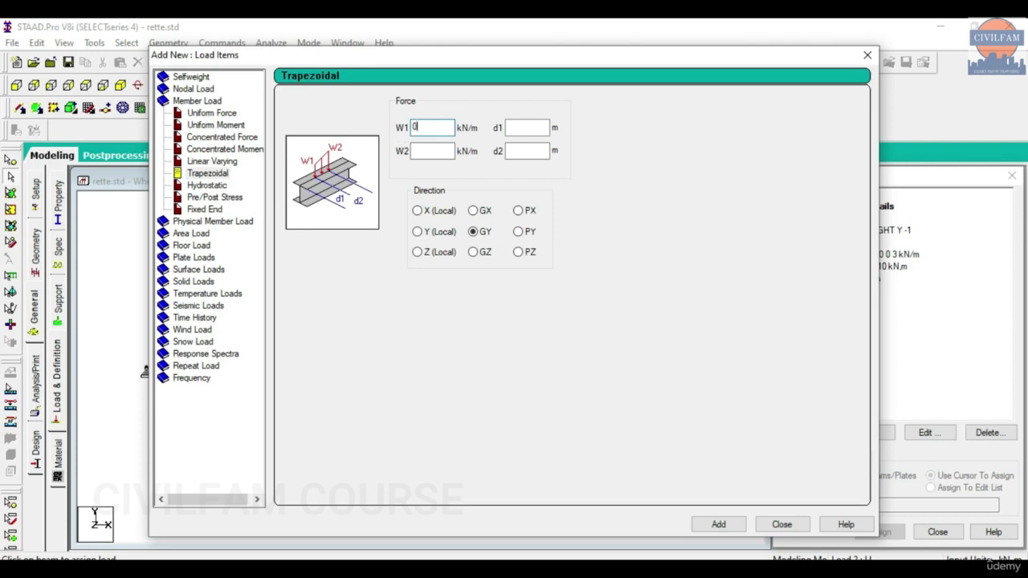
{"action": "left_click", "coordinate": [436, 149]}
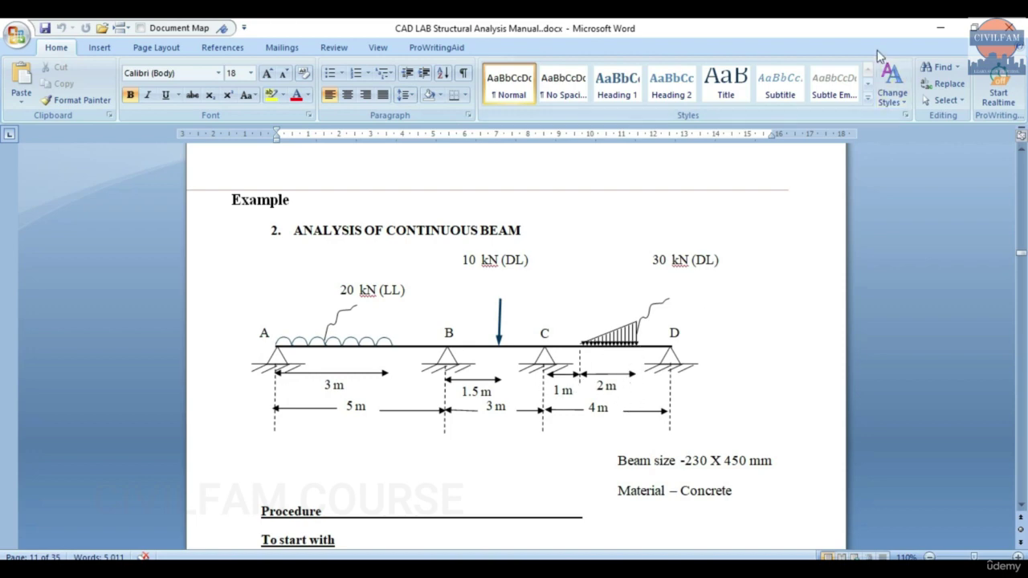
{"action": "left_click", "coordinate": [940, 28]}
{"action": "left_click", "coordinate": [538, 127]}
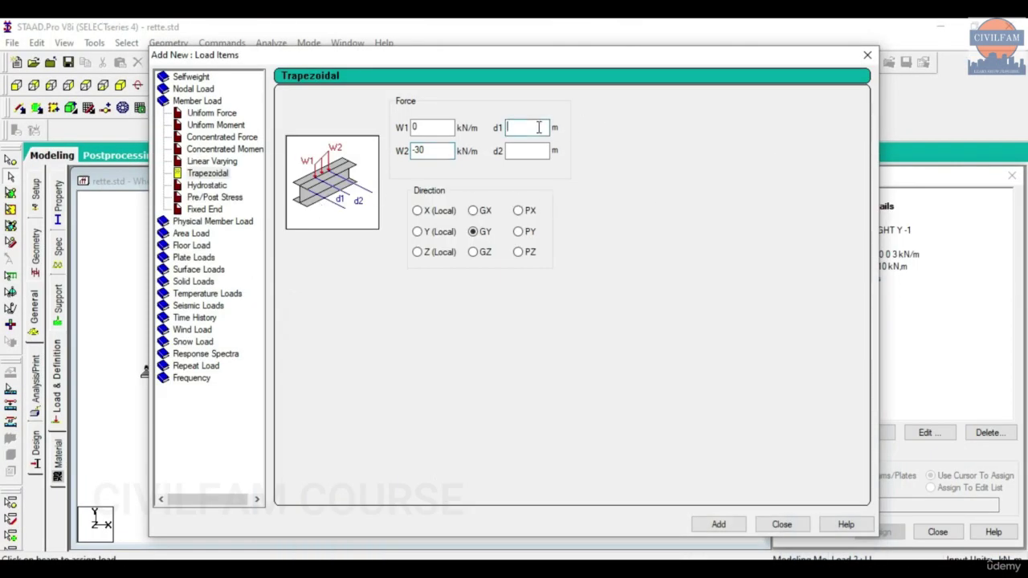
{"action": "type", "text": "1"}
{"action": "left_click", "coordinate": [518, 152]}
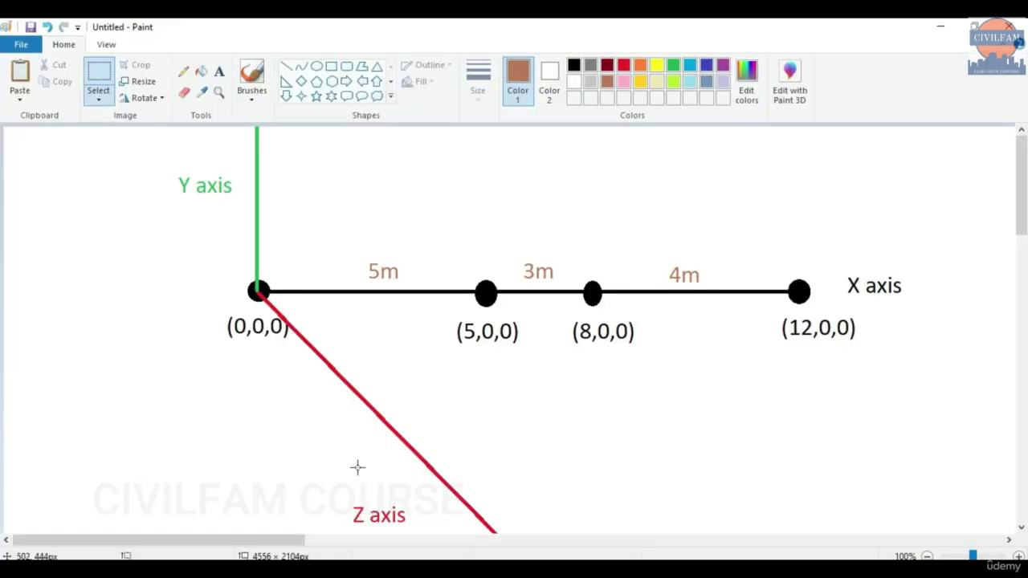
Switch to Paint and draw a long, thin black rectangle as a beam in the empty area beyond the X axis label
{"action": "mouse_move", "coordinate": [298, 539]}
{"action": "left_mouse_down"}
{"action": "mouse_move", "coordinate": [561, 540]}
{"action": "mouse_move", "coordinate": [505, 541]}
{"action": "left_mouse_up"}
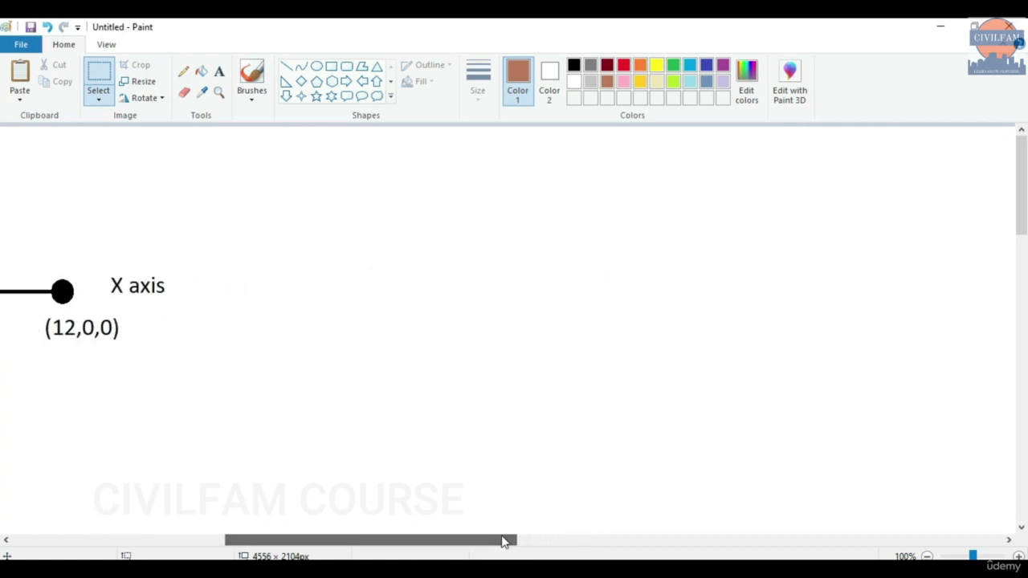
{"action": "left_click", "coordinate": [331, 66]}
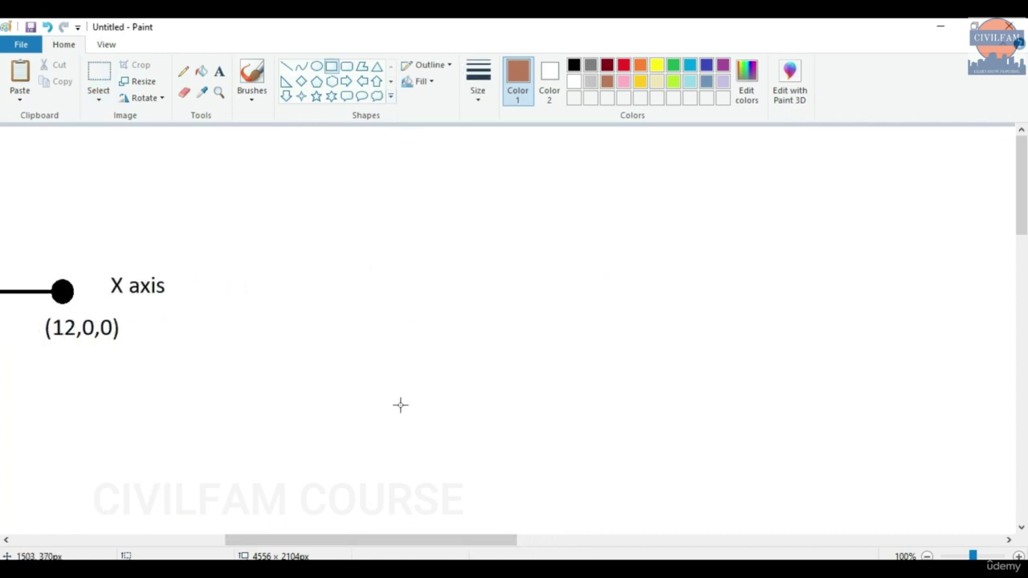
{"action": "left_click_drag", "start_coordinate": [374, 331], "coordinate": [447, 403]}
{"action": "left_click", "coordinate": [573, 65]}
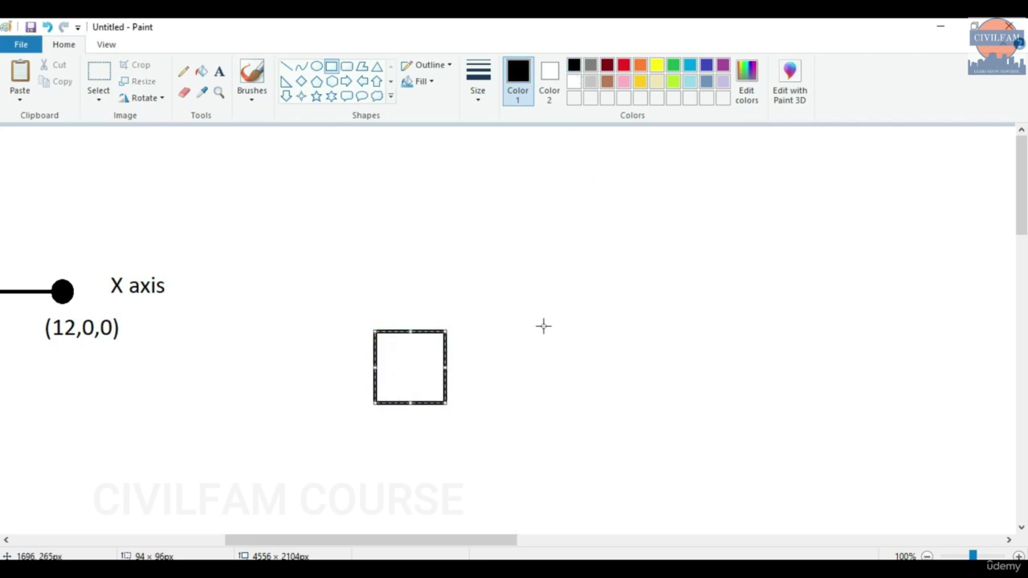
{"action": "key", "text": "ctrl+z"}
{"action": "left_click_drag", "start_coordinate": [399, 284], "coordinate": [875, 330]}
{"action": "left_click", "coordinate": [636, 192]}
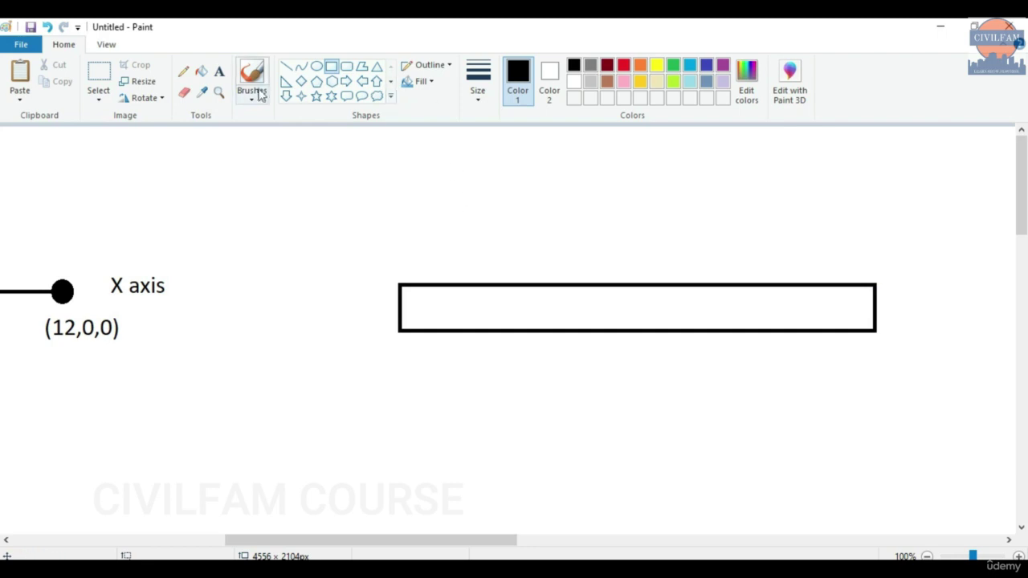
Draw a triangular load rising along the middle part of the beam and fill it with five down arrows of increasing size
{"action": "left_click", "coordinate": [286, 66]}
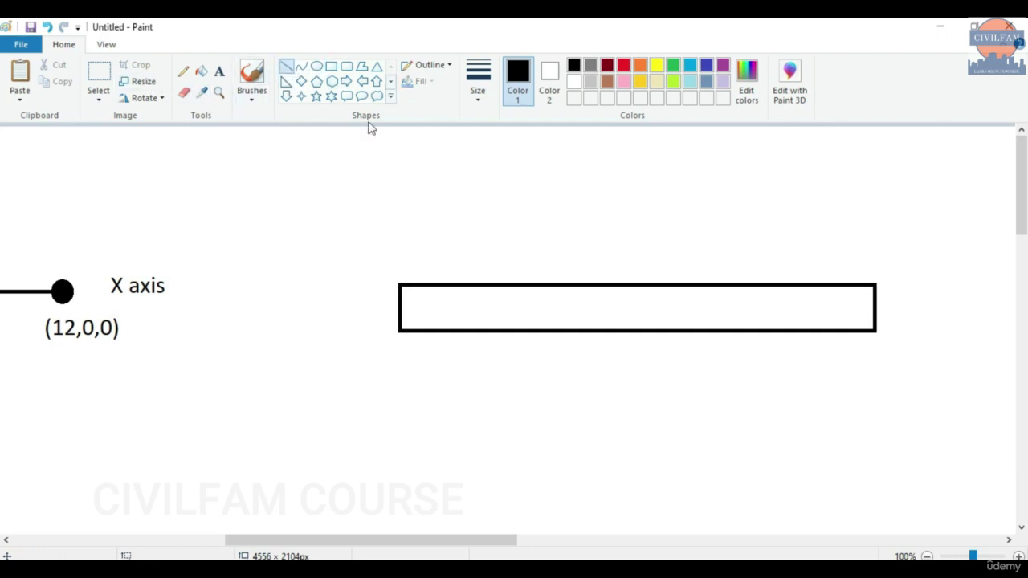
{"action": "mouse_move", "coordinate": [527, 281]}
{"action": "left_mouse_down"}
{"action": "mouse_move", "coordinate": [610, 222]}
{"action": "mouse_move", "coordinate": [725, 168]}
{"action": "mouse_move", "coordinate": [709, 199]}
{"action": "mouse_move", "coordinate": [708, 282]}
{"action": "left_mouse_up"}
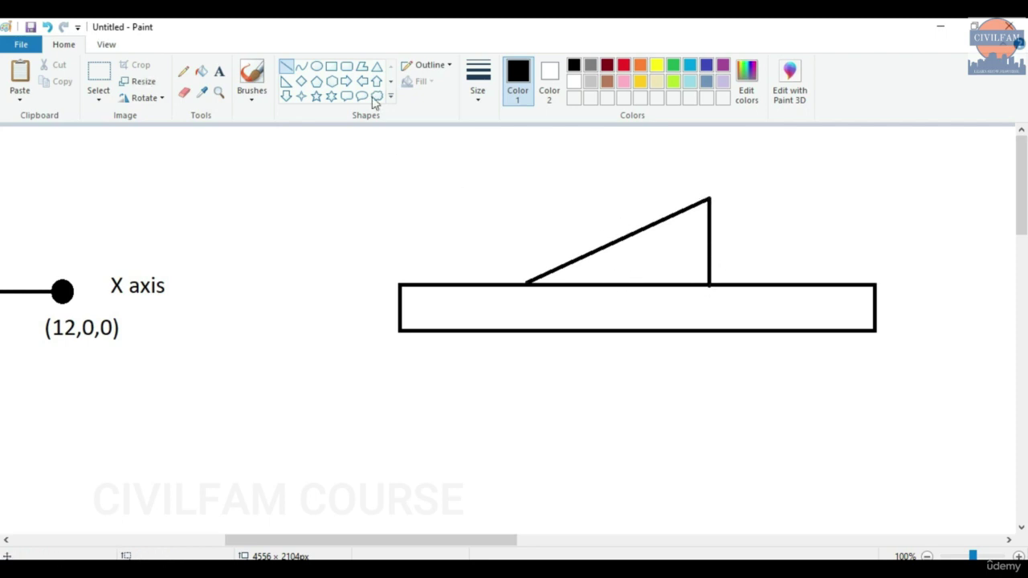
{"action": "left_click", "coordinate": [286, 96]}
{"action": "left_click_drag", "start_coordinate": [684, 234], "coordinate": [697, 272]}
{"action": "left_click_drag", "start_coordinate": [648, 243], "coordinate": [668, 278]}
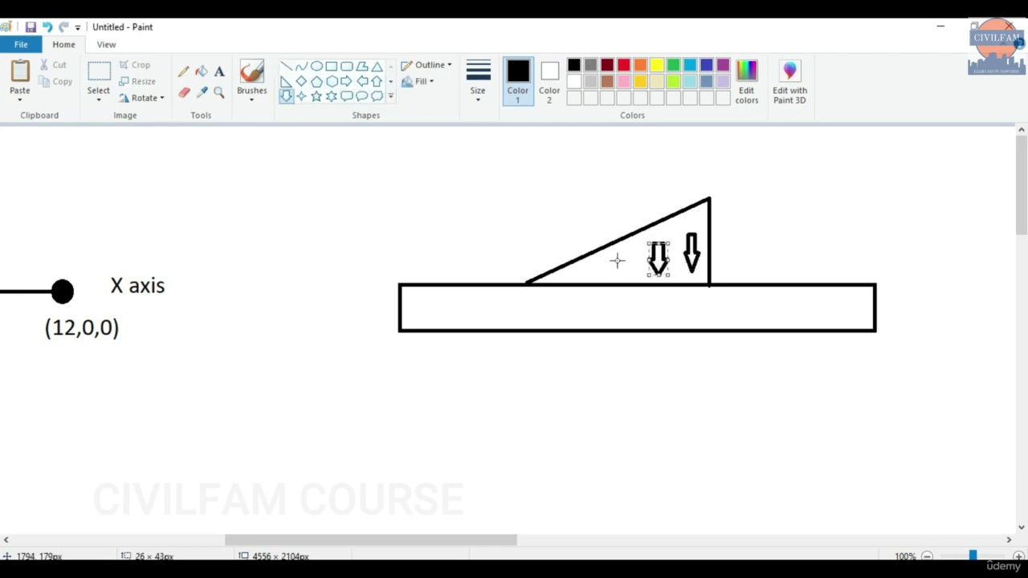
{"action": "mouse_move", "coordinate": [616, 256]}
{"action": "left_mouse_down"}
{"action": "mouse_move", "coordinate": [634, 278]}
{"action": "mouse_move", "coordinate": [595, 264]}
{"action": "mouse_move", "coordinate": [606, 279]}
{"action": "mouse_move", "coordinate": [587, 282]}
{"action": "left_mouse_up"}
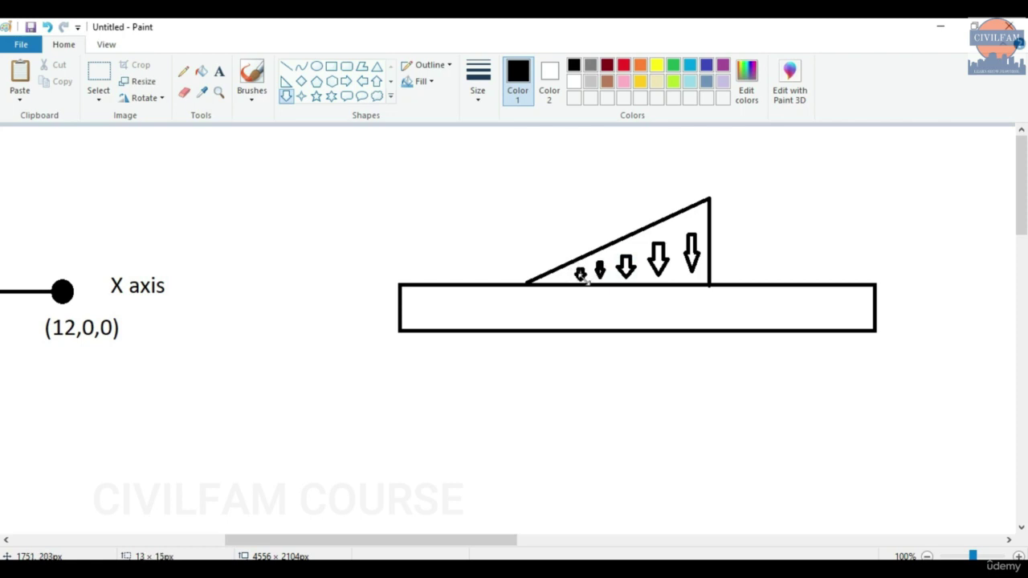
Draw red vertical extension lines downward from the beam's start, the load's start and the load's end
{"action": "left_click", "coordinate": [288, 67]}
{"action": "left_click_drag", "start_coordinate": [399, 285], "coordinate": [400, 520]}
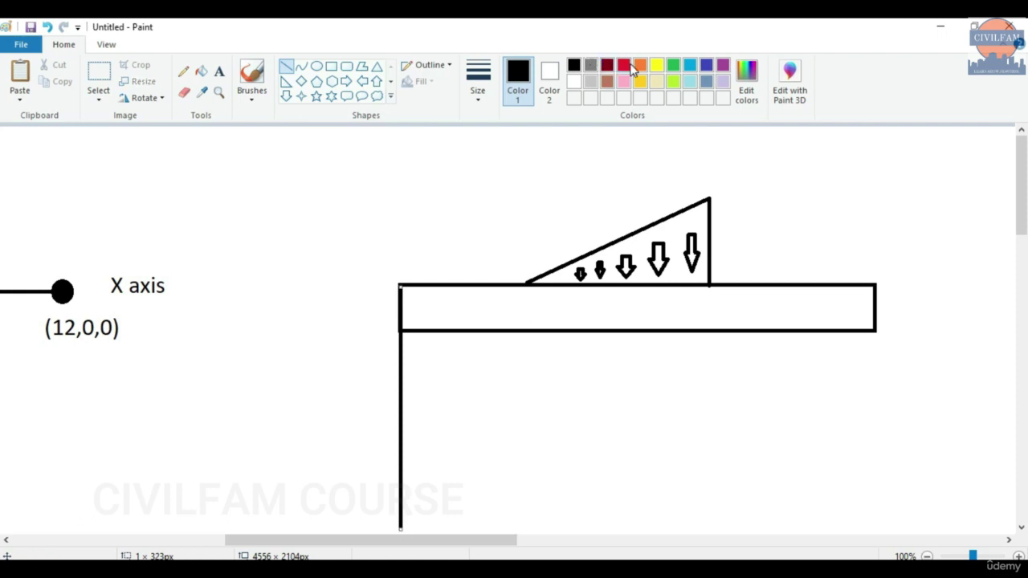
{"action": "left_click", "coordinate": [623, 65]}
{"action": "left_click_drag", "start_coordinate": [526, 285], "coordinate": [527, 526]}
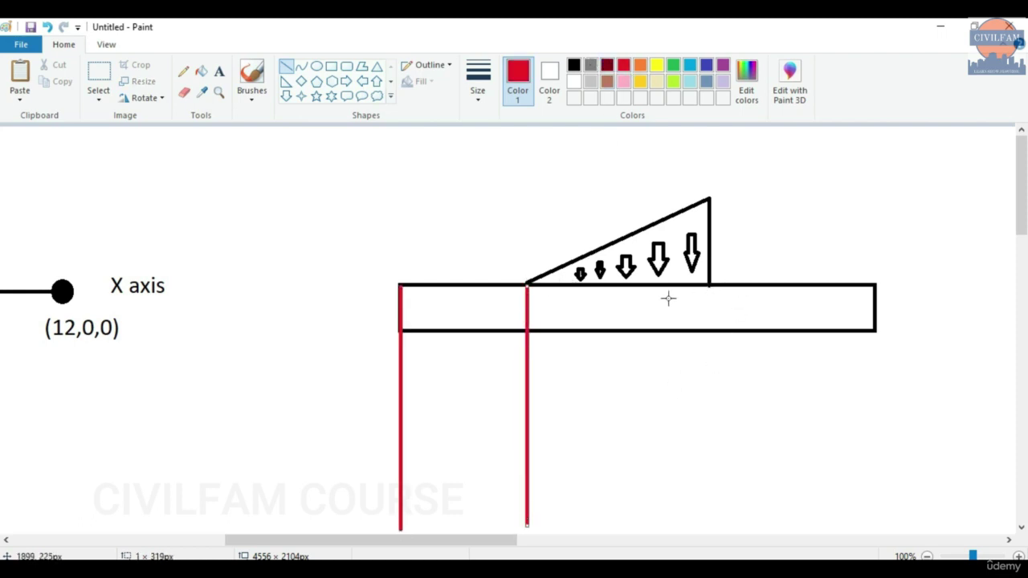
{"action": "key", "text": "ctrl+z"}
{"action": "left_click_drag", "start_coordinate": [527, 284], "coordinate": [528, 435]}
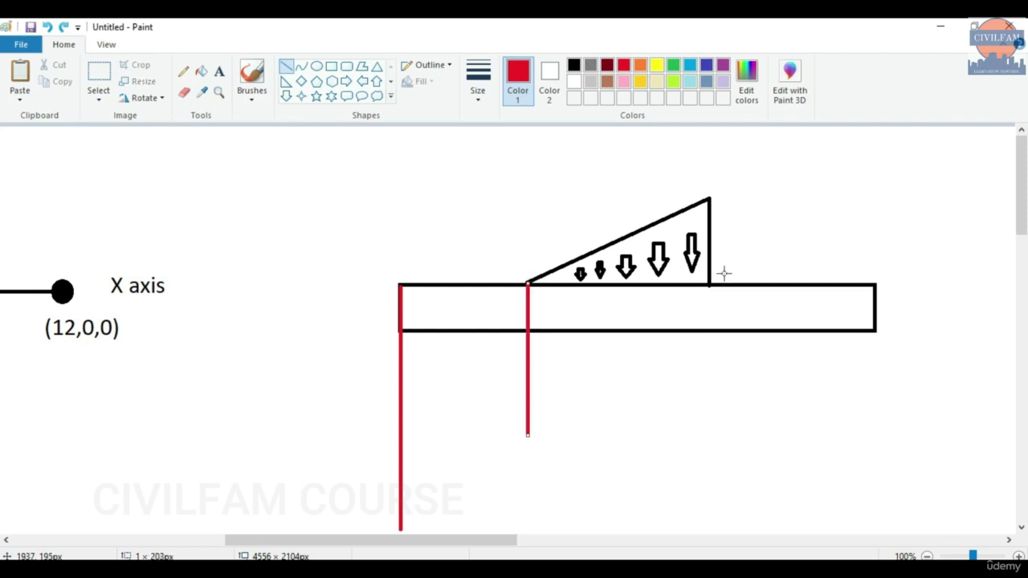
{"action": "left_click_drag", "start_coordinate": [709, 283], "coordinate": [709, 510]}
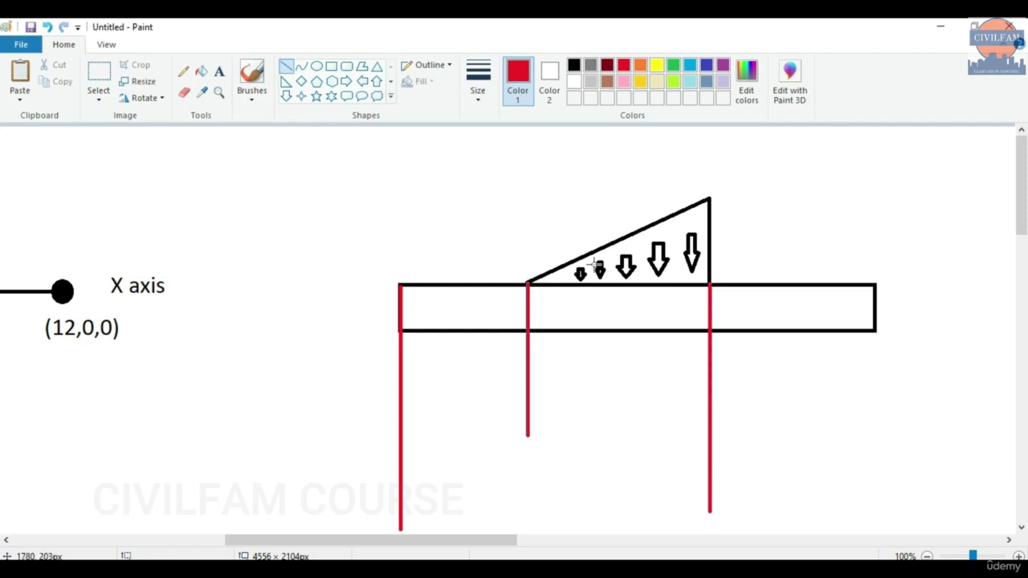
Draw two black dimension lines with slanted end ticks from the beam's start, one to the load's start and one to its end
{"action": "left_click", "coordinate": [573, 64]}
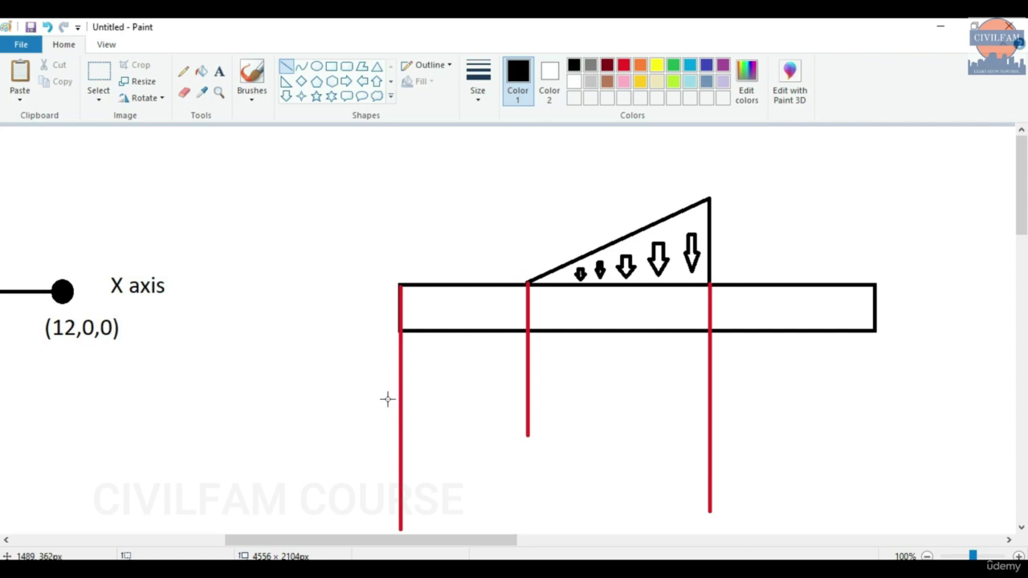
{"action": "mouse_move", "coordinate": [383, 394]}
{"action": "left_mouse_down"}
{"action": "mouse_move", "coordinate": [576, 394]}
{"action": "mouse_move", "coordinate": [515, 407]}
{"action": "left_mouse_up"}
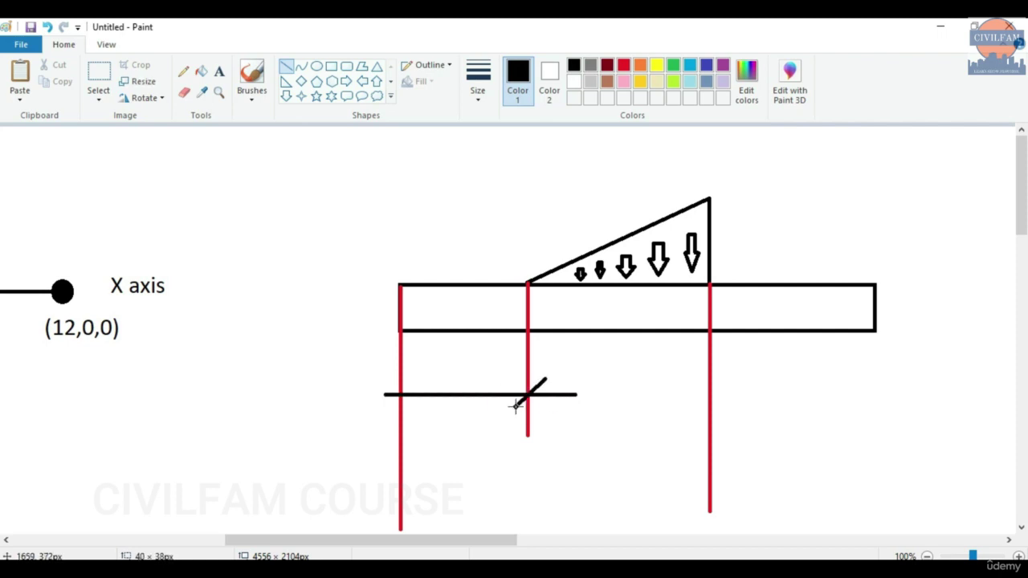
{"action": "left_click_drag", "start_coordinate": [410, 378], "coordinate": [390, 407]}
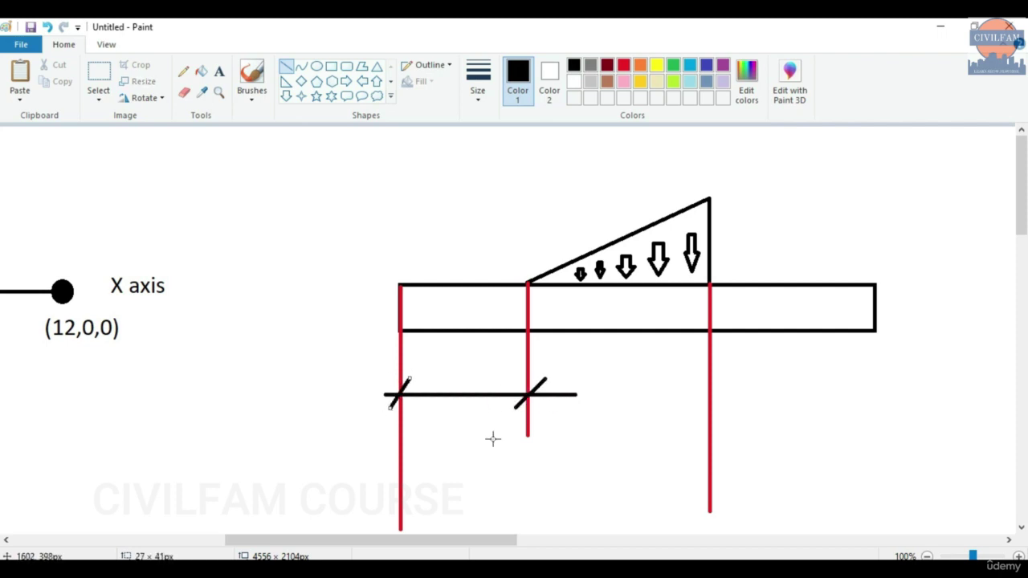
{"action": "mouse_move", "coordinate": [380, 479]}
{"action": "left_mouse_down"}
{"action": "mouse_move", "coordinate": [760, 478]}
{"action": "mouse_move", "coordinate": [699, 491]}
{"action": "left_mouse_up"}
{"action": "left_click_drag", "start_coordinate": [411, 466], "coordinate": [382, 488]}
{"action": "left_click", "coordinate": [320, 246]}
Label the shorter dimension line d1 and the longer one d2
{"action": "left_click", "coordinate": [219, 72]}
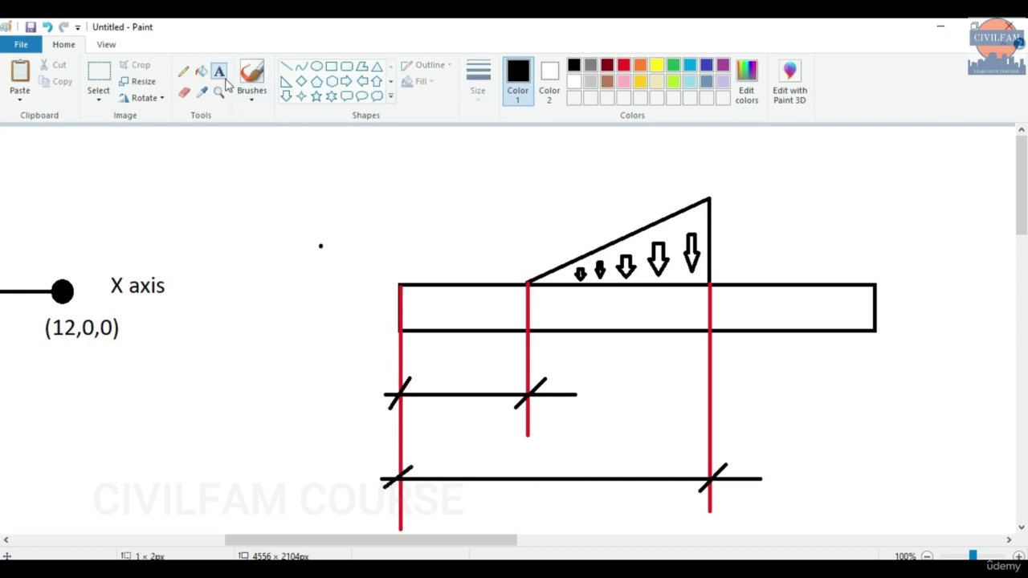
{"action": "left_click", "coordinate": [446, 367]}
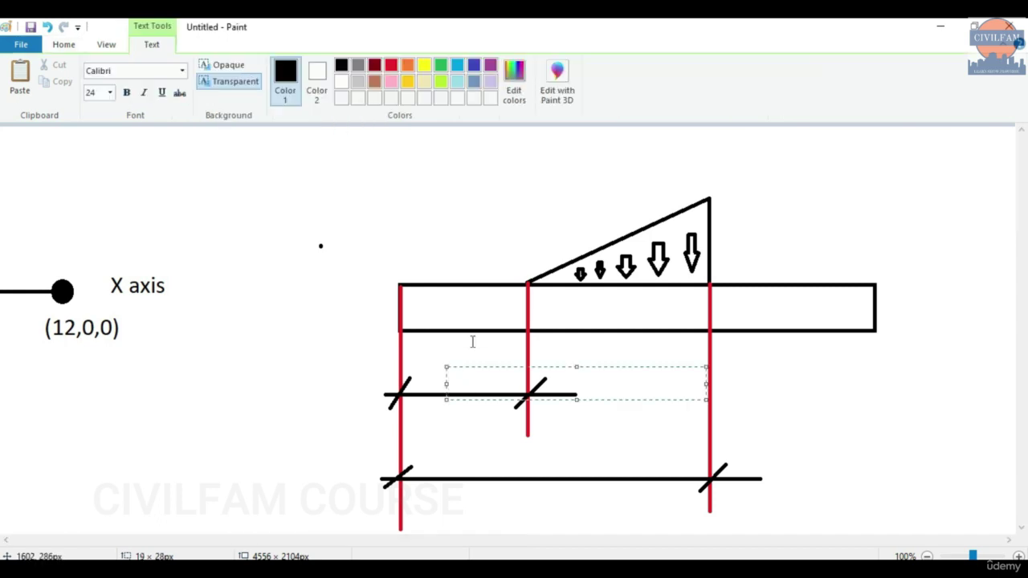
{"action": "type", "text": "D"}
{"action": "key", "text": "BackSpace"}
{"action": "type", "text": "d1"}
{"action": "left_click", "coordinate": [516, 464]}
{"action": "left_click", "coordinate": [517, 463]}
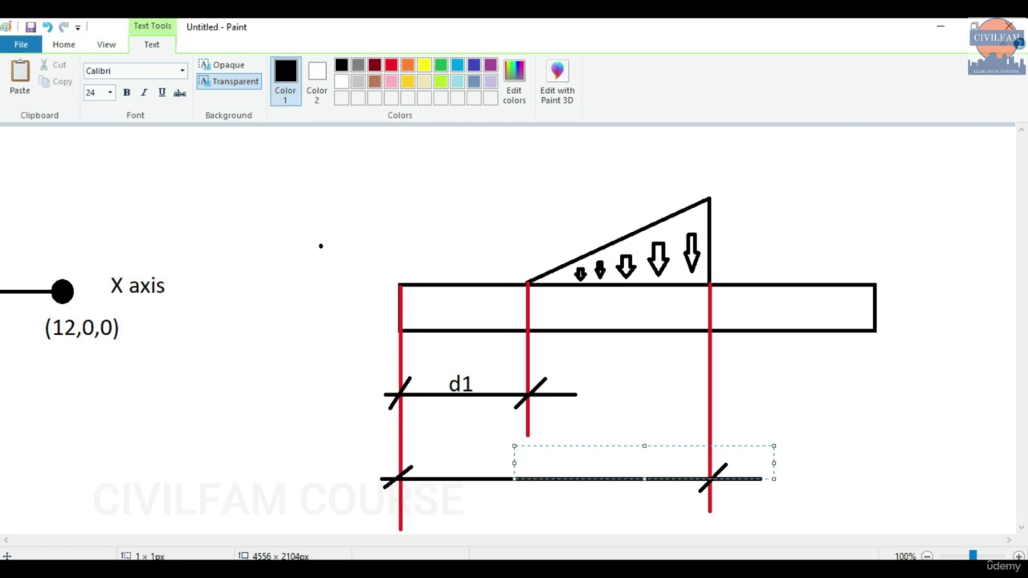
{"action": "type", "text": "d2"}
{"action": "left_click", "coordinate": [530, 518]}
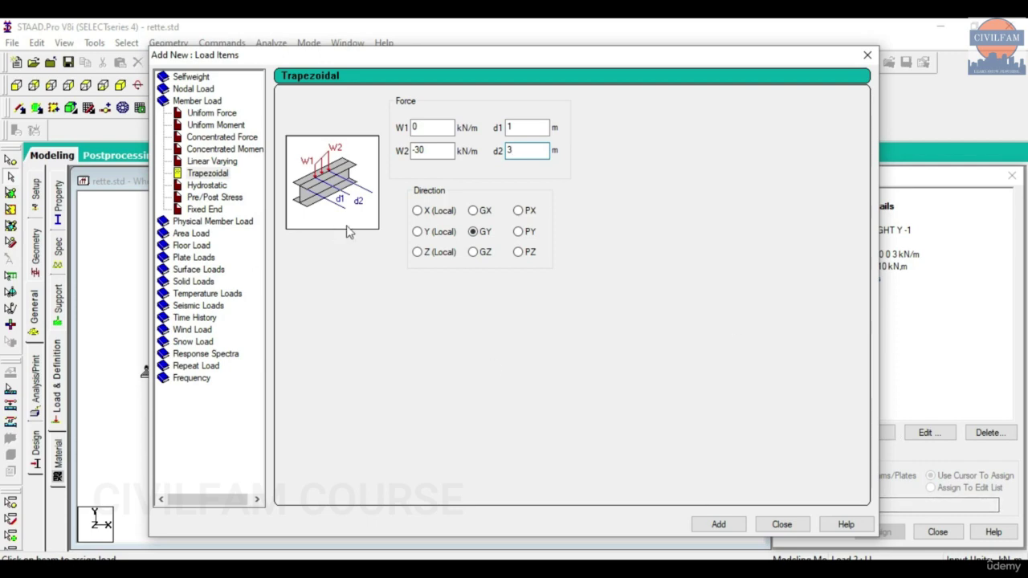
Return to STAAD.Pro, add the trapezoidal load to the LL load case and select it in the load list
{"action": "left_click", "coordinate": [713, 524]}
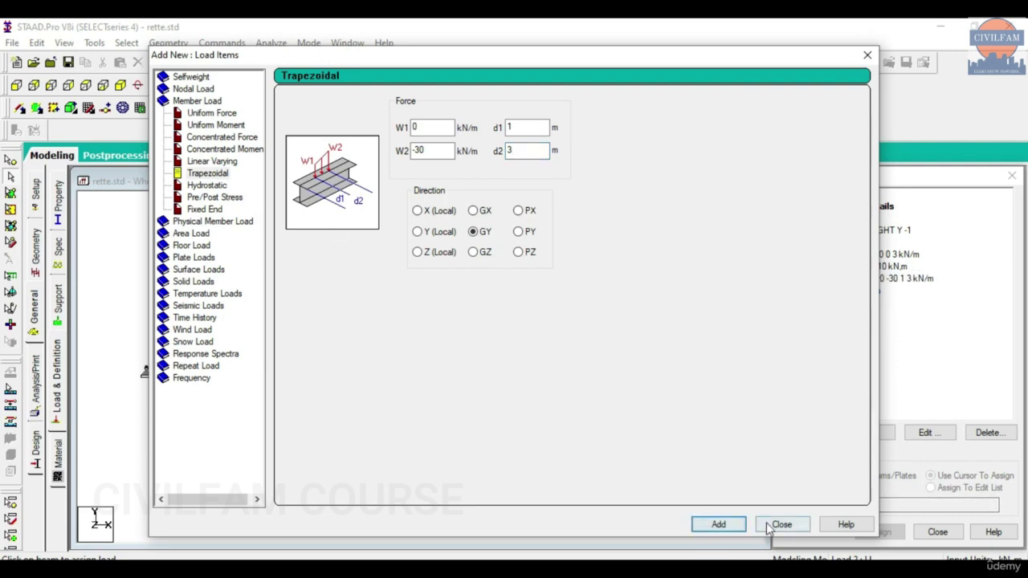
{"action": "left_click", "coordinate": [779, 525]}
{"action": "left_click", "coordinate": [871, 278]}
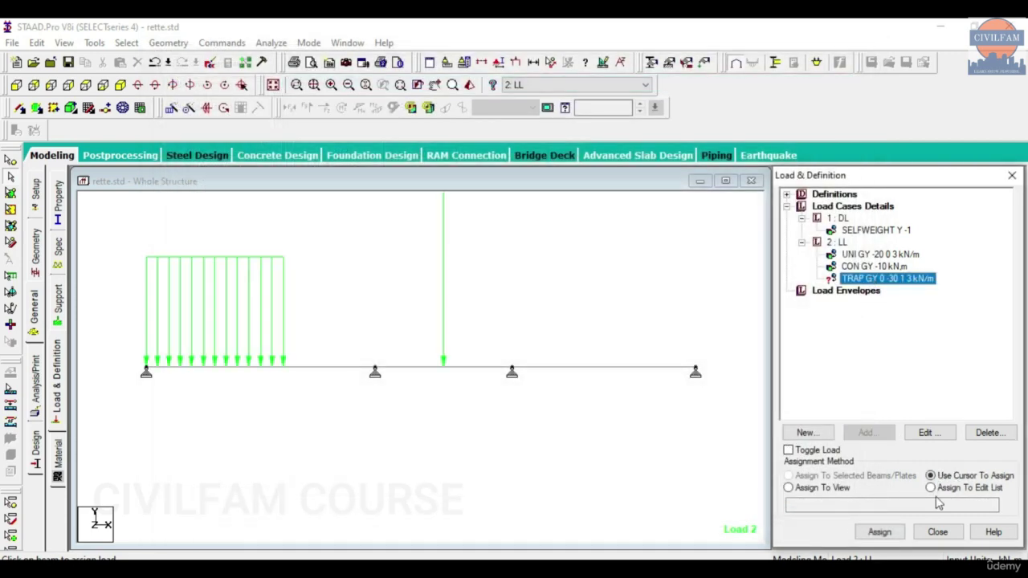
Assign the trapezoidal load to the beam's third span and redisplay all LL loads on the structure
{"action": "left_click", "coordinate": [879, 532]}
{"action": "left_click", "coordinate": [589, 368]}
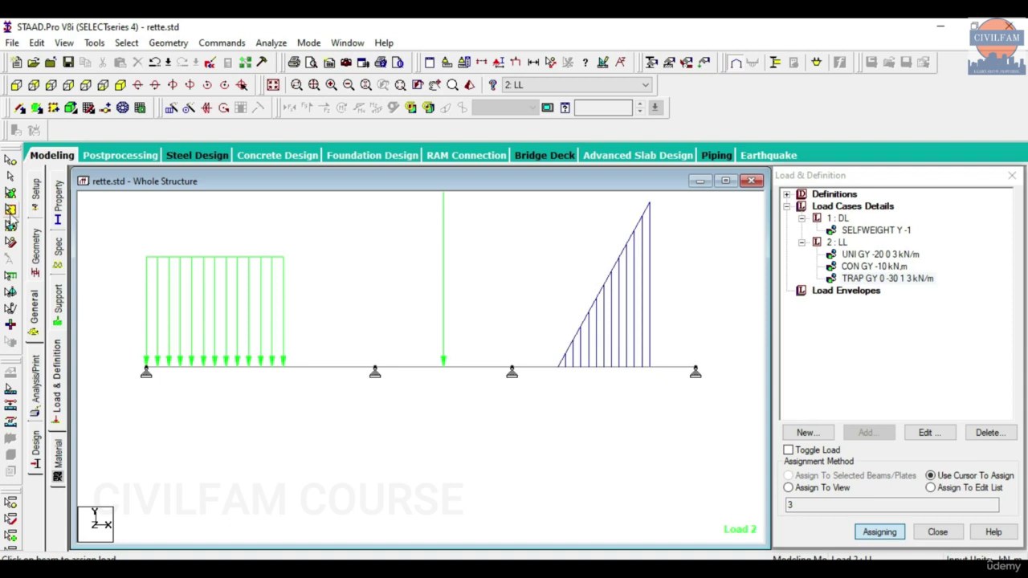
{"action": "left_click", "coordinate": [34, 307]}
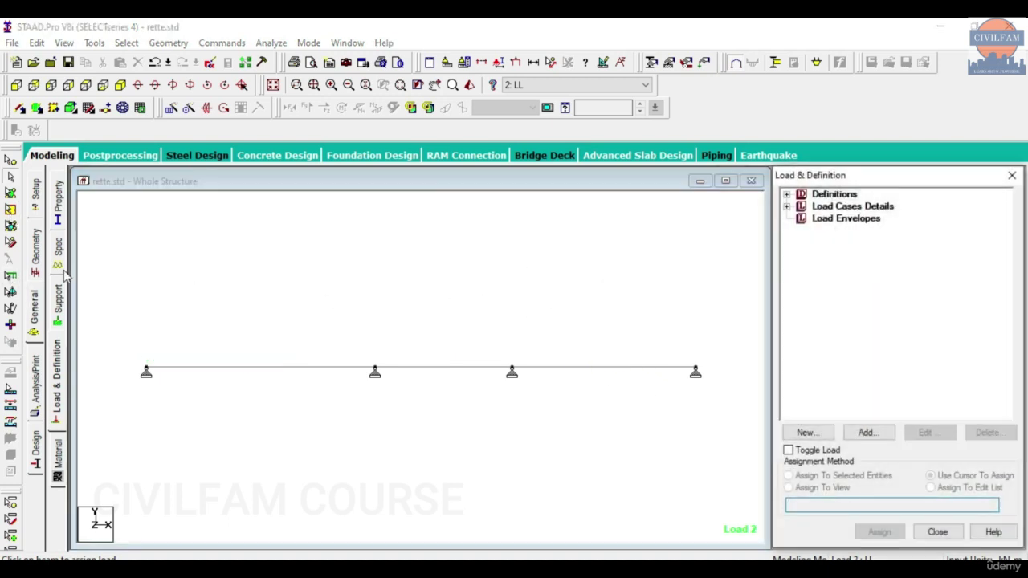
{"action": "left_click", "coordinate": [56, 389]}
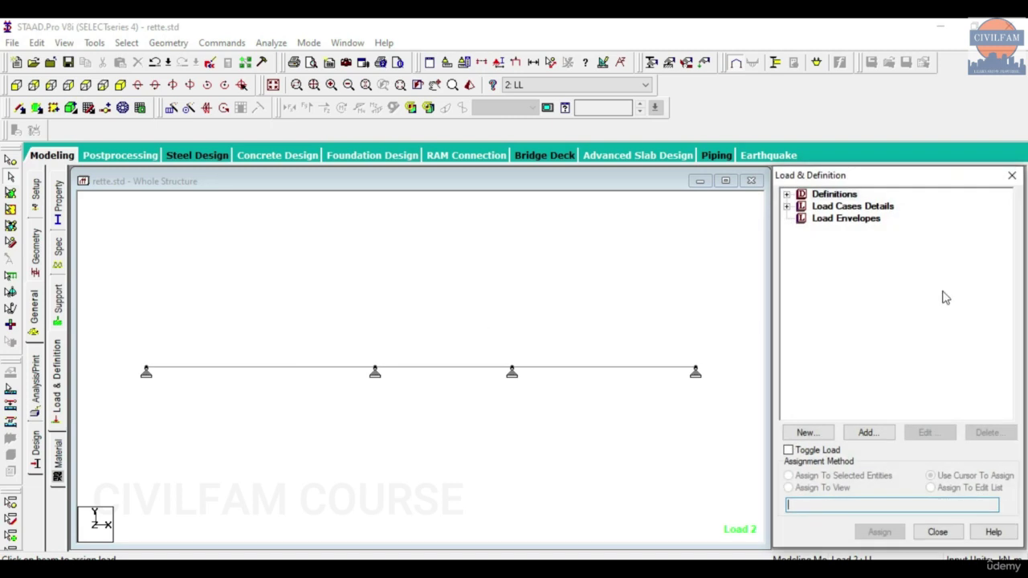
{"action": "left_click", "coordinate": [787, 206]}
{"action": "left_click", "coordinate": [801, 230]}
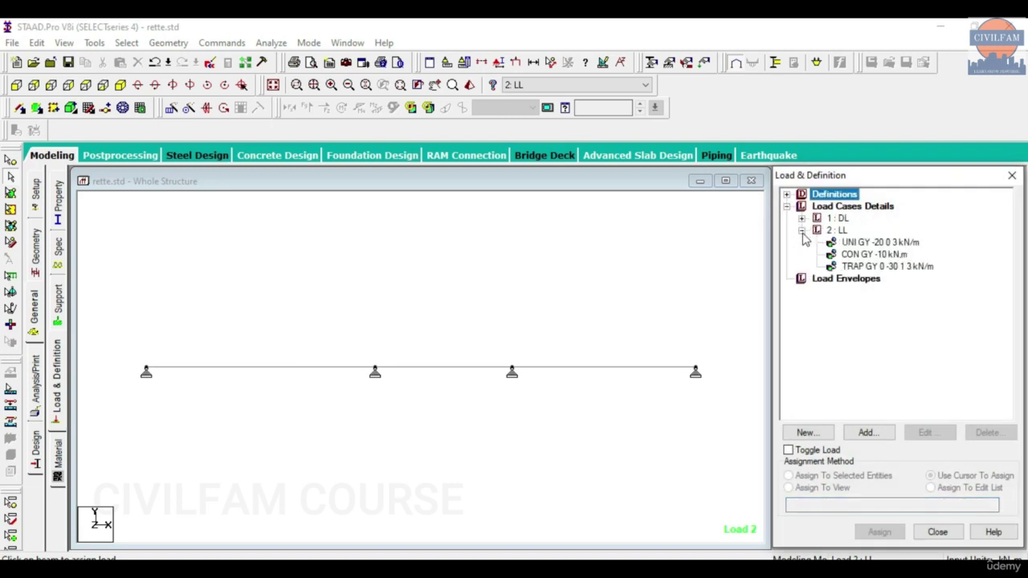
{"action": "left_click", "coordinate": [872, 248]}
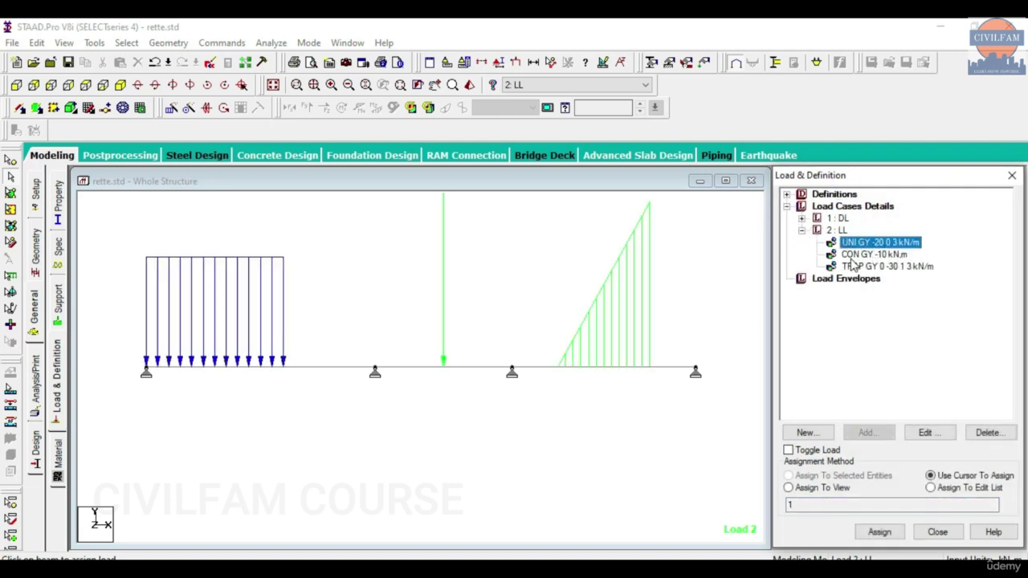
Show load values on the diagram and set the point force load scale to 10 kN per m
{"action": "left_click", "coordinate": [495, 276]}
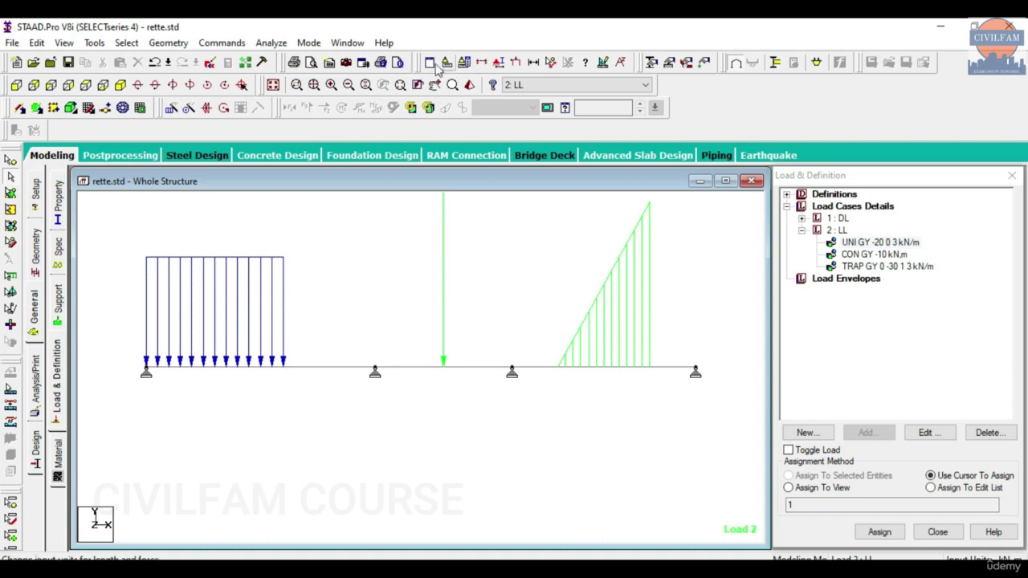
{"action": "left_click", "coordinate": [497, 70]}
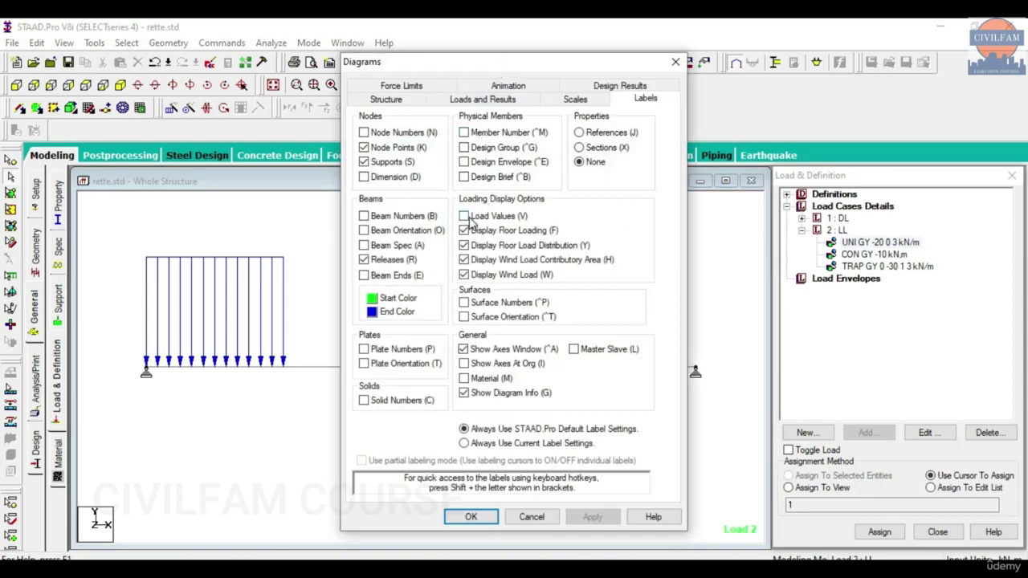
{"action": "left_click", "coordinate": [464, 217]}
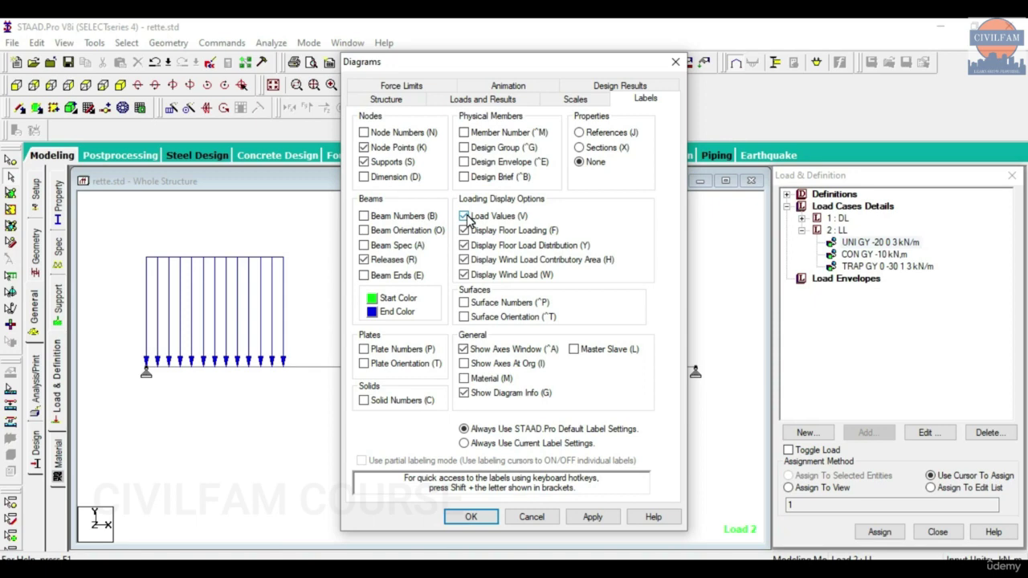
{"action": "left_click", "coordinate": [574, 99]}
{"action": "double_click", "coordinate": [446, 137]}
{"action": "type", "text": "0.1"}
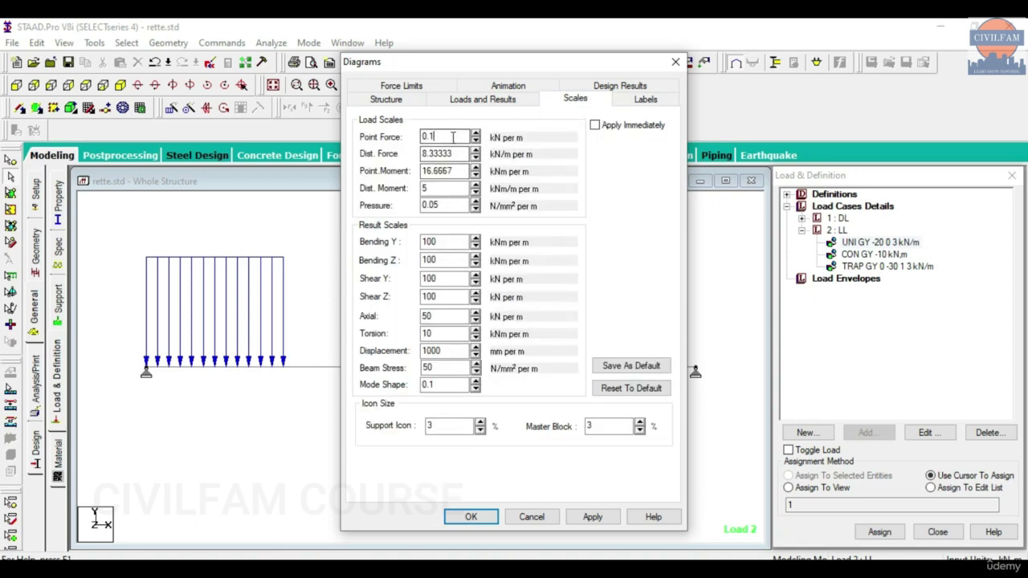
{"action": "left_click_drag", "start_coordinate": [452, 137], "coordinate": [388, 140]}
{"action": "type", "text": "10"}
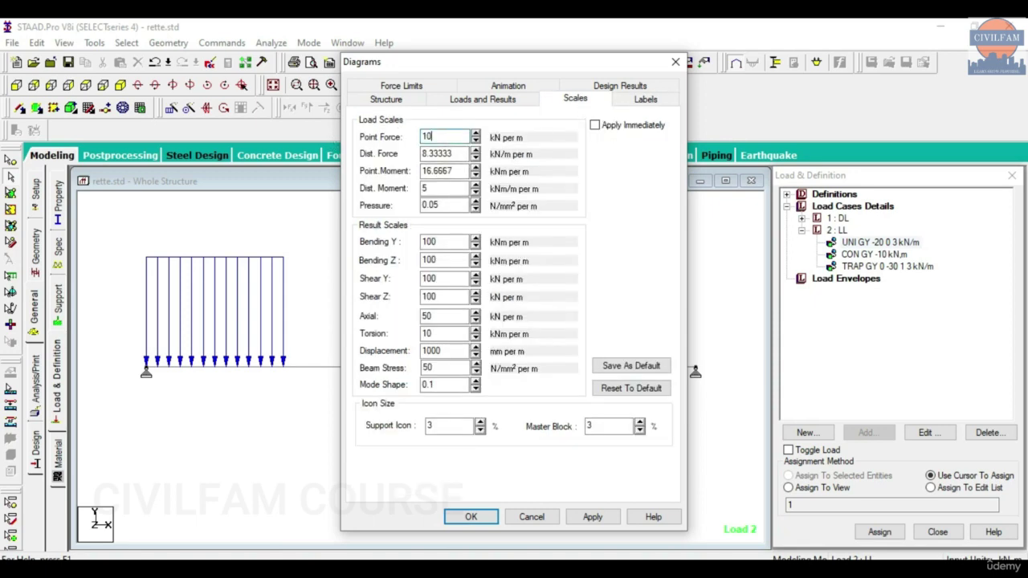
{"action": "left_click", "coordinate": [591, 517]}
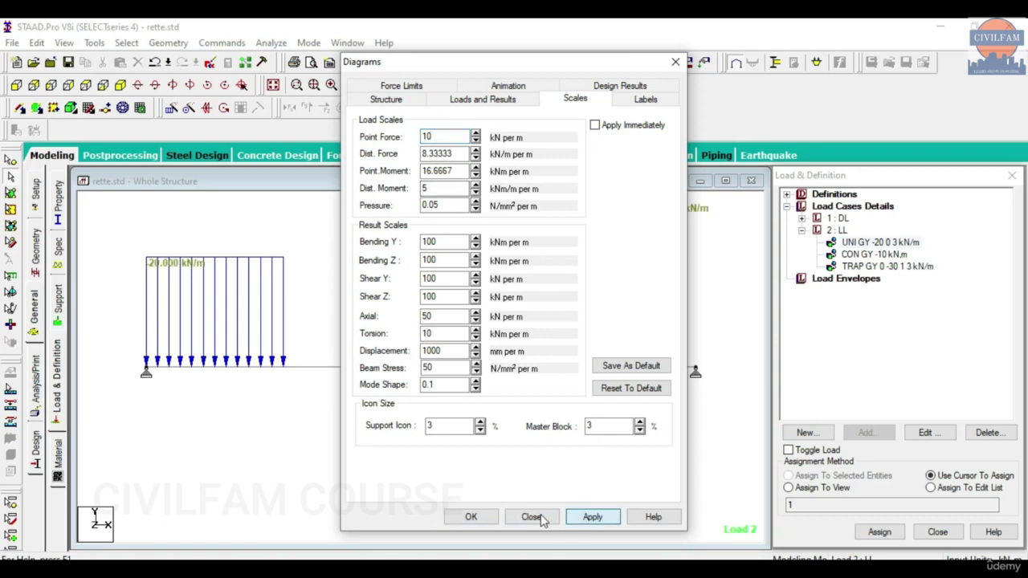
{"action": "left_click", "coordinate": [471, 518]}
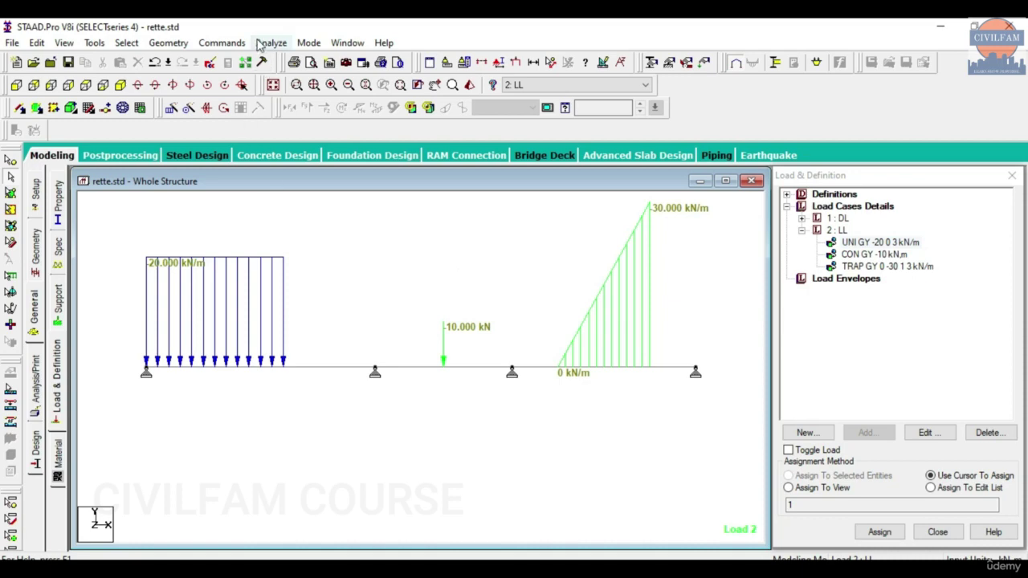
Add a Perform Analysis command with the All print option
{"action": "left_click", "coordinate": [237, 46]}
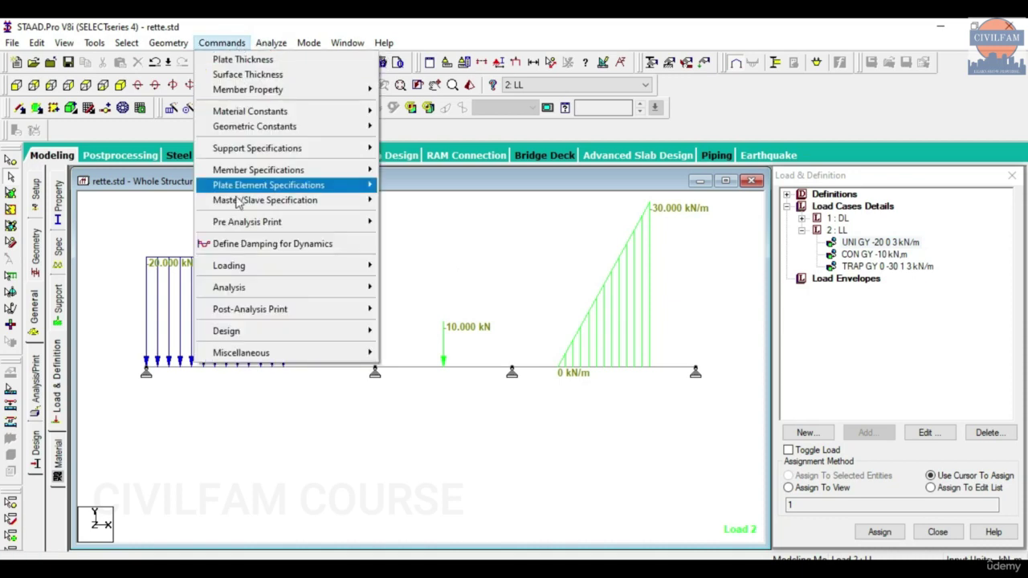
{"action": "mouse_move", "coordinate": [255, 288]}
{"action": "left_click", "coordinate": [399, 289]}
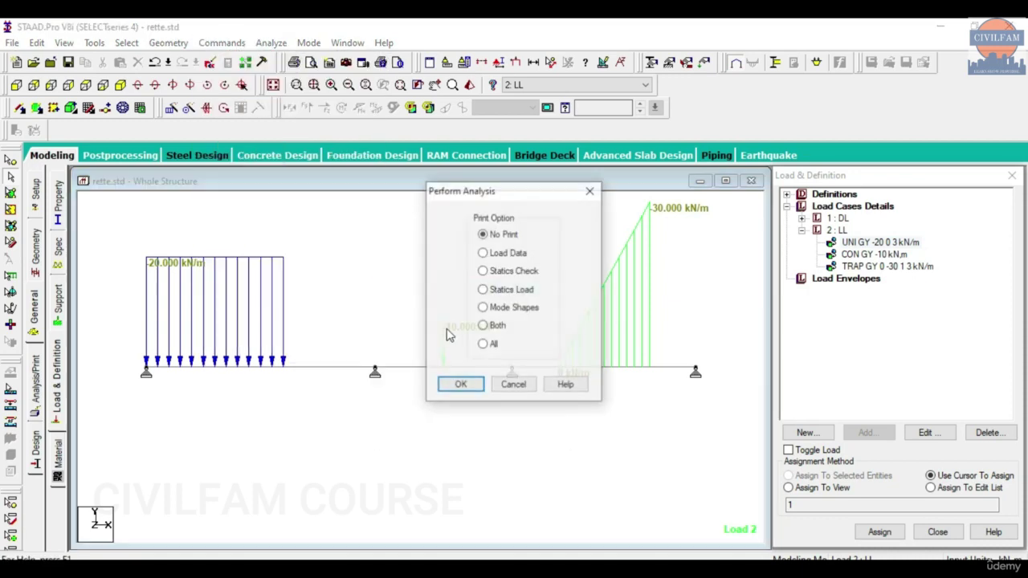
{"action": "left_click", "coordinate": [490, 342]}
{"action": "left_click", "coordinate": [464, 383]}
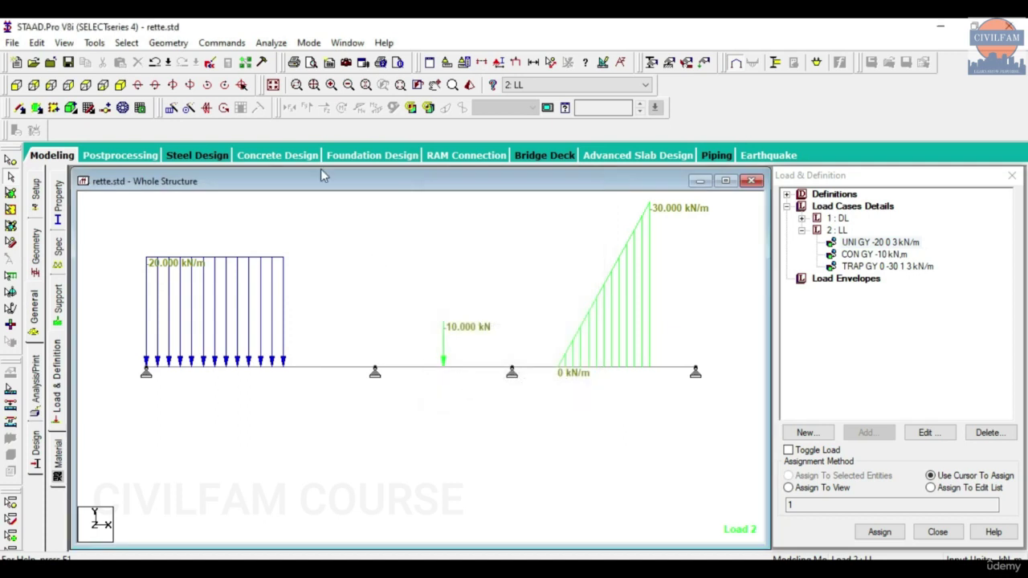
Run the analysis, saving the modified structure, and go to post processing mode when it finishes
{"action": "left_click", "coordinate": [270, 42]}
{"action": "left_click", "coordinate": [277, 57]}
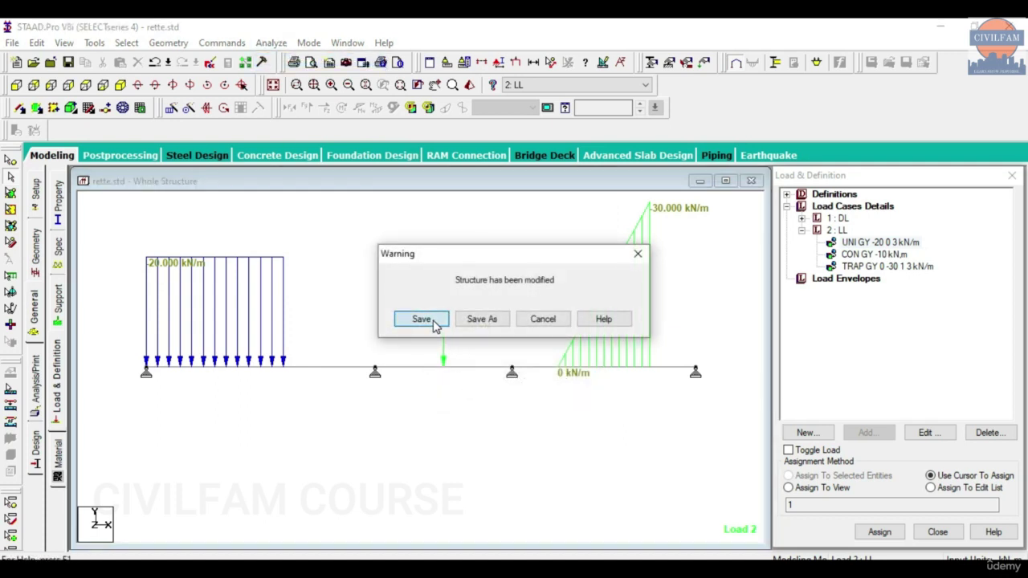
{"action": "left_click", "coordinate": [421, 320]}
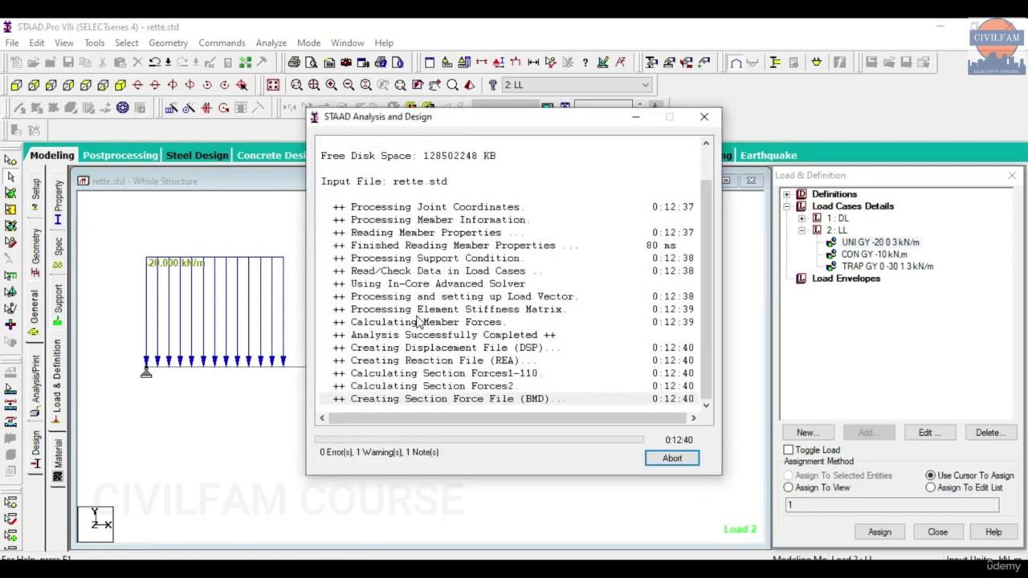
{"action": "left_click", "coordinate": [389, 440]}
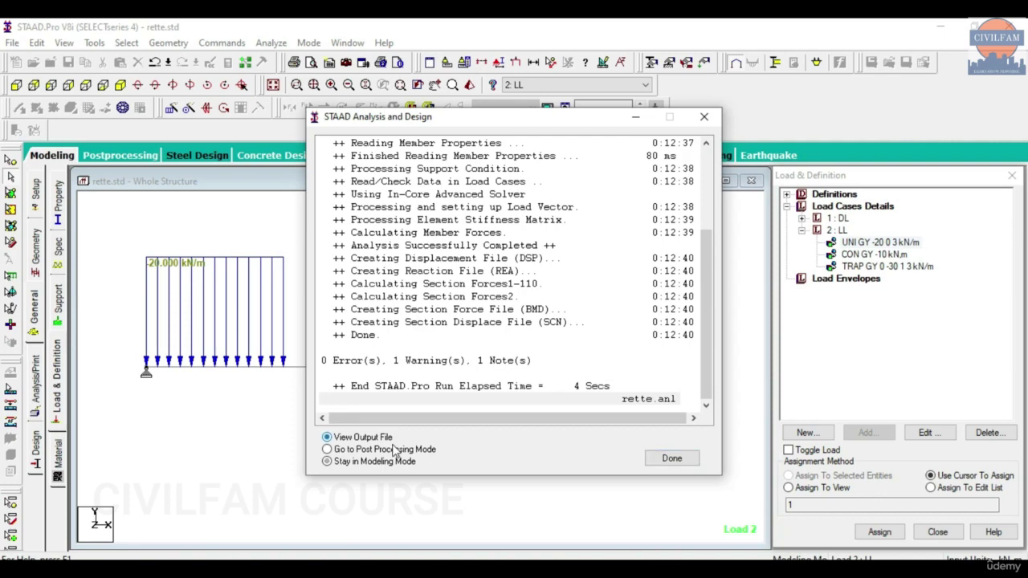
{"action": "left_click", "coordinate": [673, 458]}
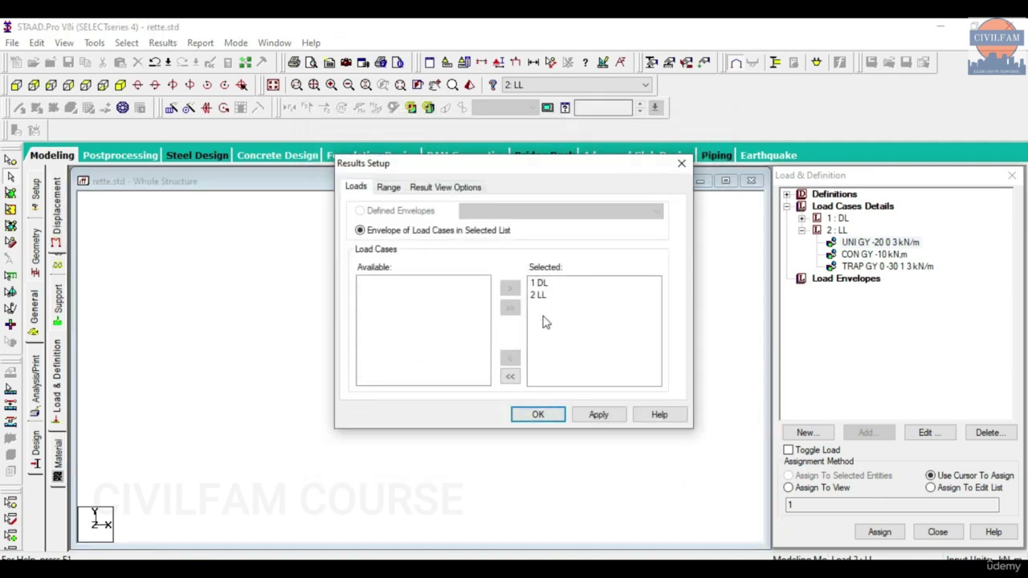
{"action": "left_click", "coordinate": [538, 283]}
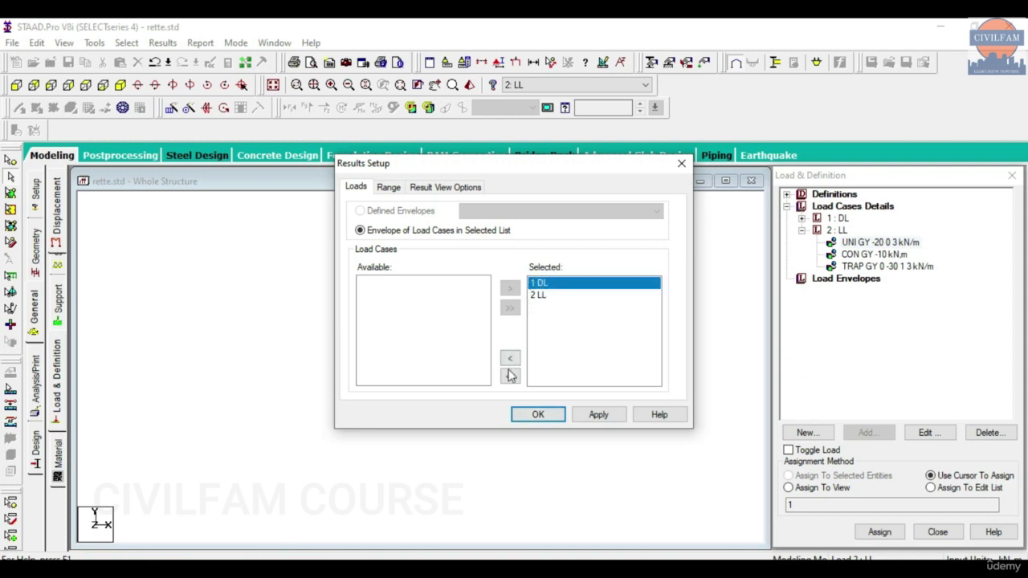
{"action": "left_click", "coordinate": [509, 359]}
{"action": "left_click", "coordinate": [378, 285]}
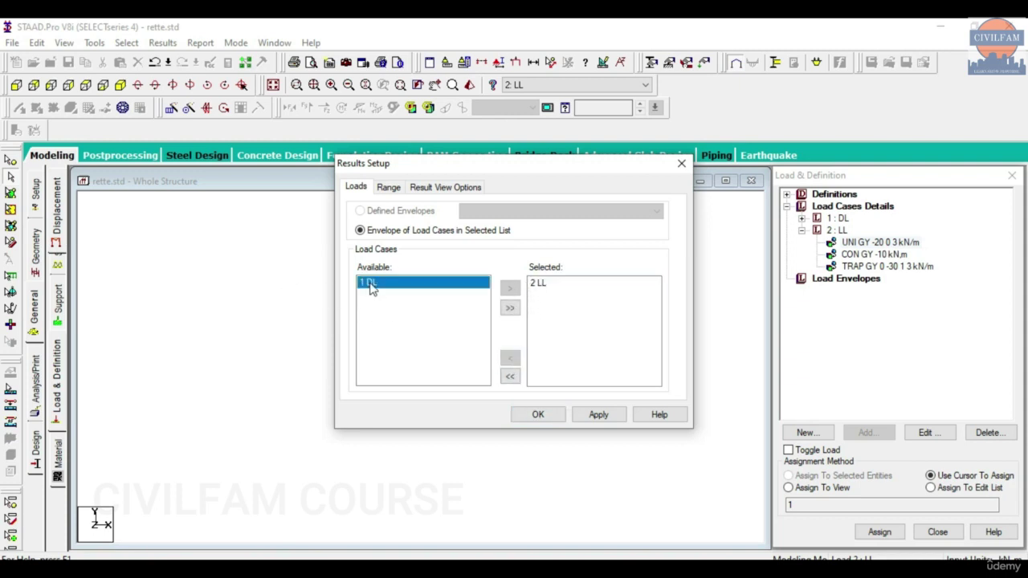
{"action": "left_click", "coordinate": [510, 288]}
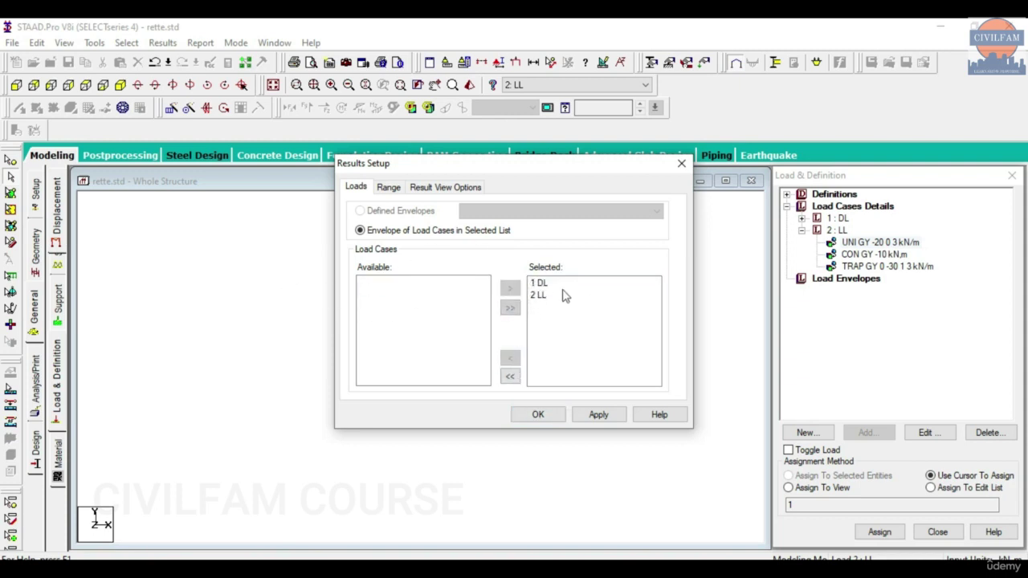
Accept both DL and LL as result load cases and display the Bending Z diagram for the LL case
{"action": "left_click", "coordinate": [541, 415]}
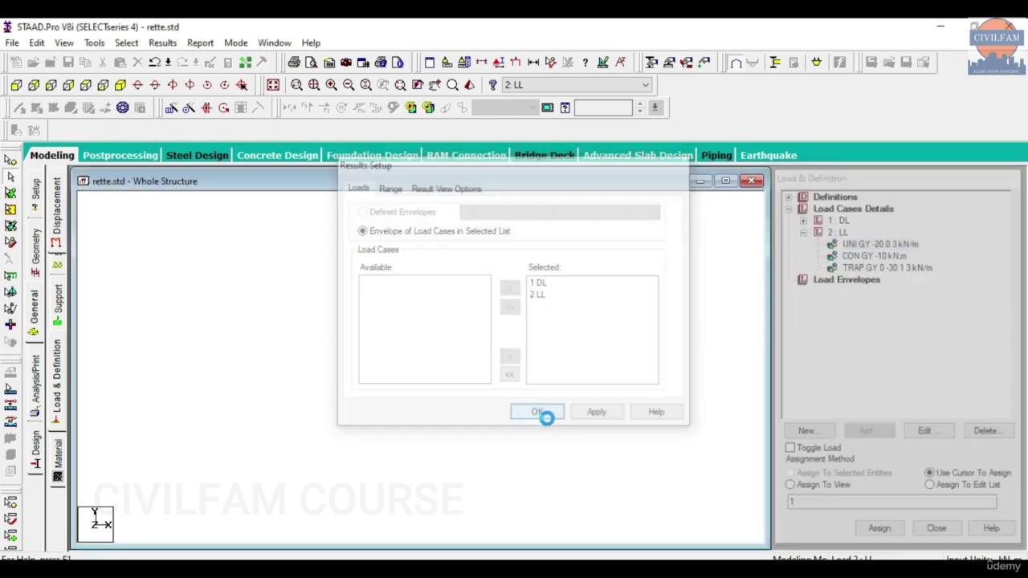
{"action": "left_click", "coordinate": [446, 109]}
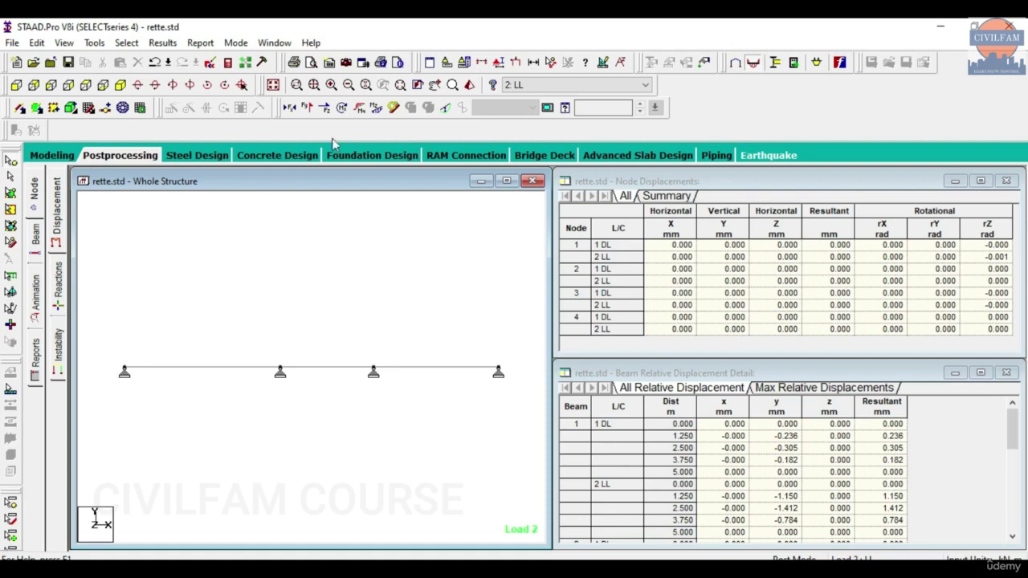
{"action": "left_click", "coordinate": [377, 107]}
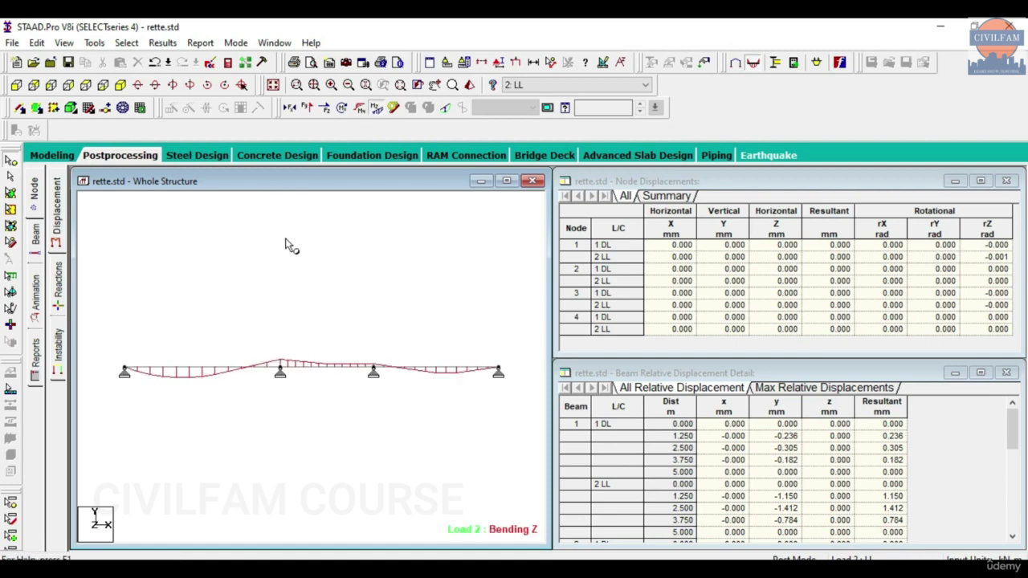
Annotate the bending moment diagram with the end, maximum and mid-point values for all beams
{"action": "left_click", "coordinate": [197, 44]}
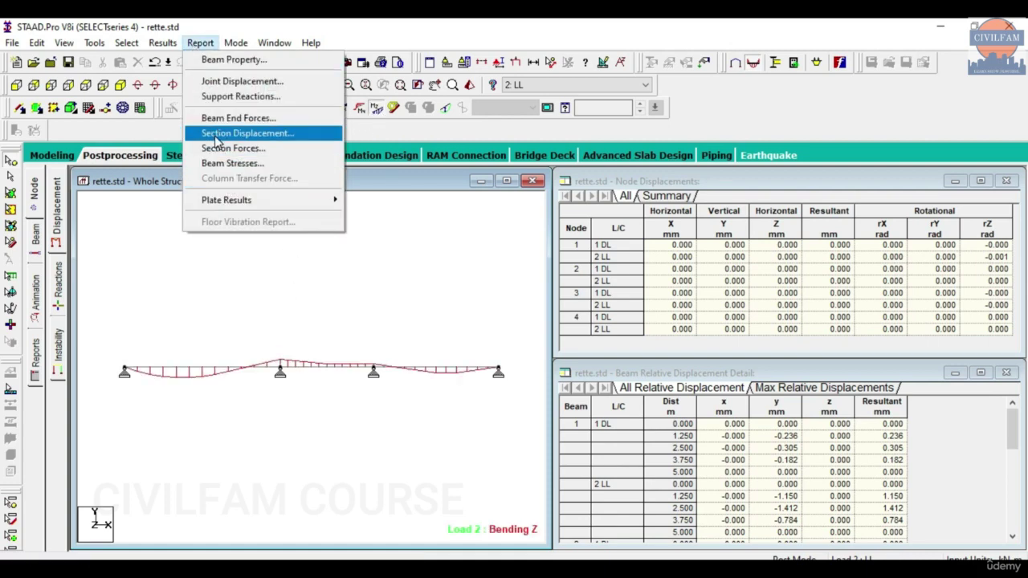
{"action": "mouse_move", "coordinate": [164, 44]}
{"action": "left_click", "coordinate": [187, 282]}
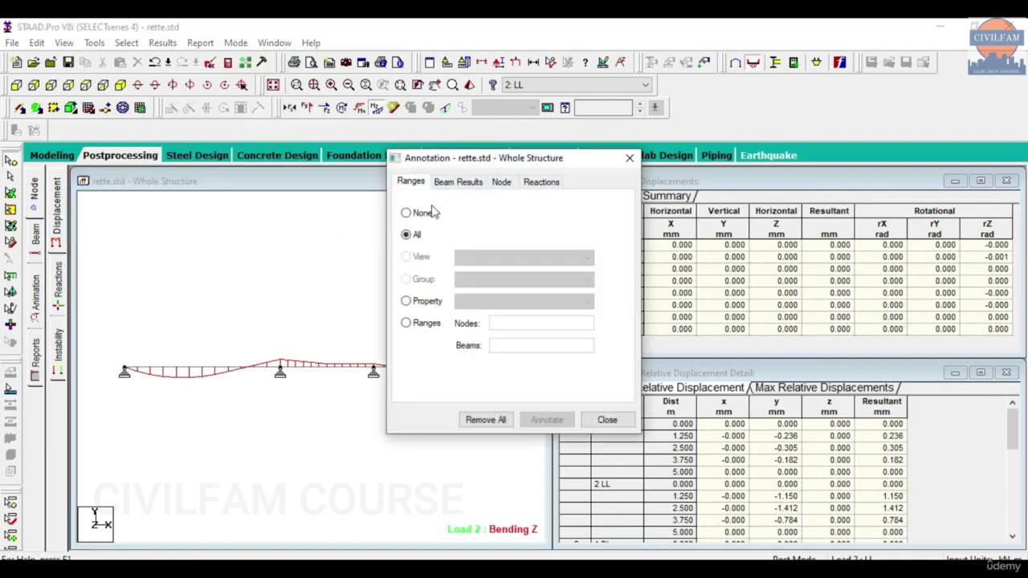
{"action": "left_click", "coordinate": [460, 182]}
{"action": "left_click", "coordinate": [473, 219]}
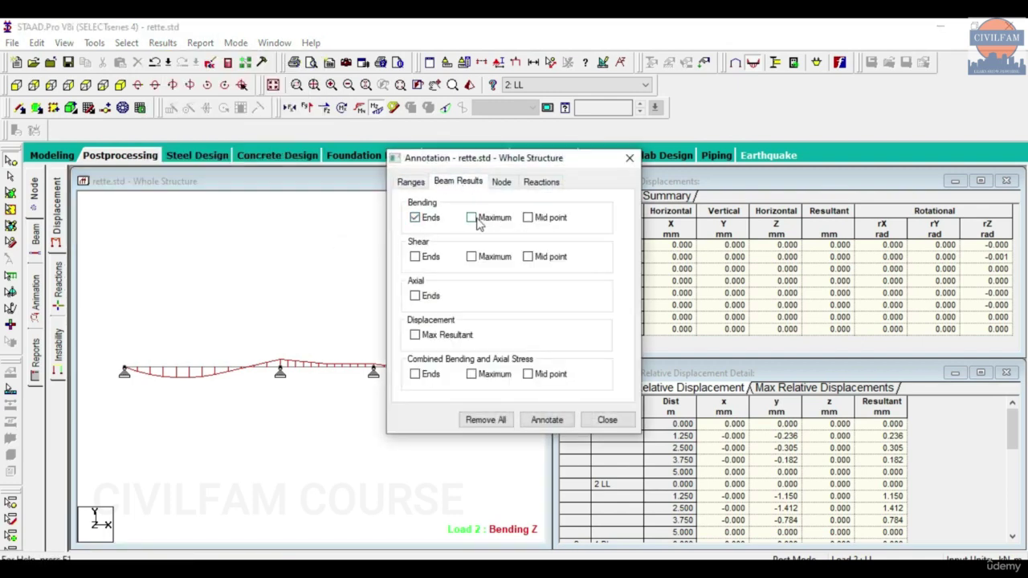
{"action": "left_click", "coordinate": [530, 218]}
{"action": "left_click", "coordinate": [544, 421]}
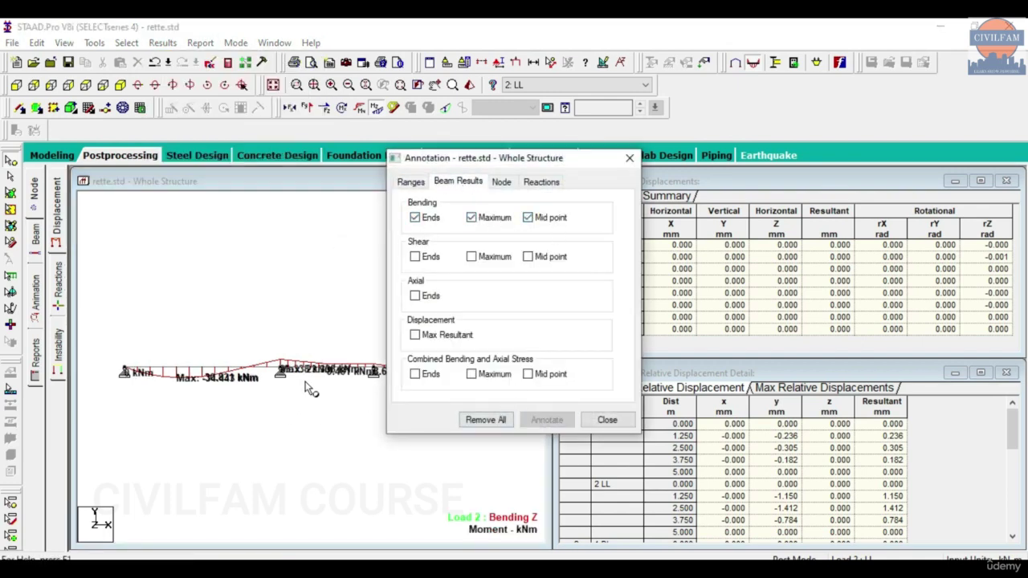
Remove the end and mid-point bending values so only the maximum moments are annotated
{"action": "left_click", "coordinate": [535, 223]}
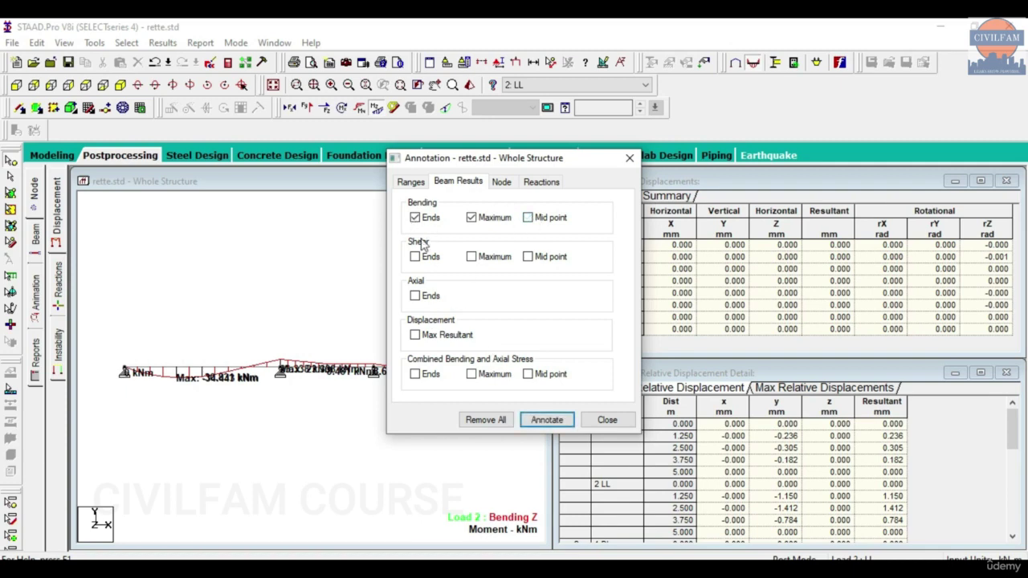
{"action": "left_click", "coordinate": [433, 221]}
{"action": "left_click", "coordinate": [546, 419]}
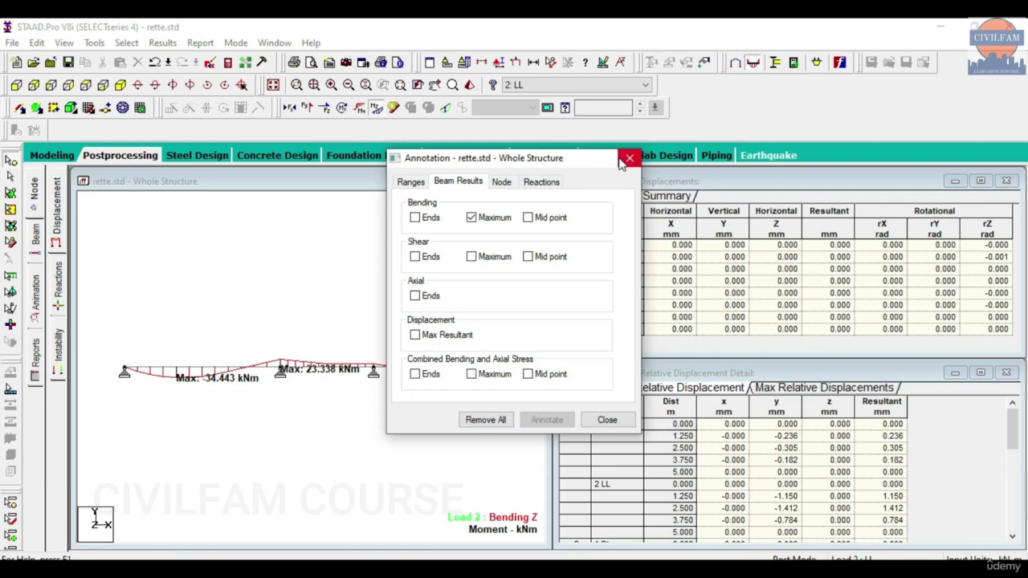
Replace the Bending Z diagram with the Shear Y diagram and annotate only the maximum shear values
{"action": "left_click", "coordinate": [306, 108]}
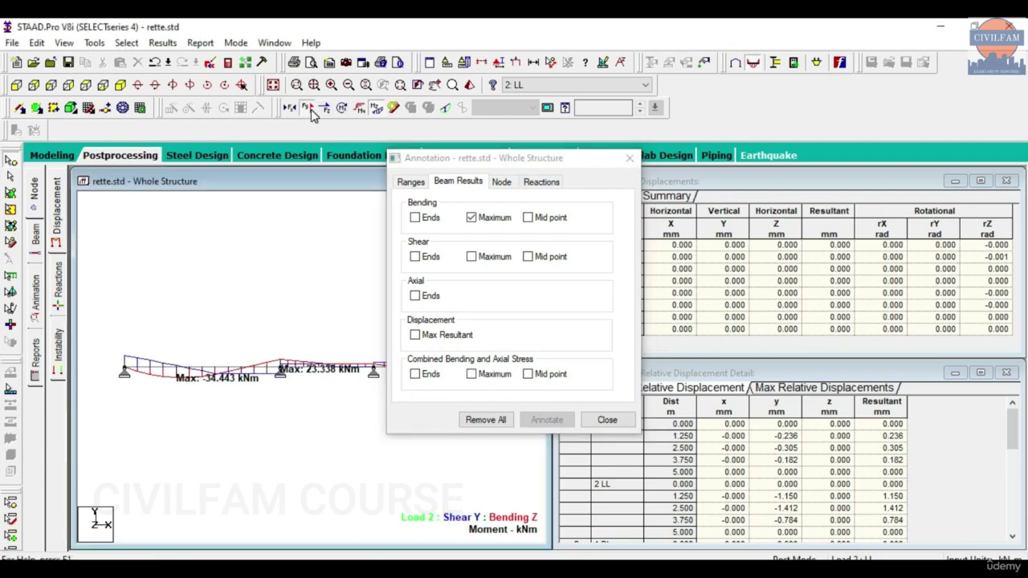
{"action": "left_click", "coordinate": [371, 108]}
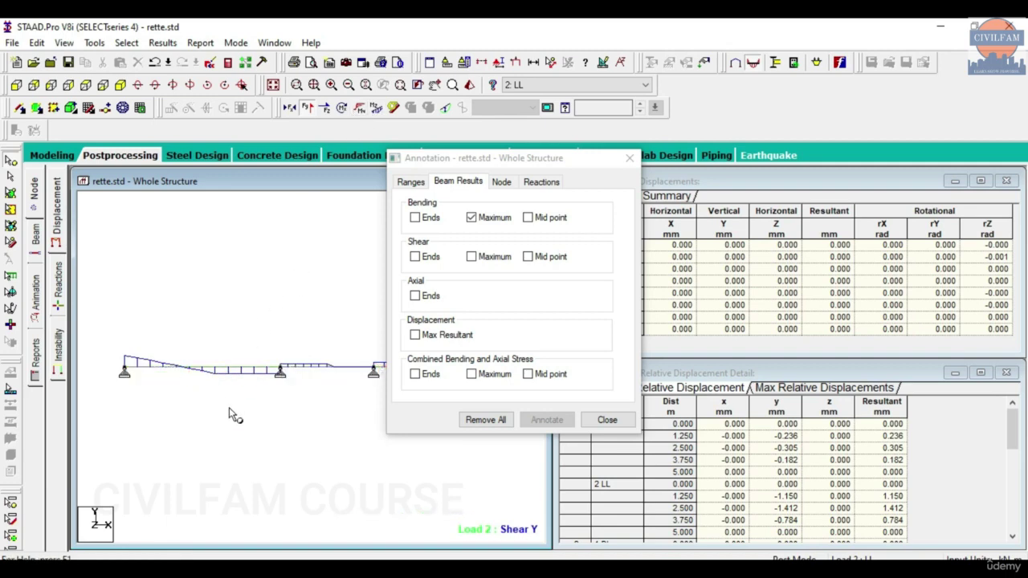
{"action": "left_click", "coordinate": [472, 217]}
{"action": "left_click", "coordinate": [471, 217]}
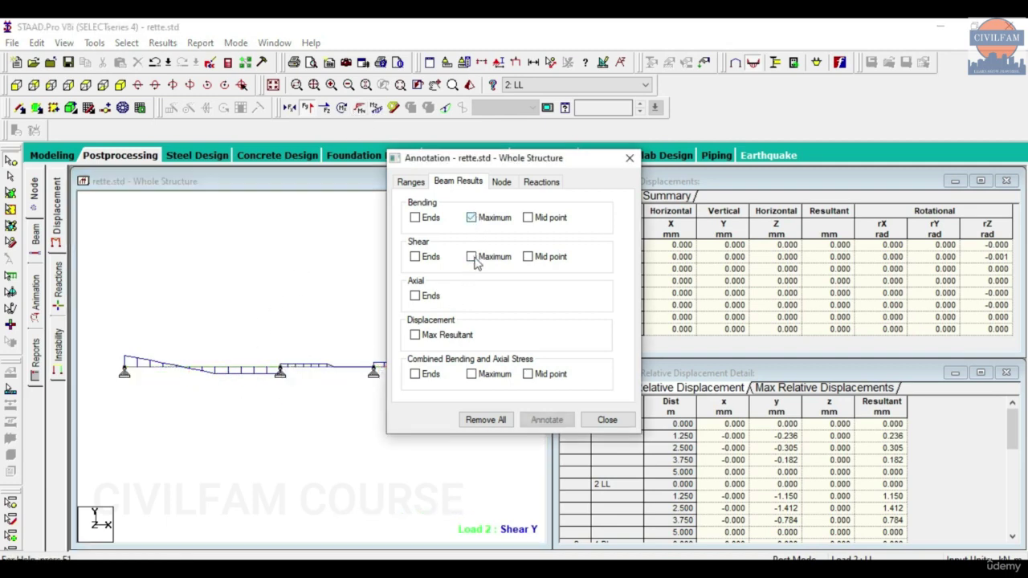
{"action": "left_click", "coordinate": [472, 257]}
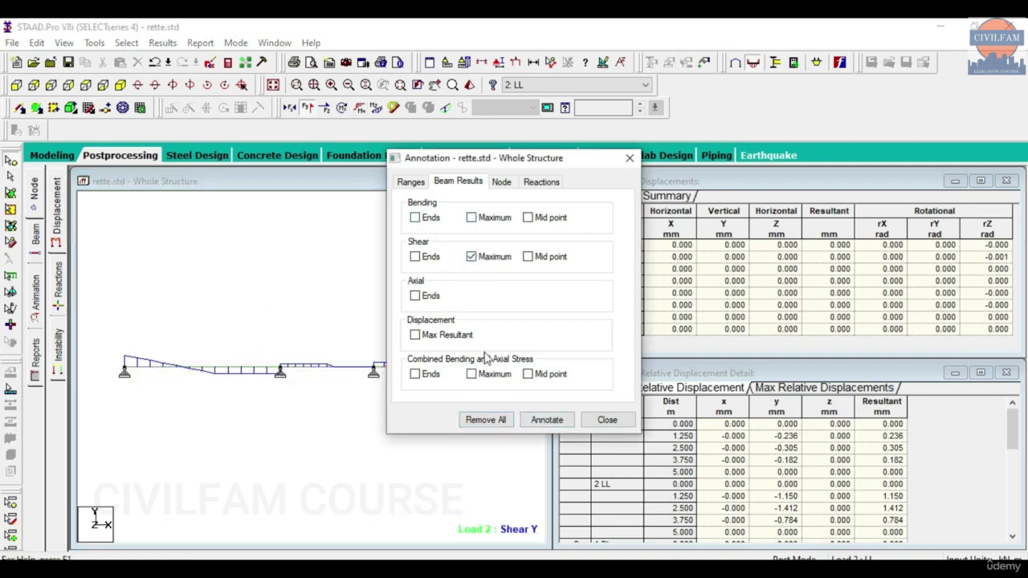
{"action": "left_click", "coordinate": [544, 419]}
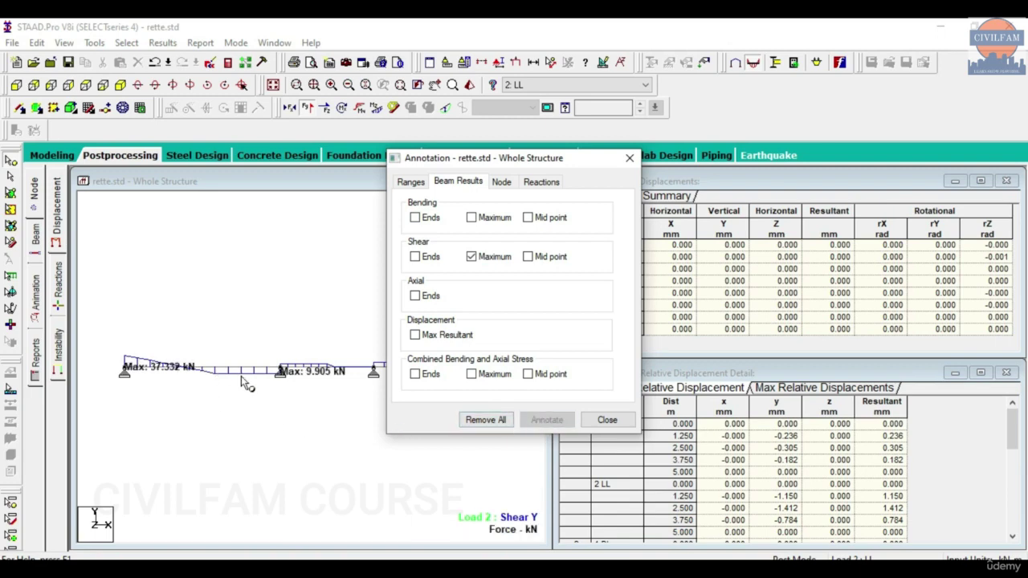
Add the end and mid-point shear values to the annotation and enlarge the plotted scale of the shear diagram
{"action": "left_click_drag", "start_coordinate": [496, 158], "coordinate": [712, 175]}
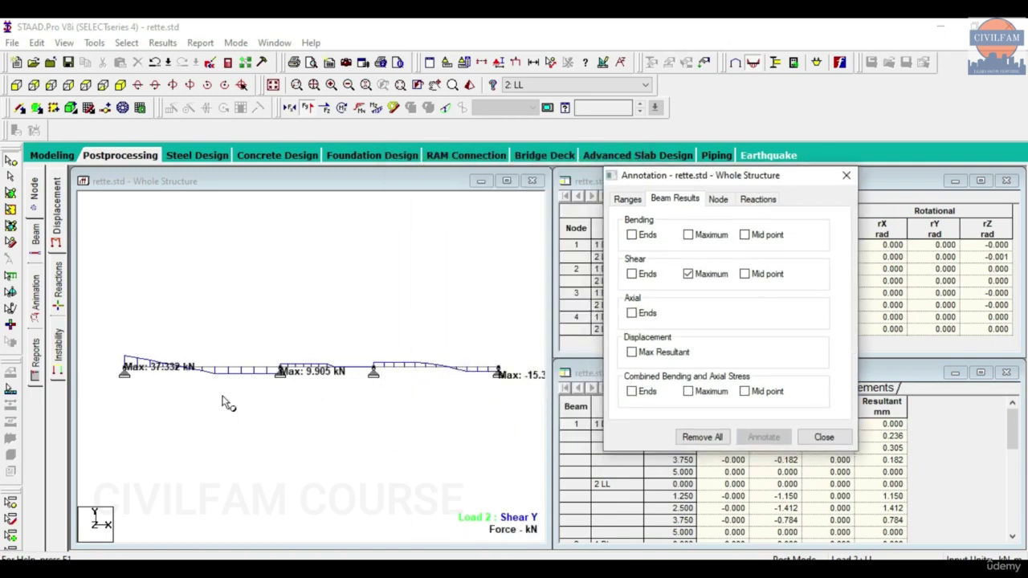
{"action": "left_click", "coordinate": [632, 274]}
{"action": "left_click", "coordinate": [761, 275]}
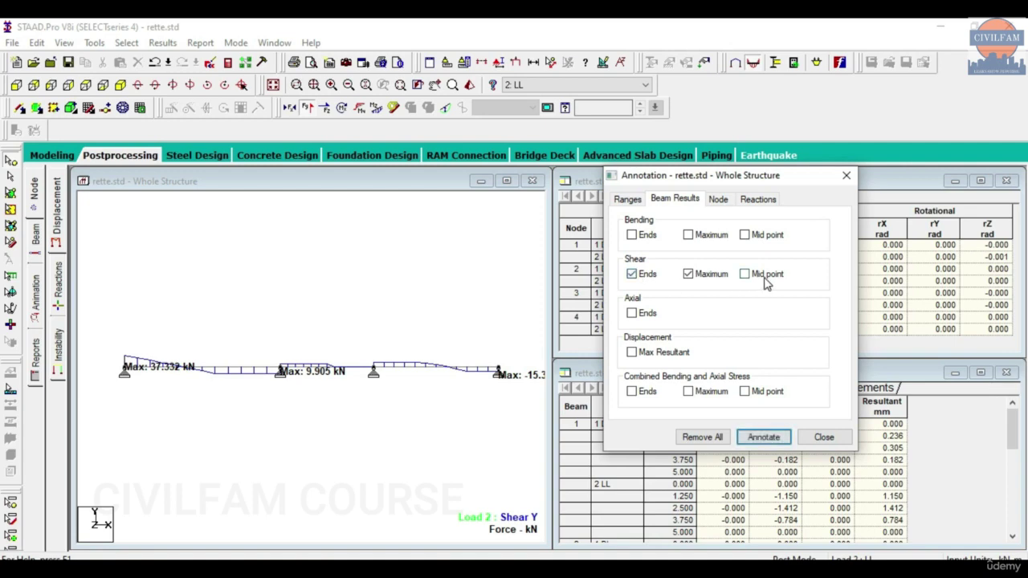
{"action": "left_click", "coordinate": [761, 438]}
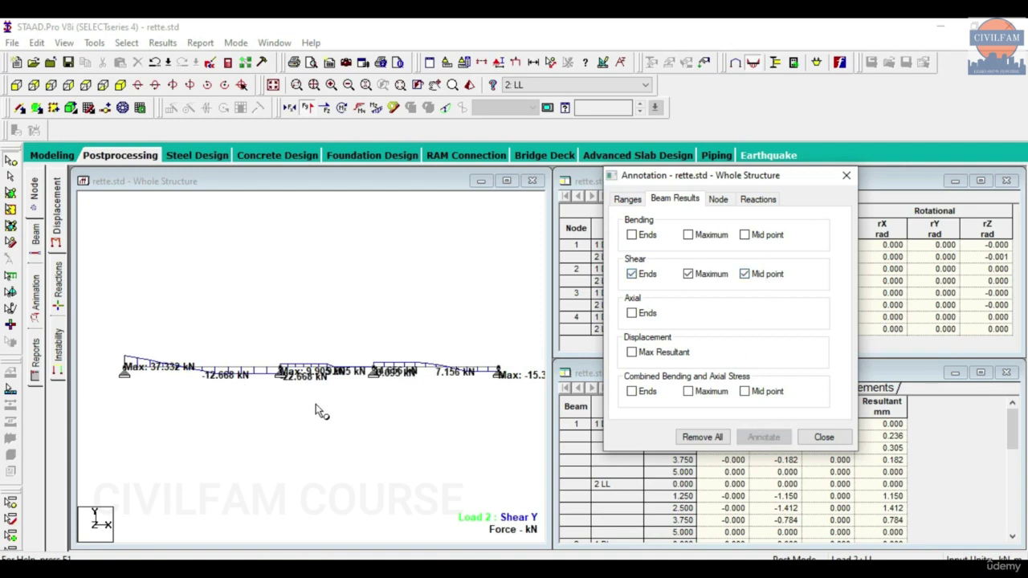
{"action": "scroll", "coordinate": [310, 411], "scroll_direction": "up", "scroll_amount": 2}
{"action": "scroll", "coordinate": [309, 411], "scroll_direction": "down", "scroll_amount": 3}
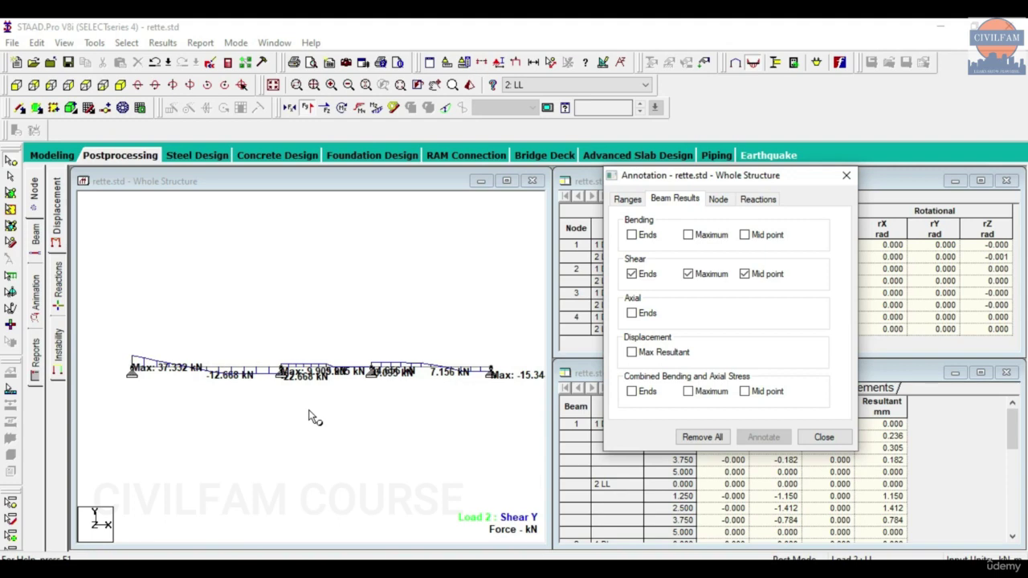
{"action": "scroll", "coordinate": [309, 411], "scroll_direction": "up", "scroll_amount": 10, "text": "ctrl"}
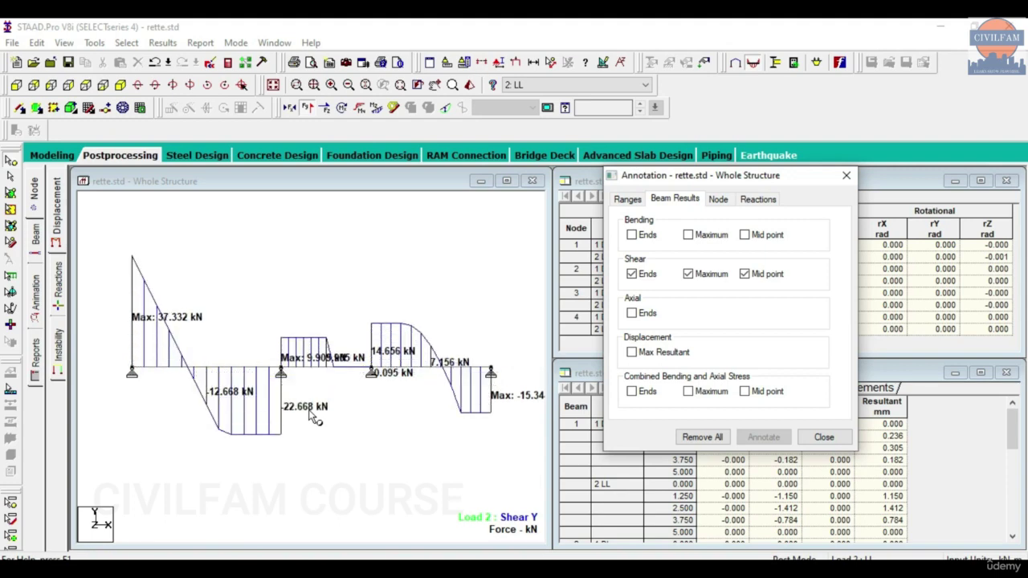
{"action": "scroll", "coordinate": [309, 411], "scroll_direction": "up", "scroll_amount": 2, "text": "ctrl"}
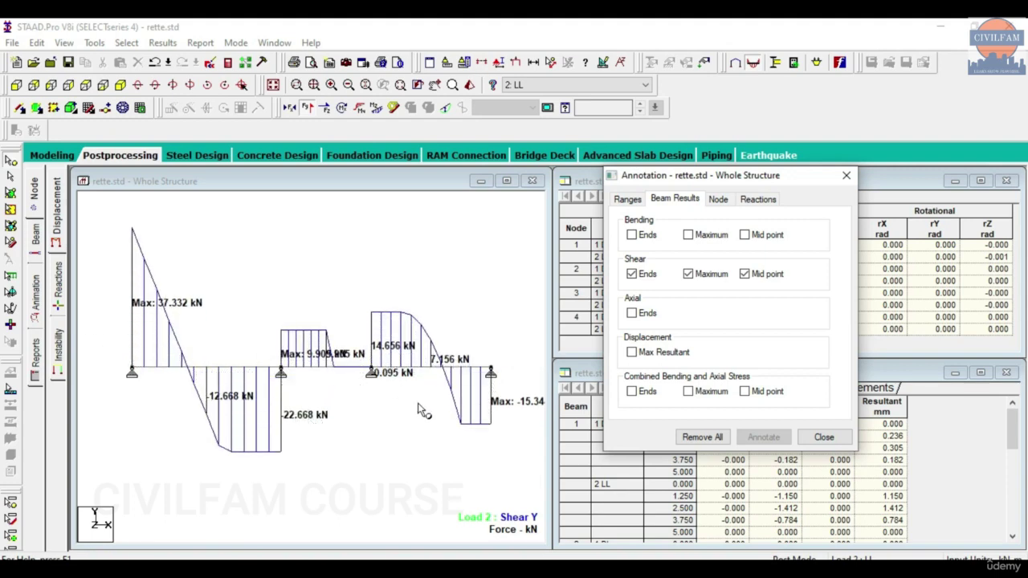
Switch the Shear Y diagram back to Bending Z and annotate the maximum bending moments
{"action": "left_click", "coordinate": [360, 112]}
{"action": "left_click", "coordinate": [309, 110]}
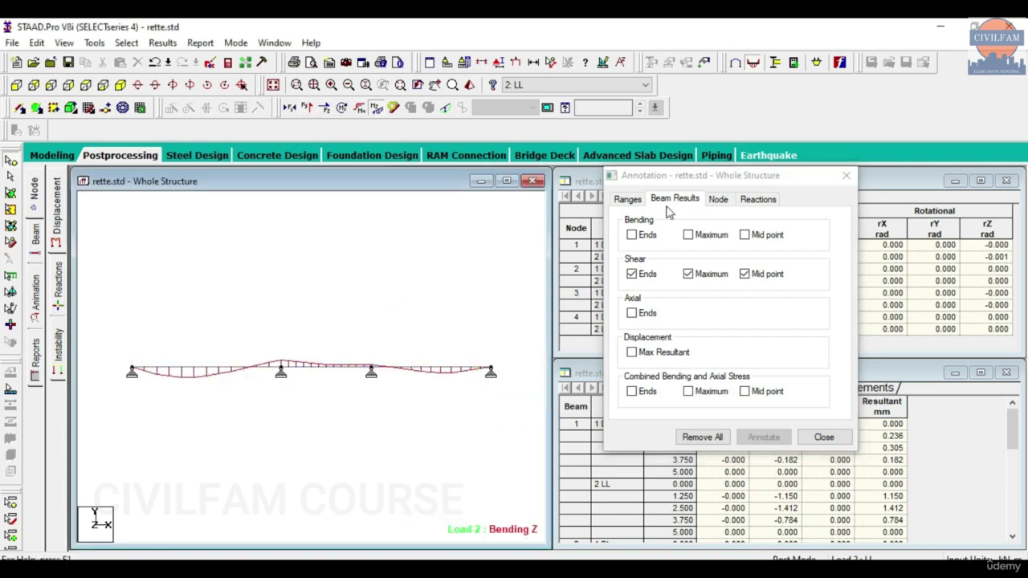
{"action": "left_click", "coordinate": [704, 238]}
{"action": "left_click", "coordinate": [759, 437]}
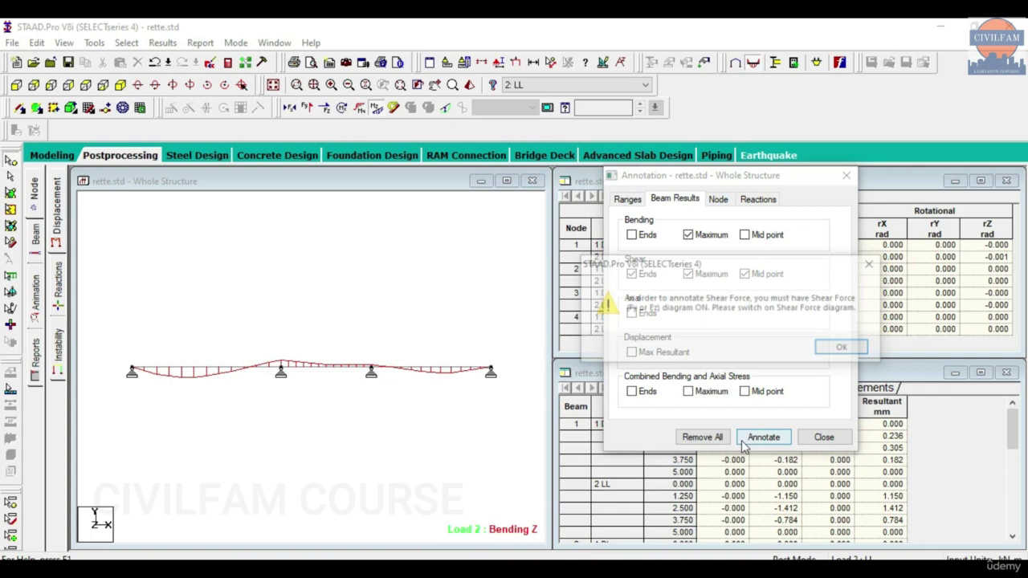
{"action": "left_click", "coordinate": [843, 346]}
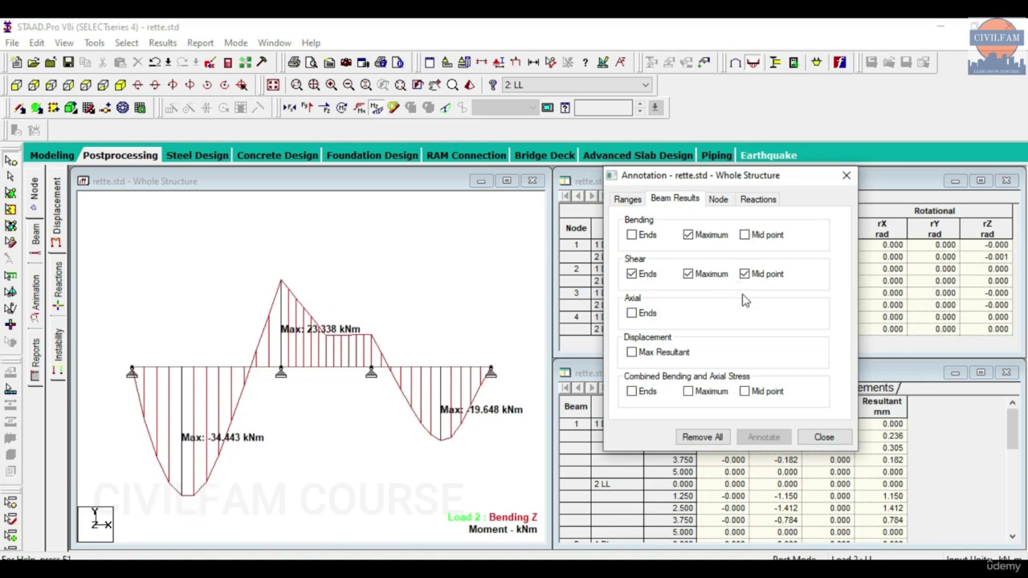
Close the annotation settings and return to the General page of the modeling mode
{"action": "left_click", "coordinate": [820, 441]}
{"action": "left_click", "coordinate": [66, 158]}
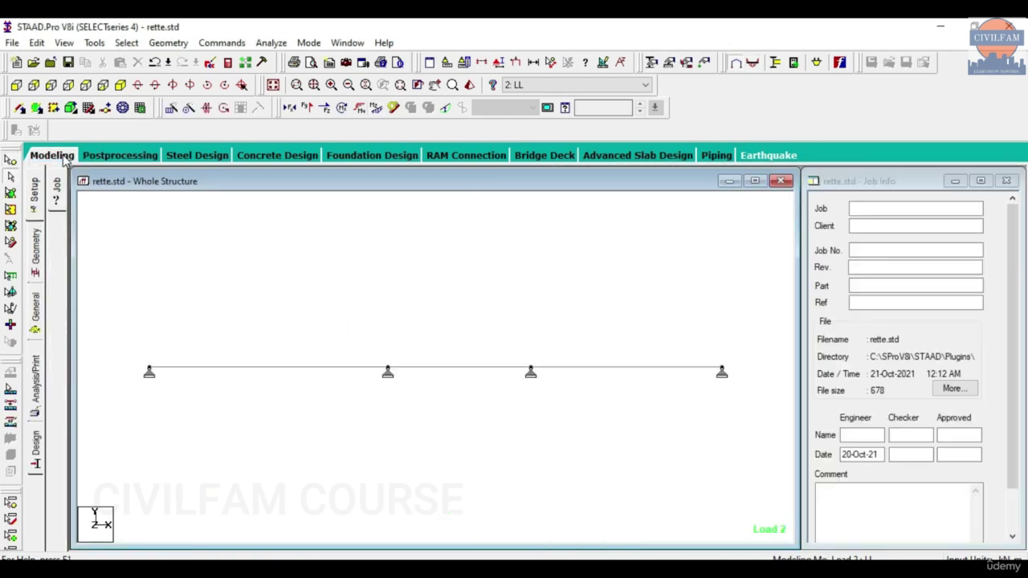
{"action": "left_click", "coordinate": [36, 309]}
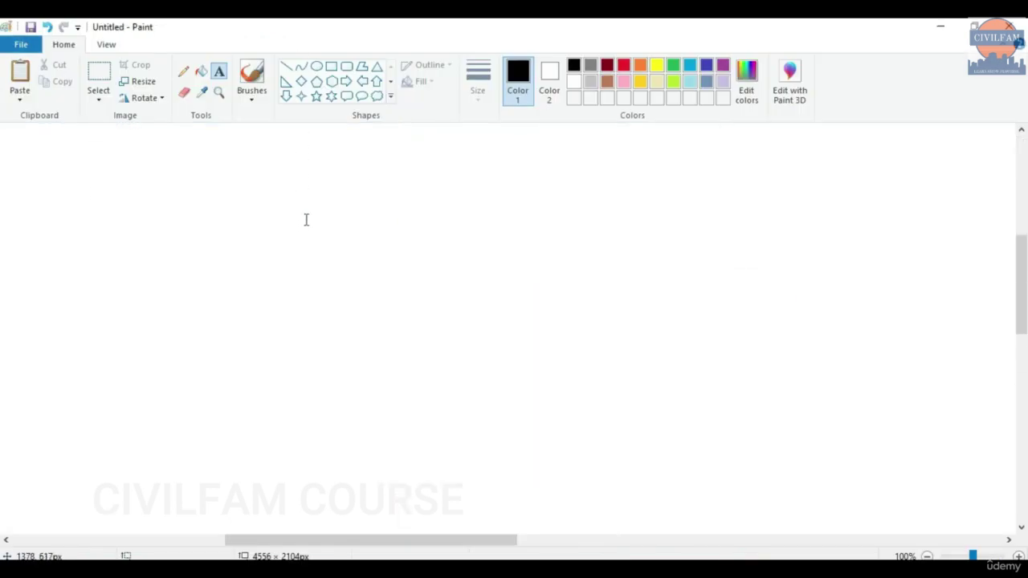
Switch to Paint and draw a black horizontal beam line below the d2 sketch, with a small triangular support under each end
{"action": "scroll", "coordinate": [306, 220], "scroll_direction": "up", "scroll_amount": 1}
{"action": "left_click", "coordinate": [287, 67]}
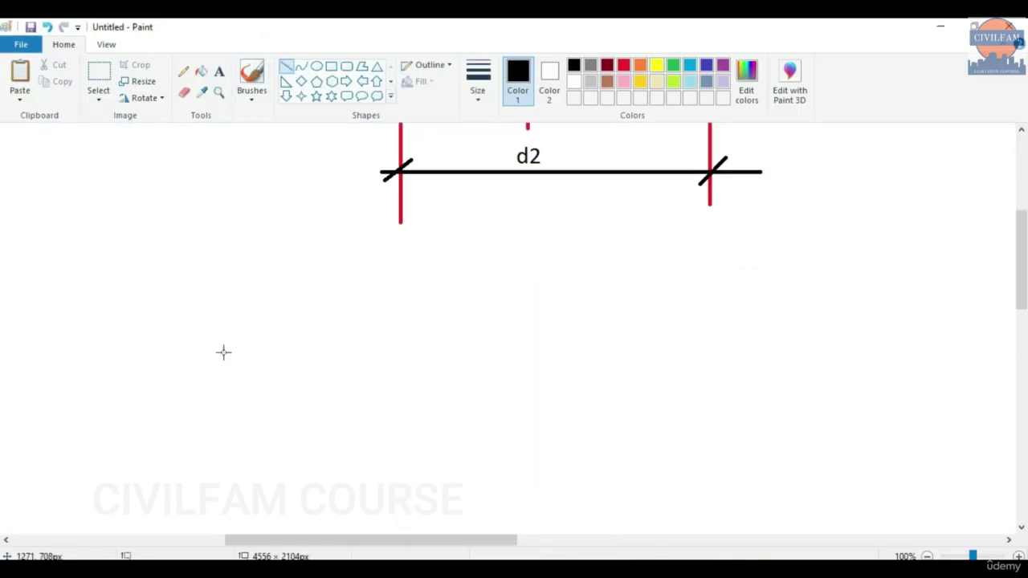
{"action": "left_click_drag", "start_coordinate": [209, 373], "coordinate": [617, 373]}
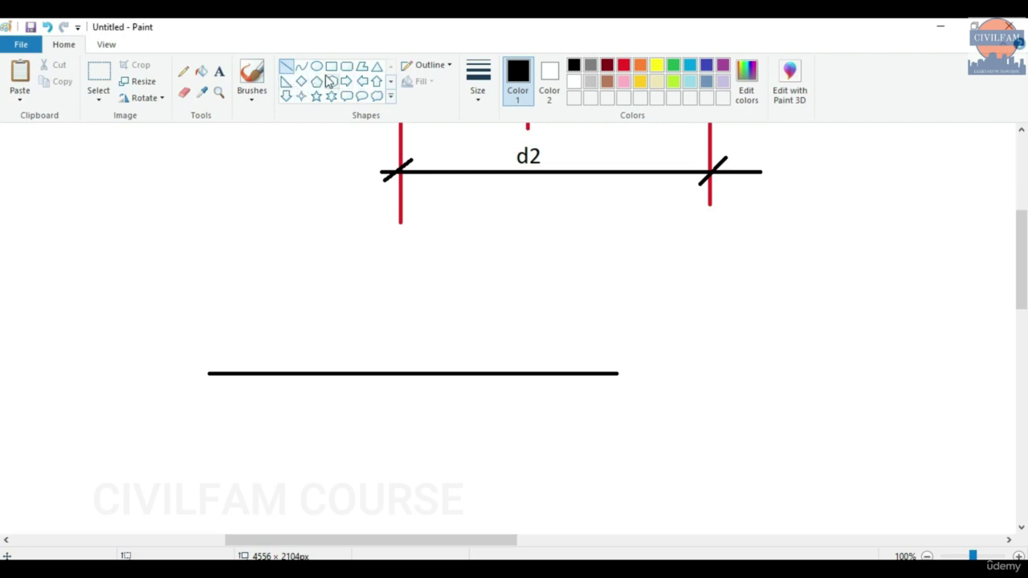
{"action": "left_click", "coordinate": [377, 66]}
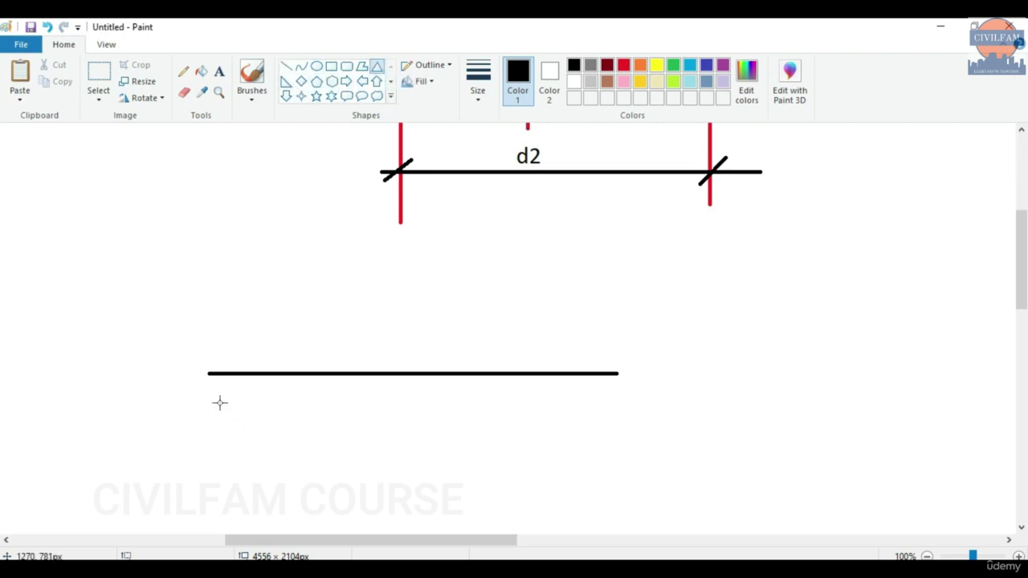
{"action": "left_click_drag", "start_coordinate": [220, 402], "coordinate": [198, 377]}
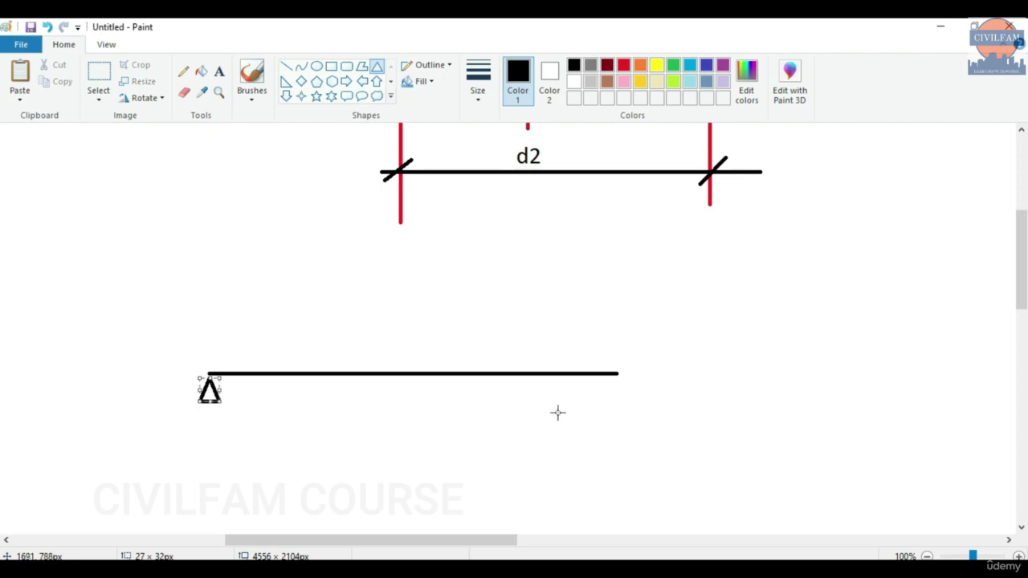
{"action": "left_click_drag", "start_coordinate": [623, 406], "coordinate": [603, 375]}
{"action": "left_click", "coordinate": [673, 327]}
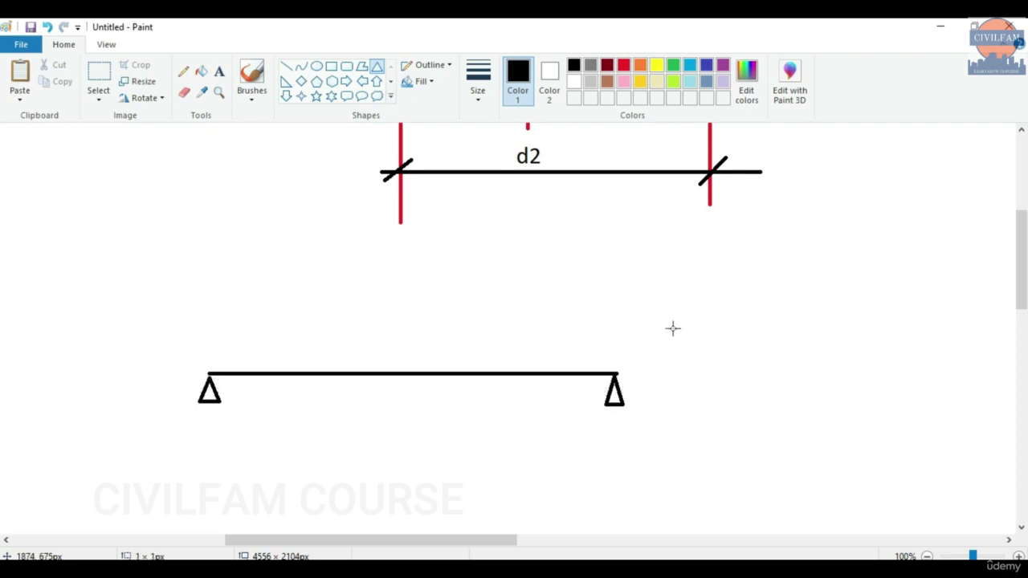
{"action": "left_click", "coordinate": [346, 81]}
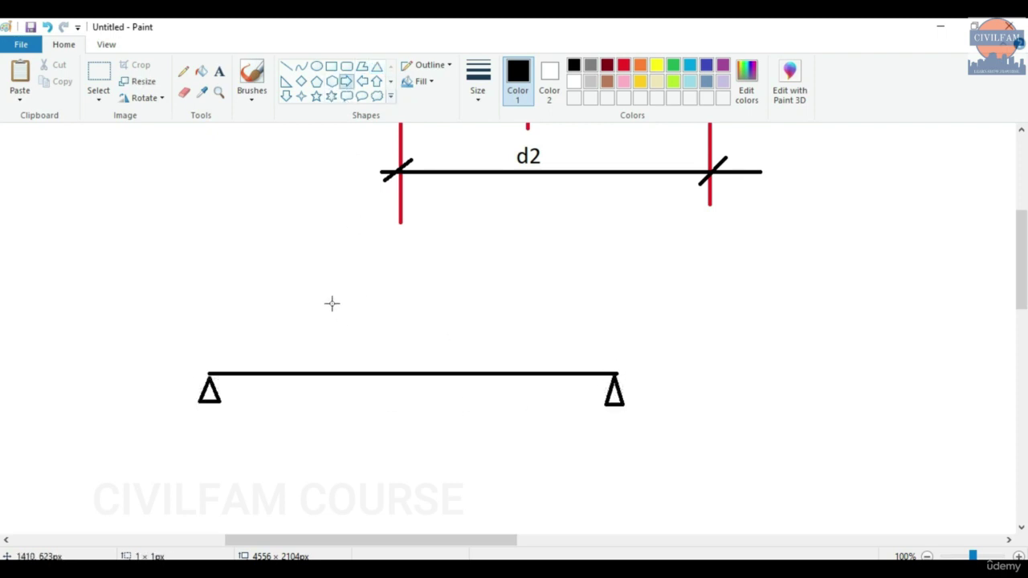
{"action": "left_click_drag", "start_coordinate": [329, 287], "coordinate": [356, 360]}
{"action": "key", "text": "ctrl+z"}
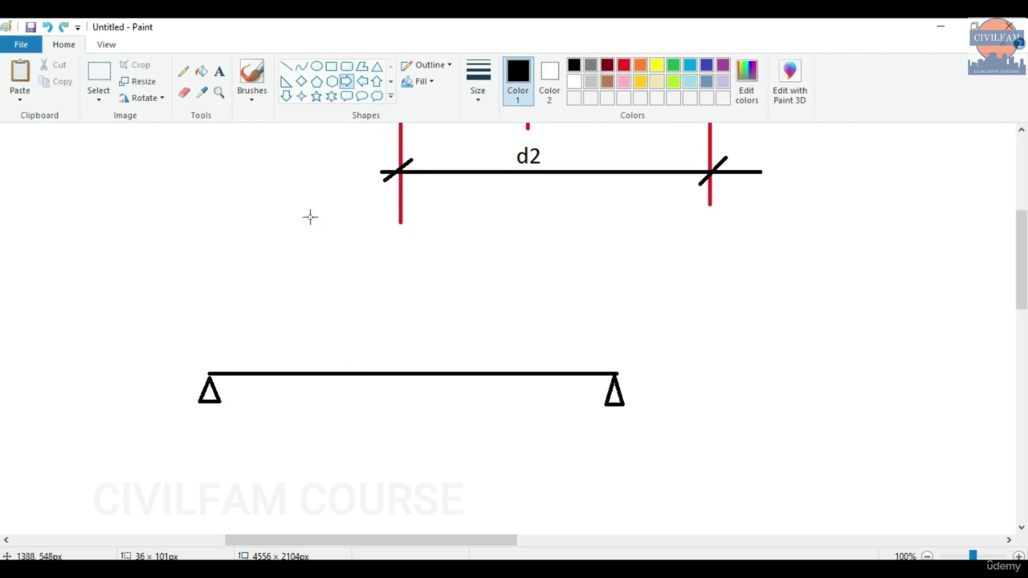
Draw two downward block arrows, about 106 and 111 px tall, pointing onto the beam as point loads
{"action": "left_click", "coordinate": [286, 96]}
{"action": "left_click_drag", "start_coordinate": [334, 287], "coordinate": [350, 372]}
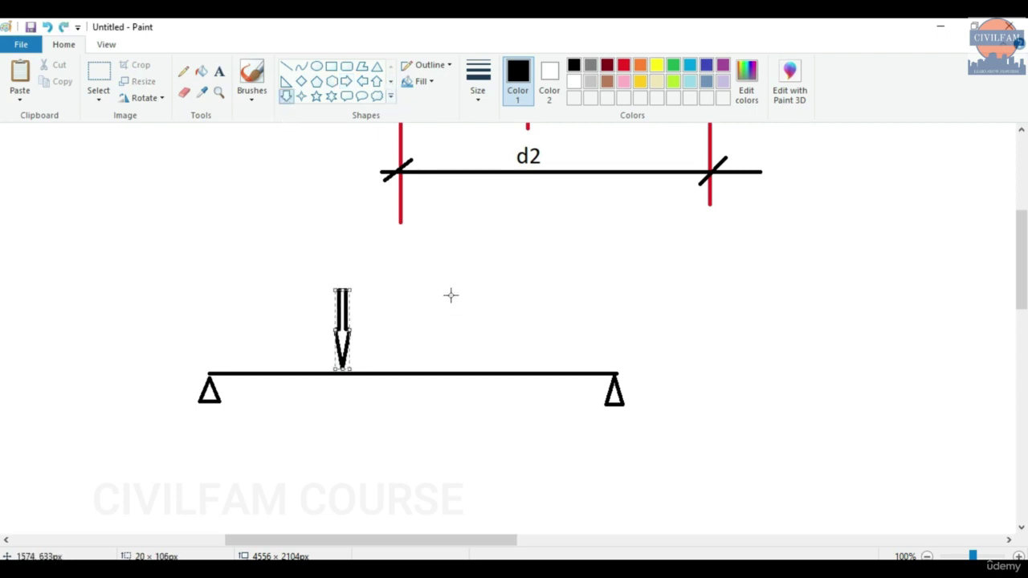
{"action": "left_click_drag", "start_coordinate": [440, 288], "coordinate": [460, 376]}
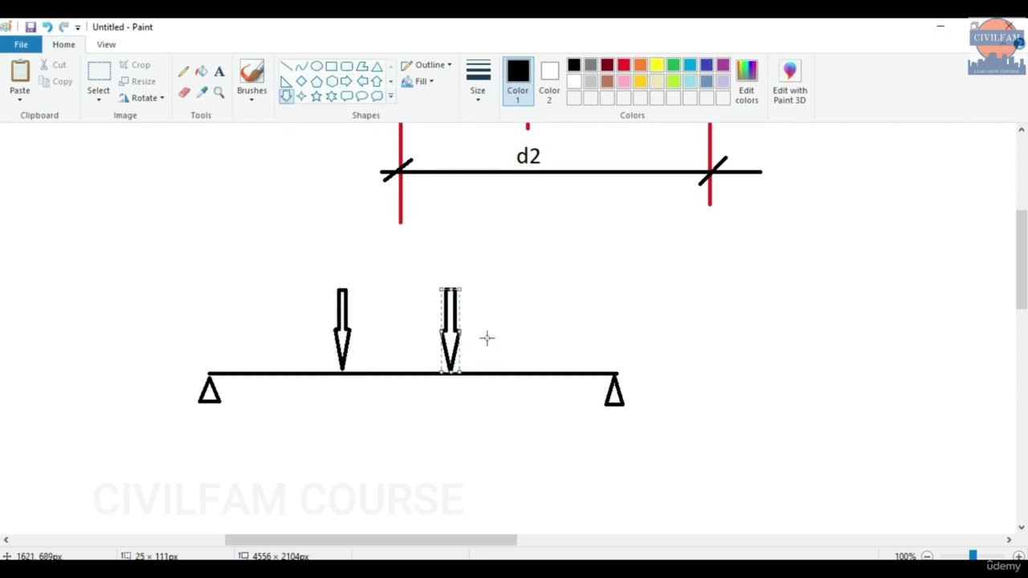
{"action": "left_click", "coordinate": [486, 338]}
Draw red vertical extension lines downward from both ends of the beam, the left one about 146 px long
{"action": "left_click", "coordinate": [285, 66]}
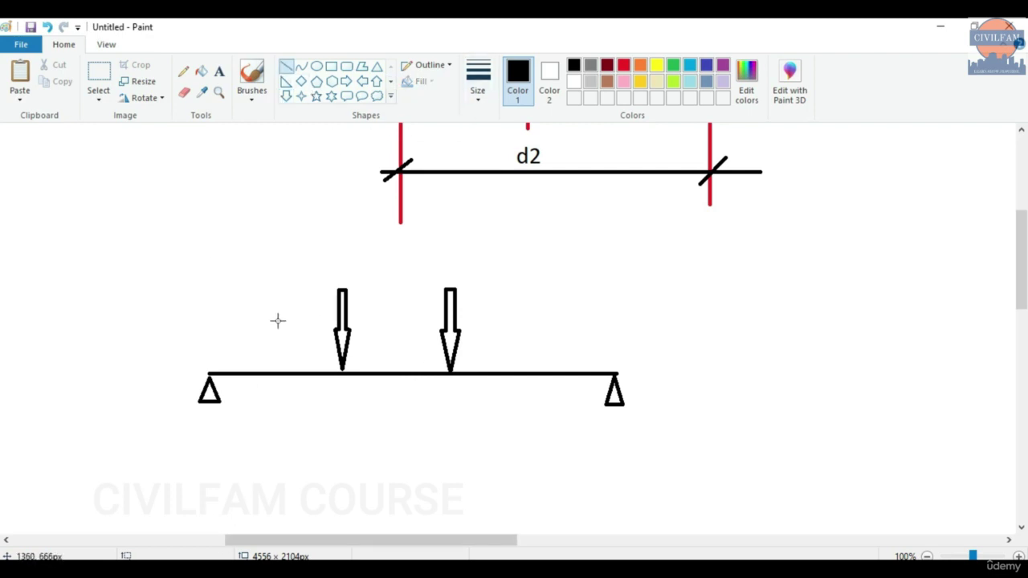
{"action": "left_click", "coordinate": [623, 66]}
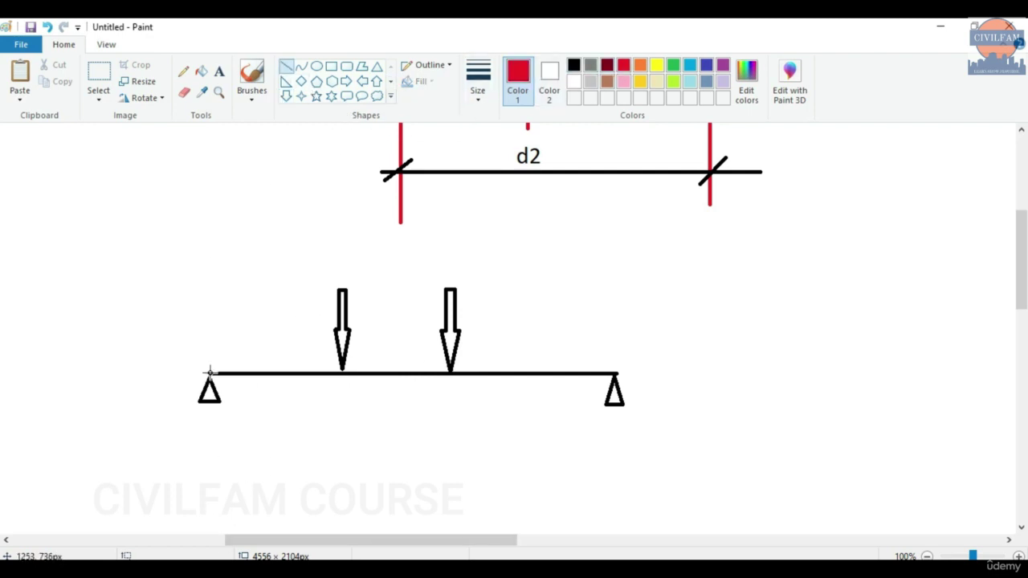
{"action": "left_click_drag", "start_coordinate": [209, 372], "coordinate": [210, 481]}
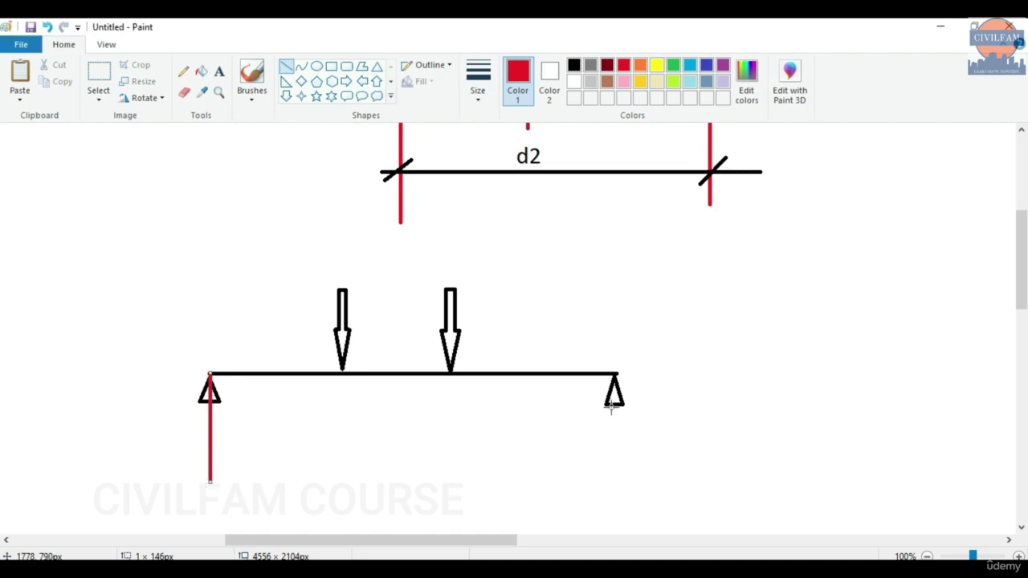
{"action": "left_click_drag", "start_coordinate": [613, 372], "coordinate": [614, 476]}
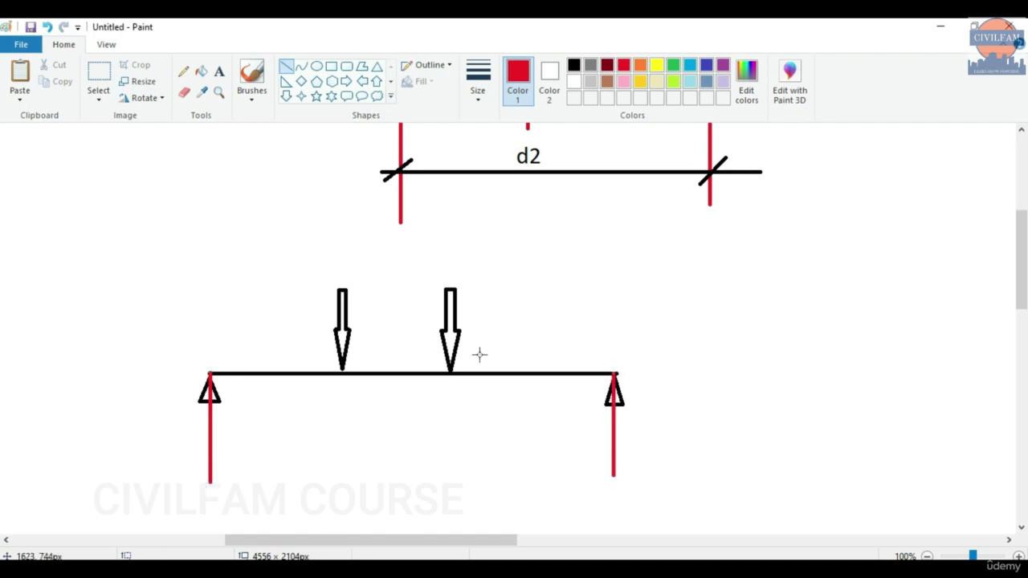
Draw a black dimension line across the full span below the supports, with slanted ticks at both extension lines
{"action": "left_click", "coordinate": [574, 67]}
{"action": "mouse_move", "coordinate": [192, 455]}
{"action": "left_mouse_down"}
{"action": "mouse_move", "coordinate": [630, 455]}
{"action": "mouse_move", "coordinate": [623, 447]}
{"action": "mouse_move", "coordinate": [605, 469]}
{"action": "left_mouse_up"}
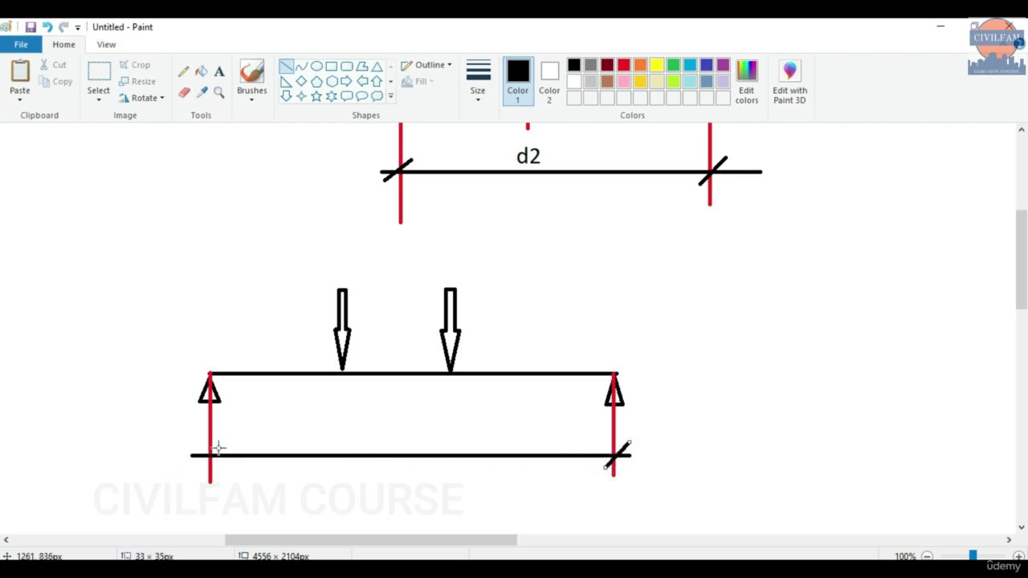
{"action": "left_click_drag", "start_coordinate": [219, 441], "coordinate": [196, 474]}
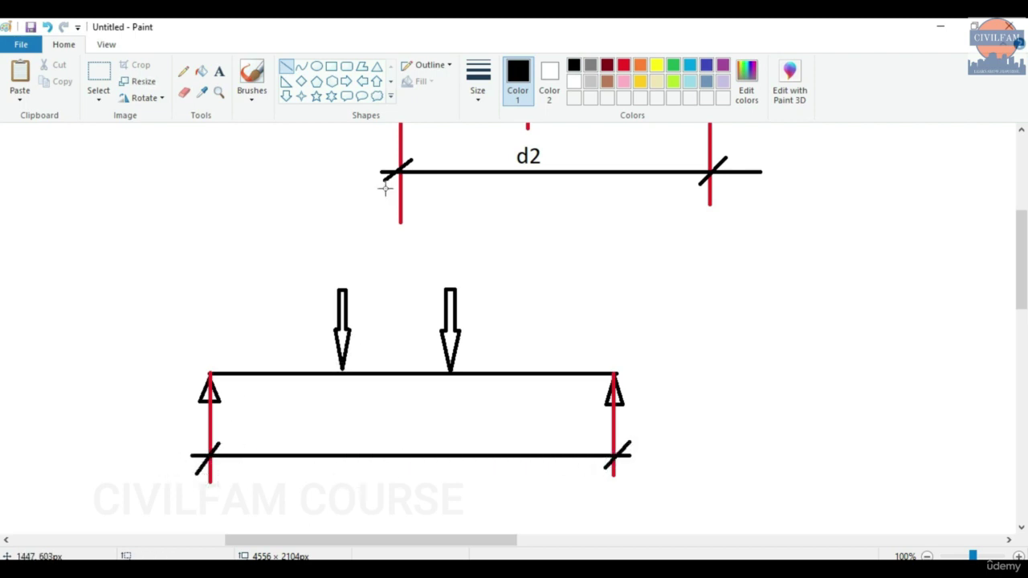
Draw short red extension lines, about 60 and 65 px long, below the two load arrows
{"action": "left_click", "coordinate": [623, 65]}
{"action": "left_click_drag", "start_coordinate": [342, 374], "coordinate": [341, 418]}
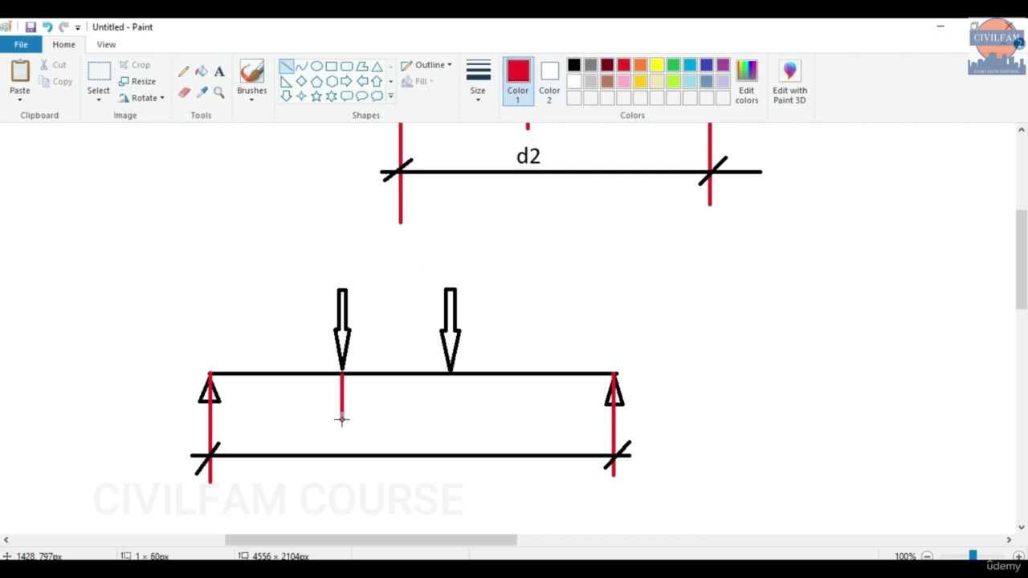
{"action": "left_click_drag", "start_coordinate": [450, 371], "coordinate": [452, 431]}
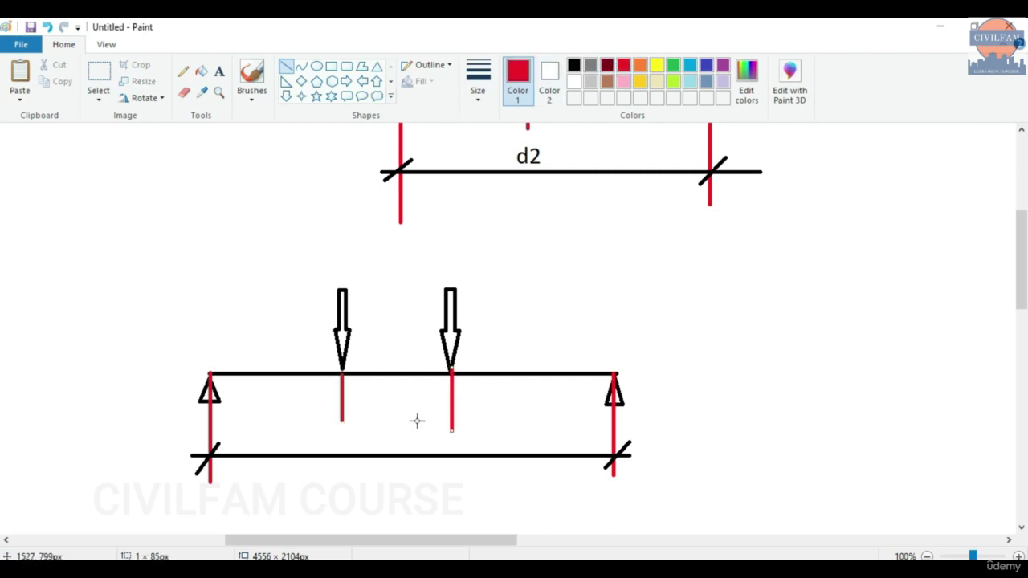
{"action": "key", "text": "ctrl+z"}
{"action": "left_click_drag", "start_coordinate": [451, 371], "coordinate": [447, 421]}
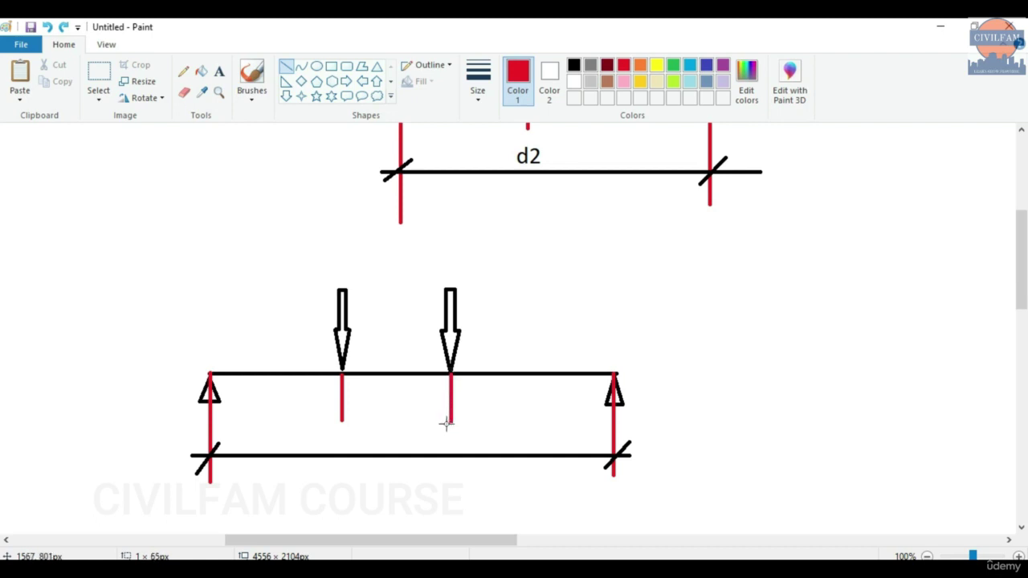
Draw a black dimension line between the two load positions, with slanted ticks at both extension lines
{"action": "left_click", "coordinate": [573, 65]}
{"action": "mouse_move", "coordinate": [318, 400]}
{"action": "left_mouse_down"}
{"action": "mouse_move", "coordinate": [490, 401]}
{"action": "mouse_move", "coordinate": [432, 411]}
{"action": "left_mouse_up"}
{"action": "left_click_drag", "start_coordinate": [354, 392], "coordinate": [328, 411]}
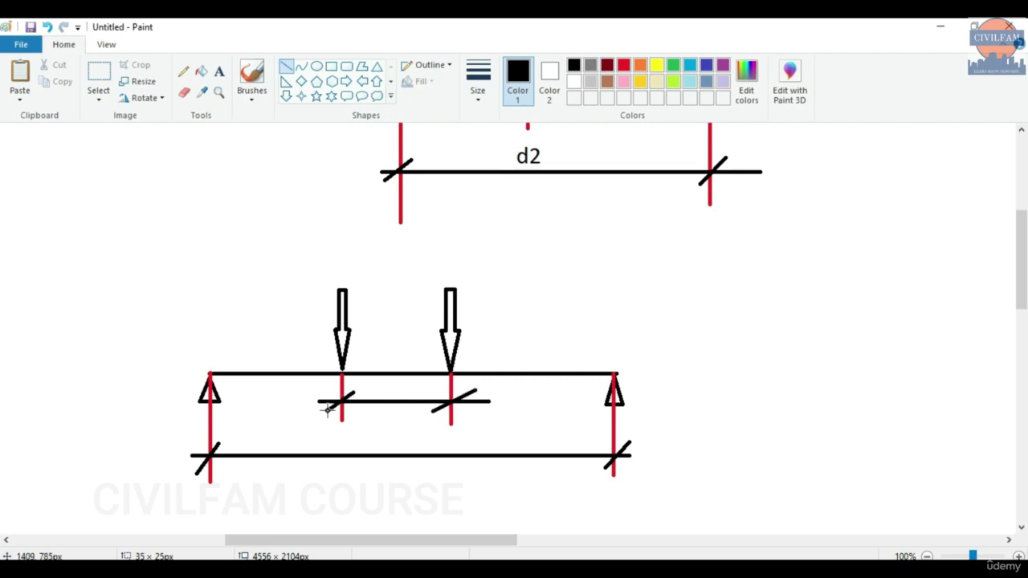
Place an 8m text label below the full-span dimension line and undo it
{"action": "left_click", "coordinate": [219, 71]}
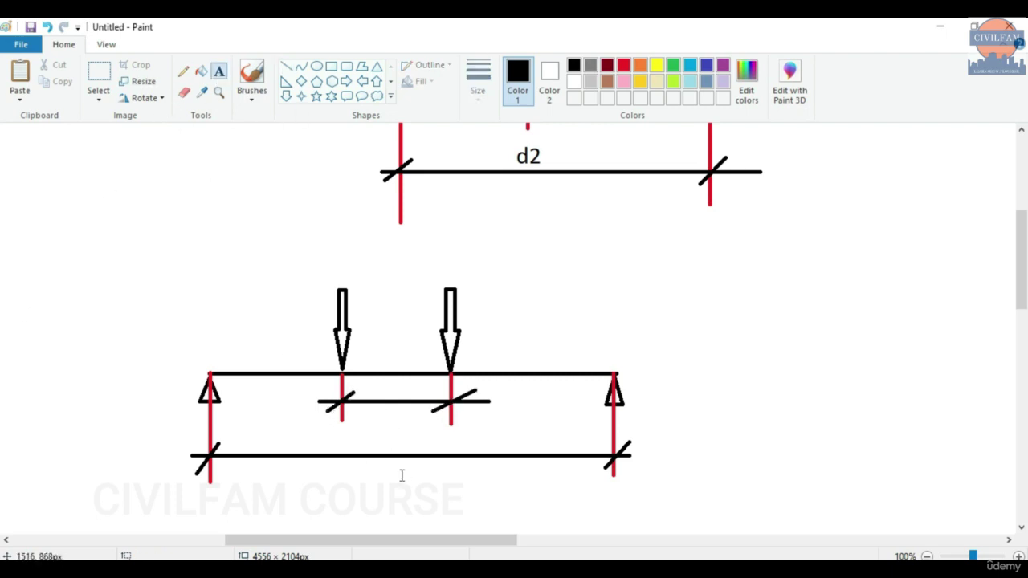
{"action": "left_click", "coordinate": [394, 475]}
{"action": "type", "text": "8"}
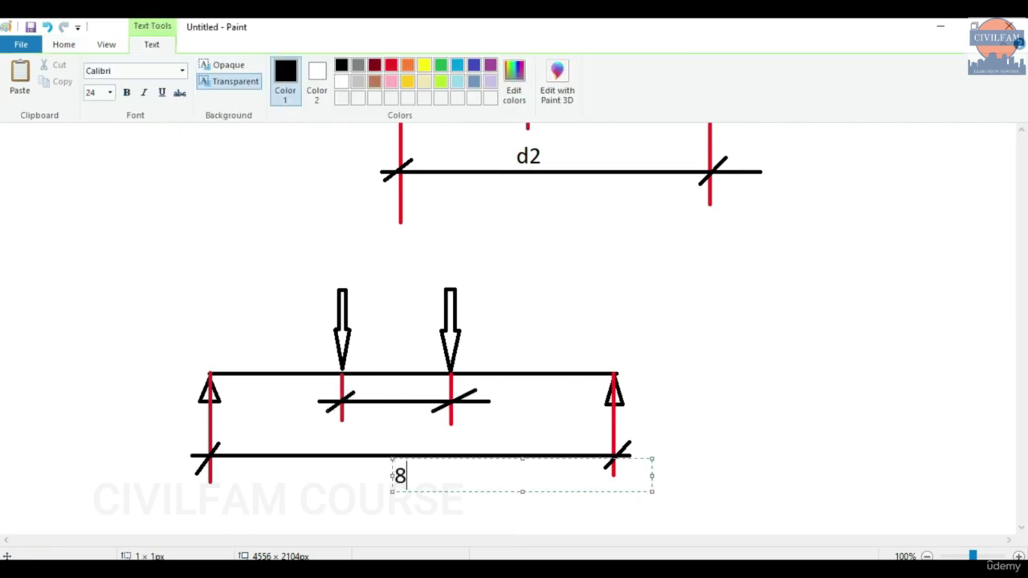
{"action": "type", "text": "m"}
{"action": "left_click", "coordinate": [258, 466]}
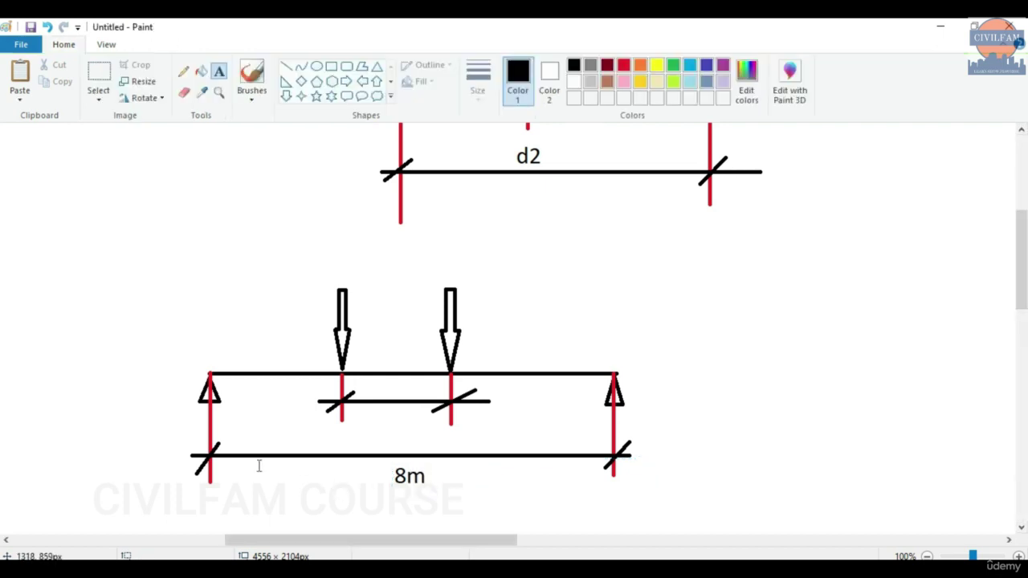
{"action": "key", "text": "ctrl+z"}
Label the full-span dimension line of the beam 6m
{"action": "left_click", "coordinate": [385, 477]}
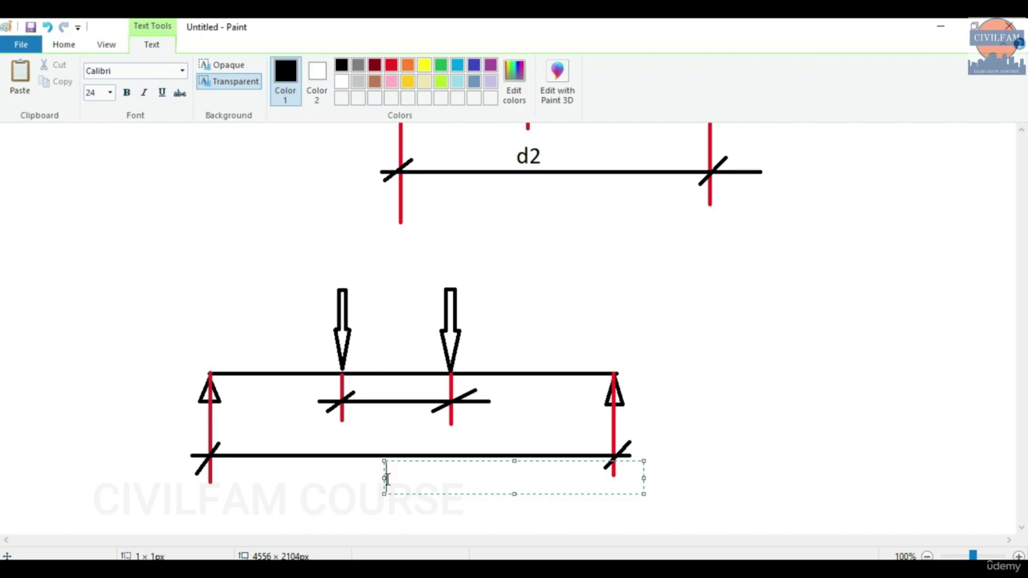
{"action": "type", "text": "6m"}
{"action": "left_click", "coordinate": [308, 499]}
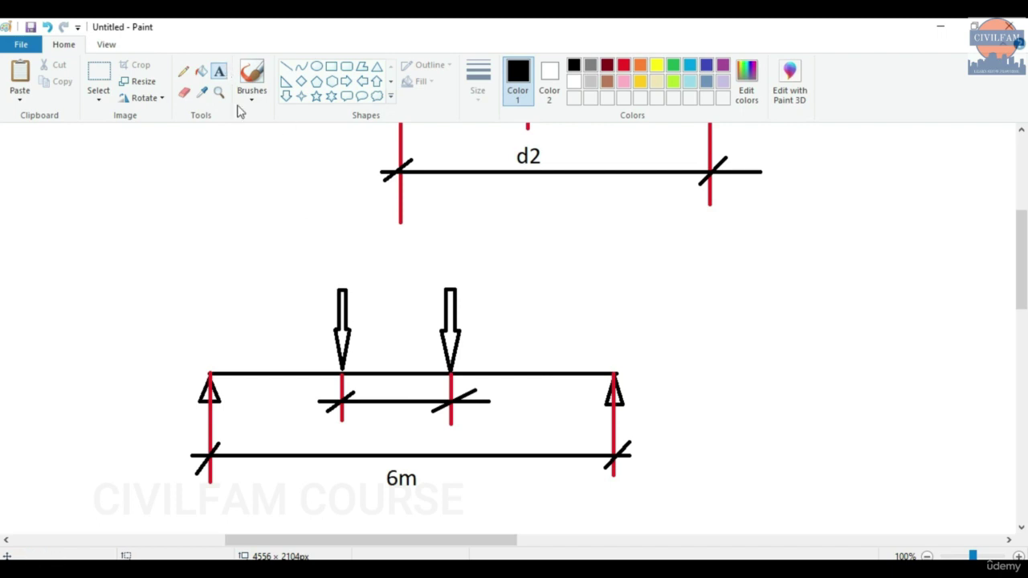
Add the text 2m below the dimension line between the two load arrows
{"action": "left_click", "coordinate": [377, 404]}
{"action": "type", "text": "2"}
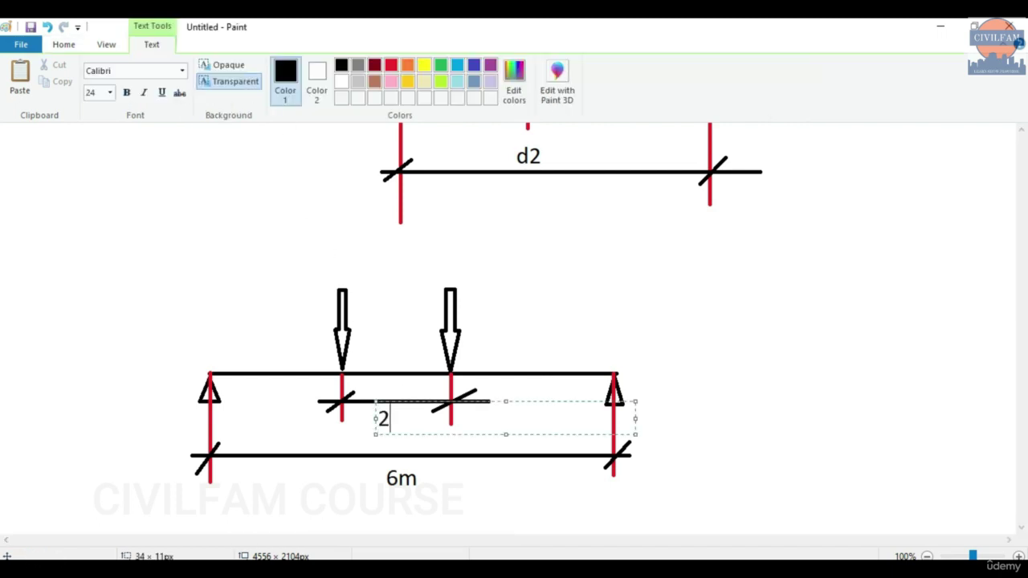
{"action": "type", "text": "m"}
{"action": "left_click", "coordinate": [610, 283]}
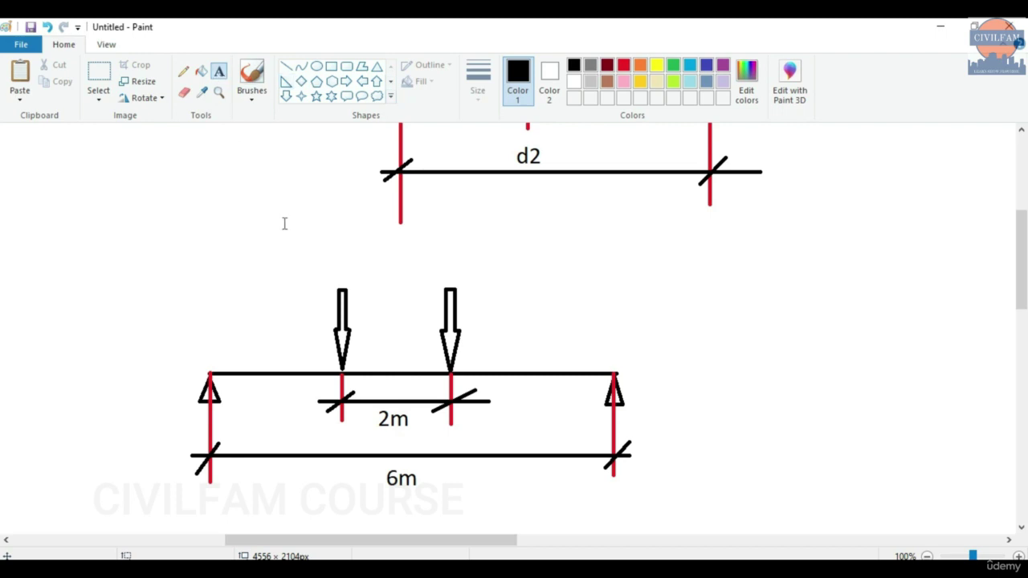
Label the left load arrow -10kN, placing the text just above it
{"action": "left_click", "coordinate": [317, 249]}
{"action": "type", "text": "-10"}
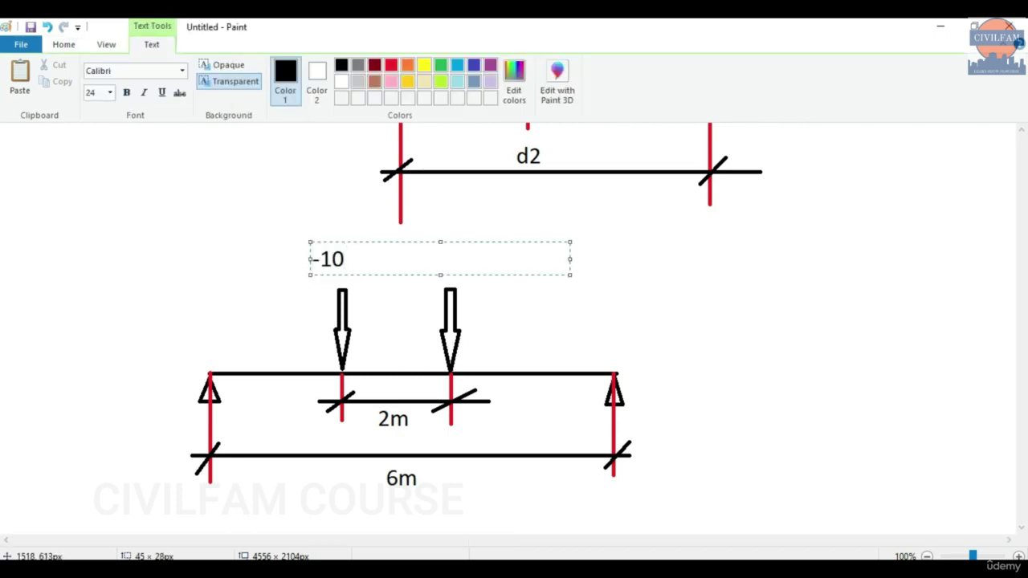
{"action": "type", "text": "Kn"}
{"action": "key", "text": "BackSpace"}
{"action": "key", "text": "BackSpace"}
{"action": "type", "text": "kN"}
{"action": "left_click", "coordinate": [537, 302]}
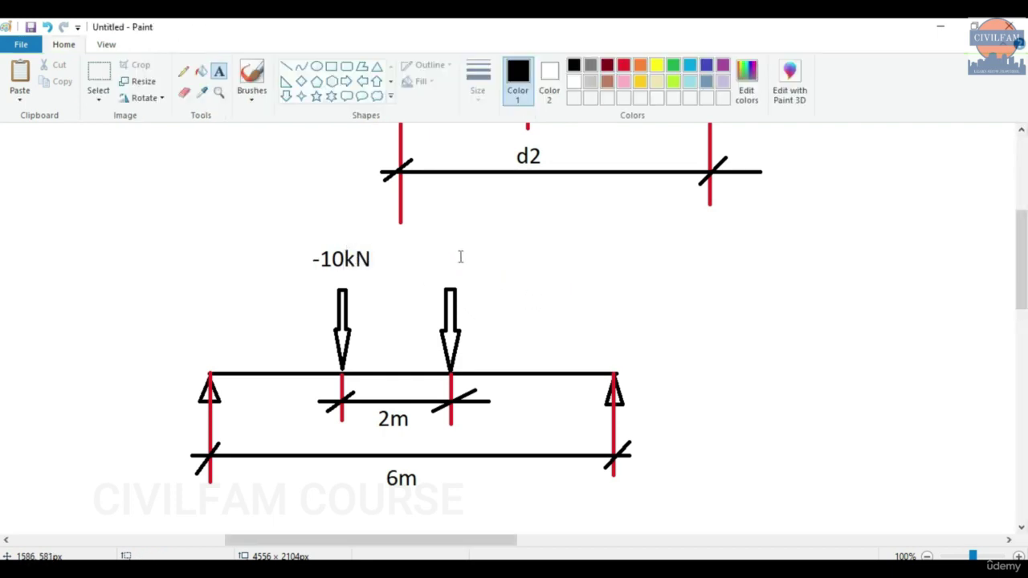
Place a -20kN text label above the right load arrow and undo it
{"action": "left_click_drag", "start_coordinate": [446, 247], "coordinate": [480, 271]}
{"action": "type", "text": "-10"}
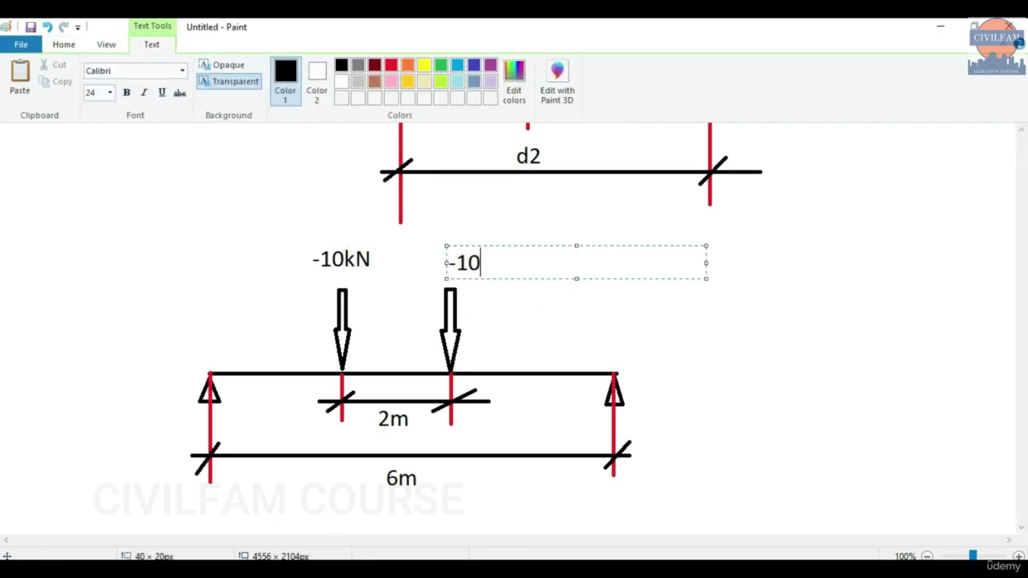
{"action": "type", "text": "kN"}
{"action": "key", "text": "shift+Left"}
{"action": "key", "text": "Left"}
{"action": "key", "text": "BackSpace"}
{"action": "type", "text": "2"}
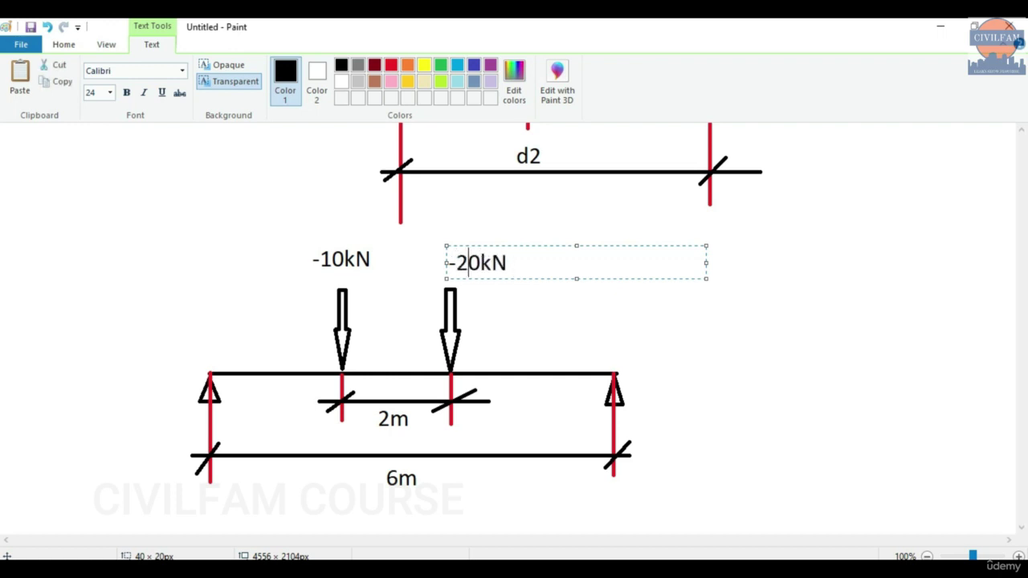
{"action": "left_click", "coordinate": [418, 293]}
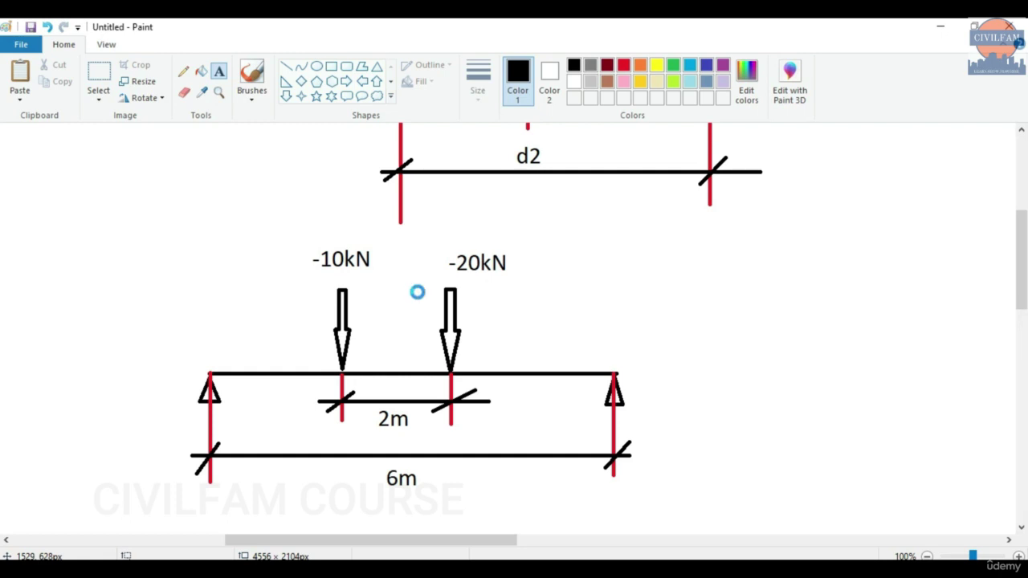
{"action": "key", "text": "ctrl+z"}
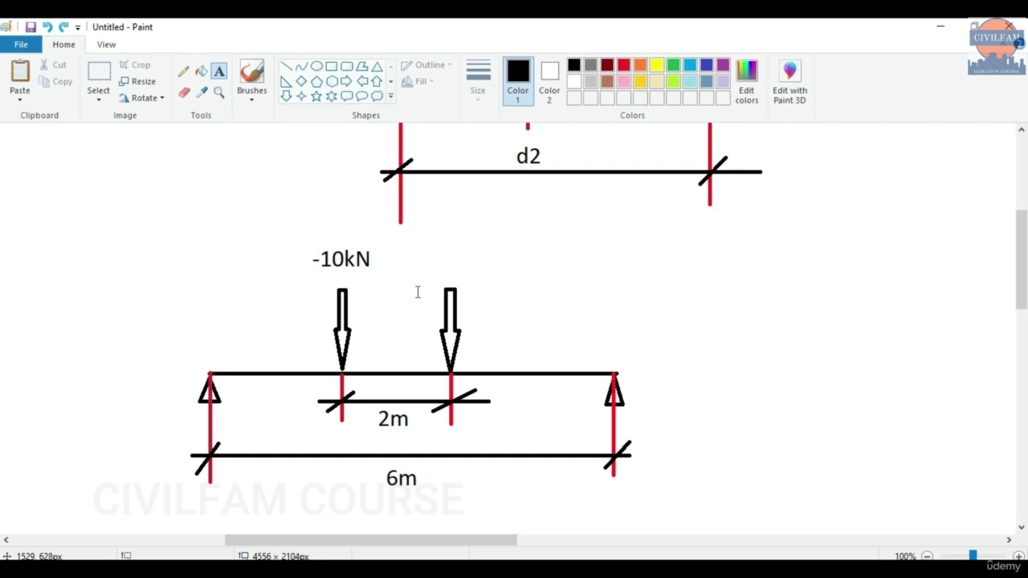
Label the right load arrow -10kN, placing the text just above it
{"action": "left_click", "coordinate": [452, 259]}
{"action": "type", "text": "-1"}
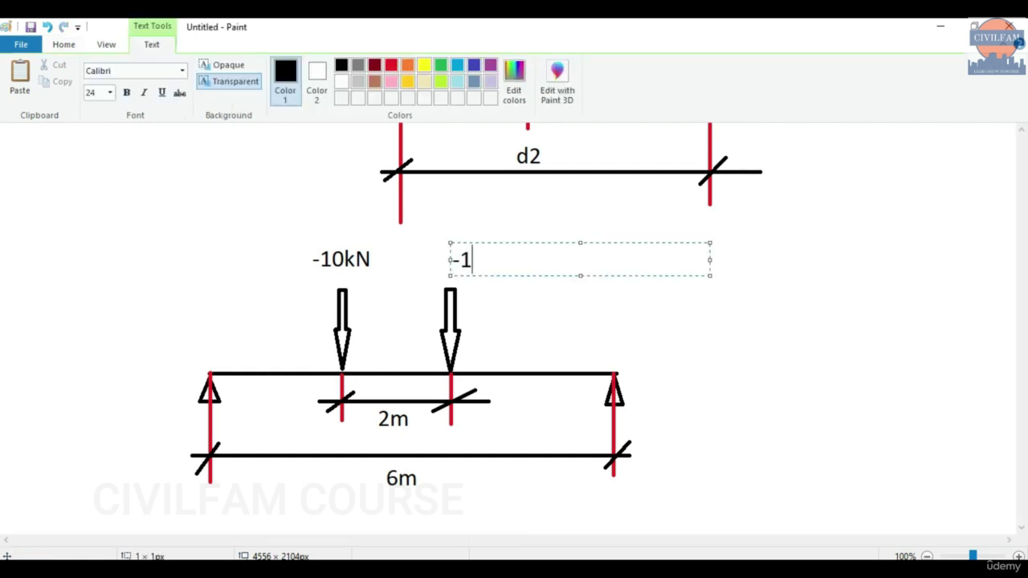
{"action": "type", "text": "0kN"}
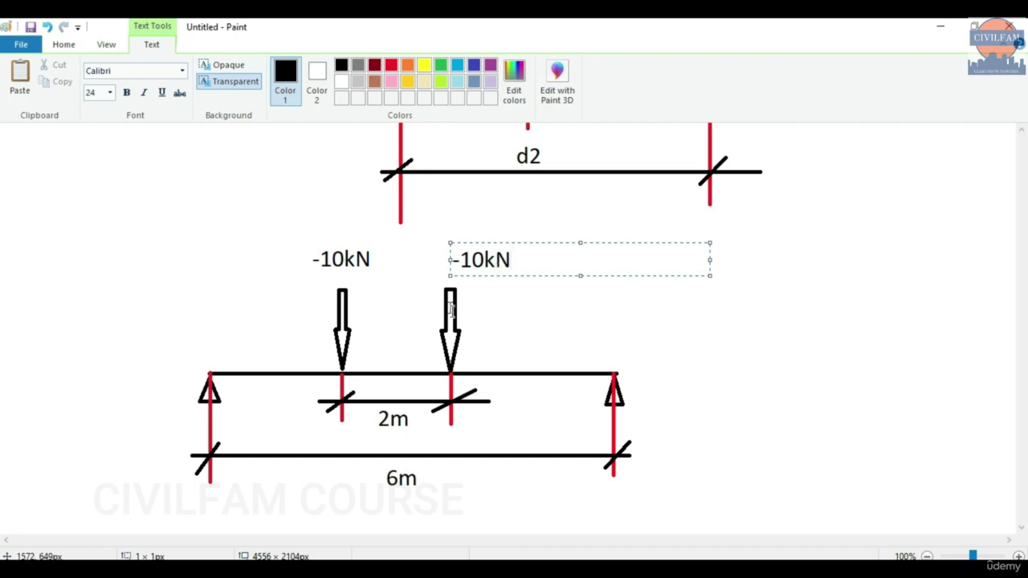
{"action": "left_click", "coordinate": [367, 355]}
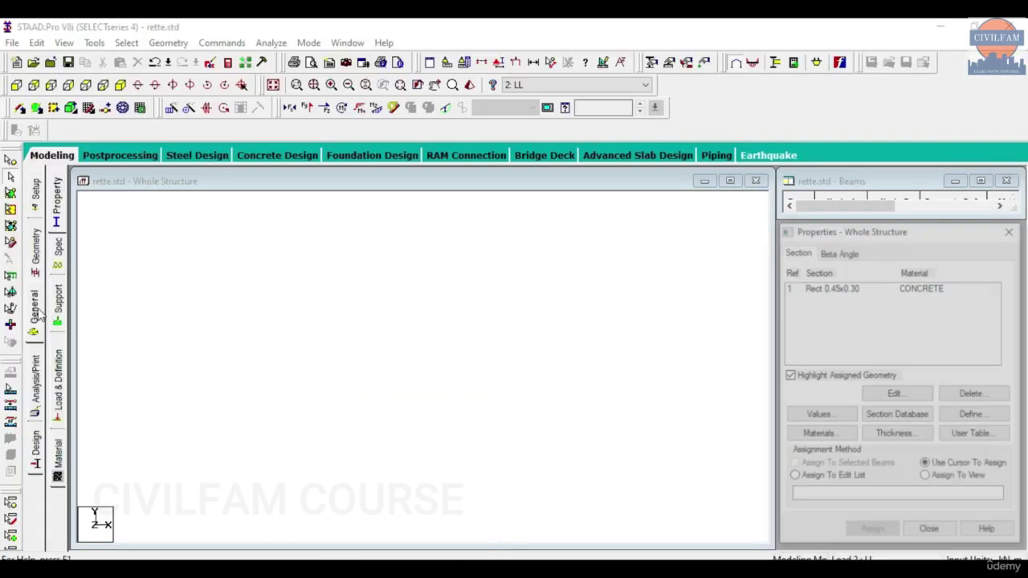
In STAAD.Pro, add node 5 to the geometry's node table at X 0, Y 0, Z 4 m
{"action": "left_click", "coordinate": [35, 250]}
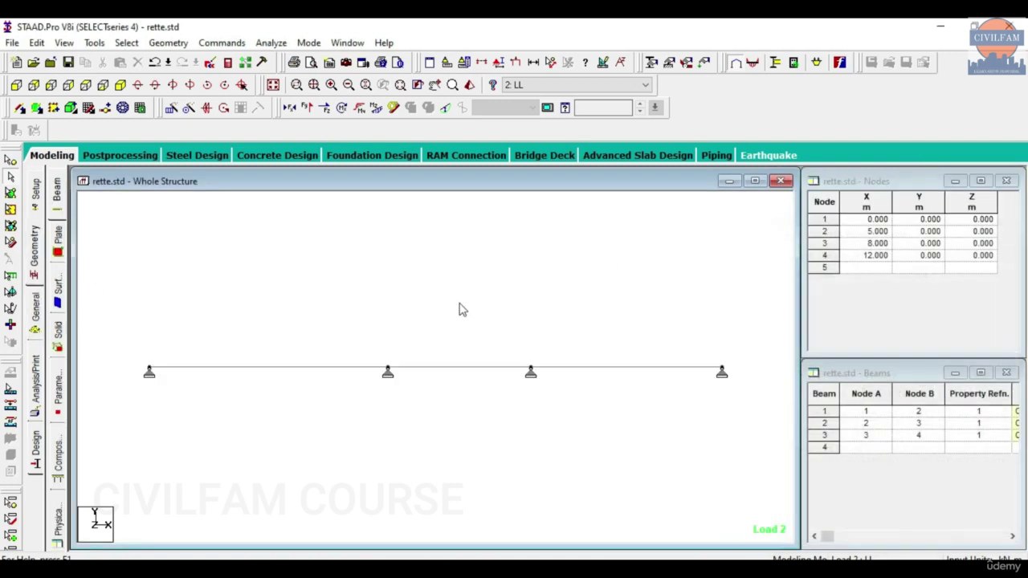
{"action": "left_click", "coordinate": [866, 268]}
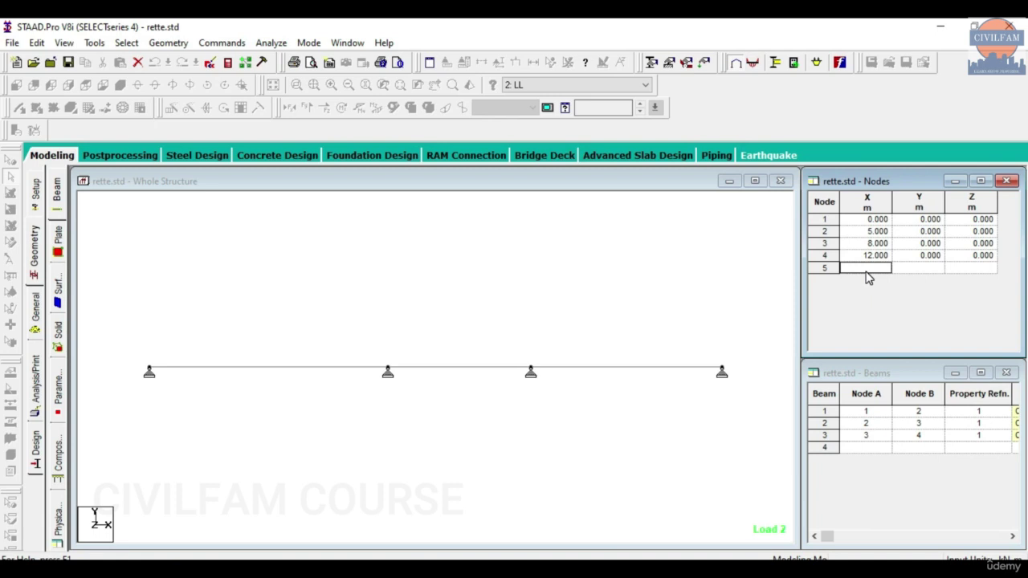
{"action": "type", "text": "0"}
{"action": "key", "text": "Return"}
{"action": "left_click", "coordinate": [562, 332]}
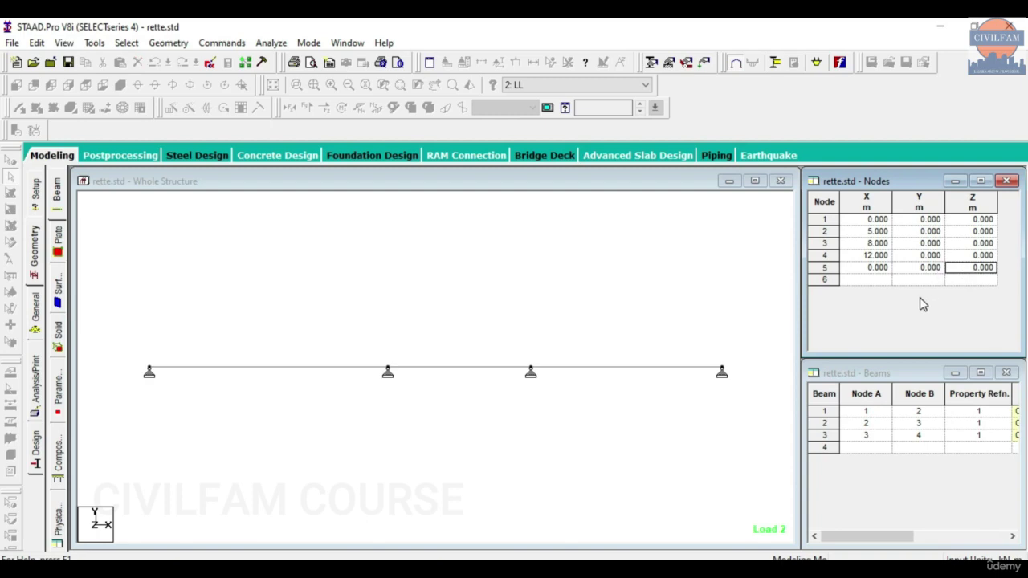
{"action": "type", "text": "4"}
{"action": "left_click", "coordinate": [920, 267]}
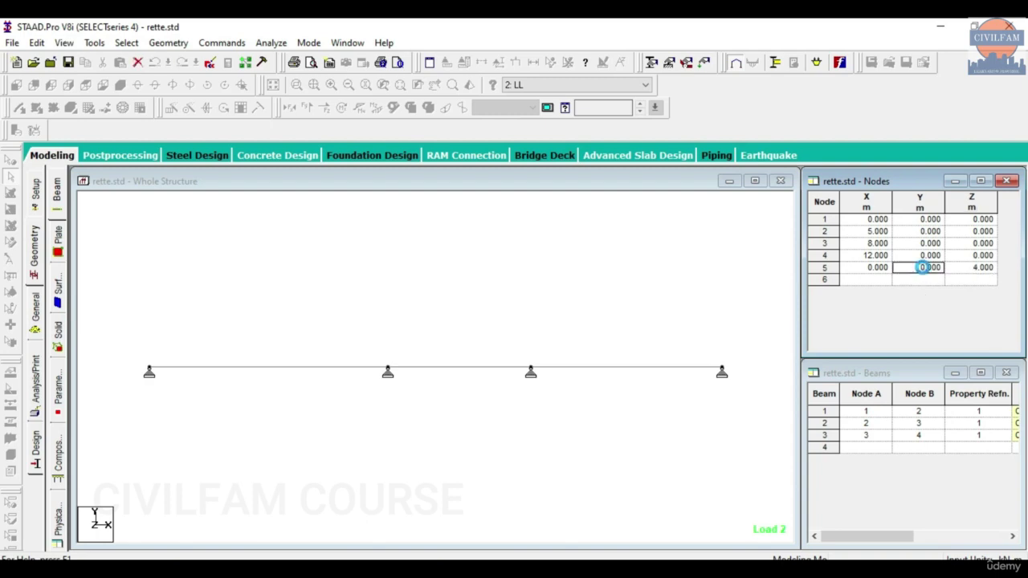
{"action": "left_click", "coordinate": [912, 281]}
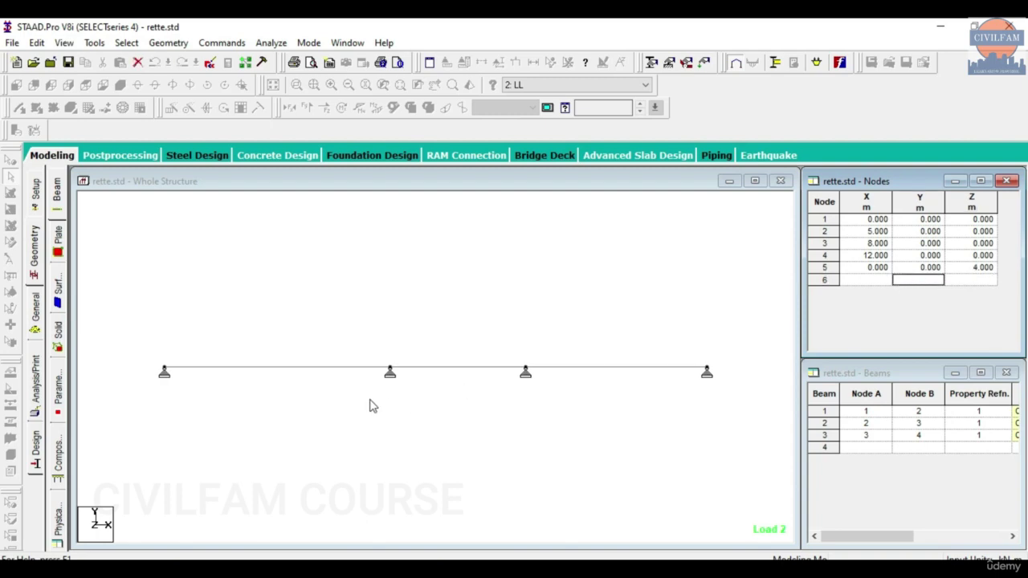
Show the structure in isometric view and set node 5's Z coordinate to 10 m
{"action": "left_click", "coordinate": [408, 424]}
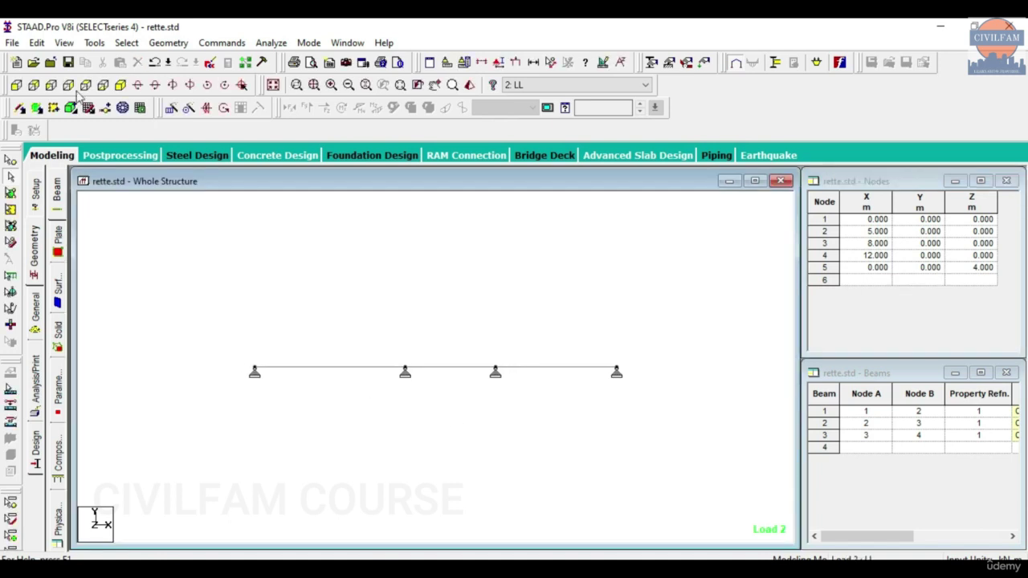
{"action": "left_click", "coordinate": [120, 85]}
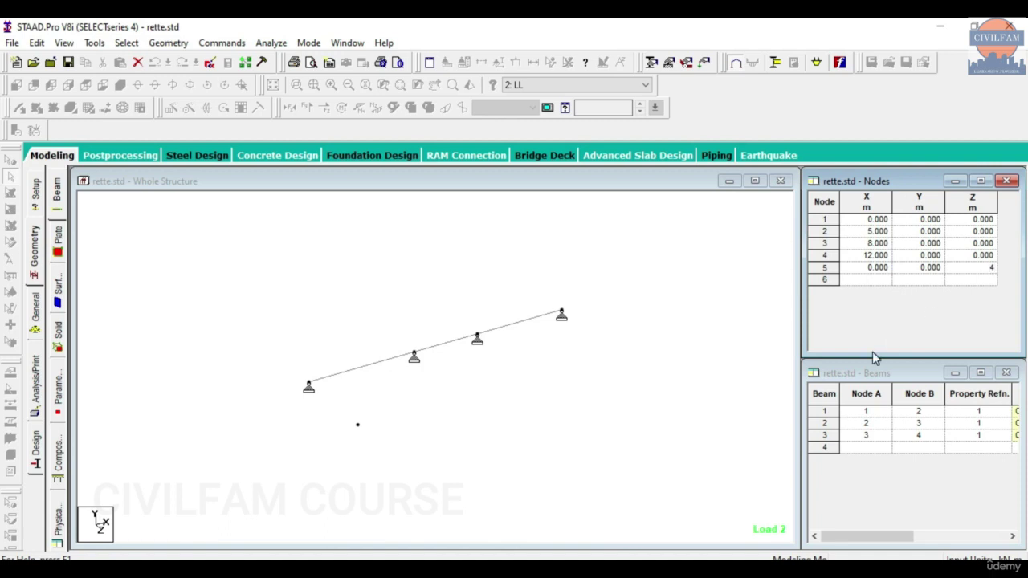
{"action": "type", "text": "10"}
{"action": "key", "text": "Return"}
{"action": "left_click", "coordinate": [507, 422]}
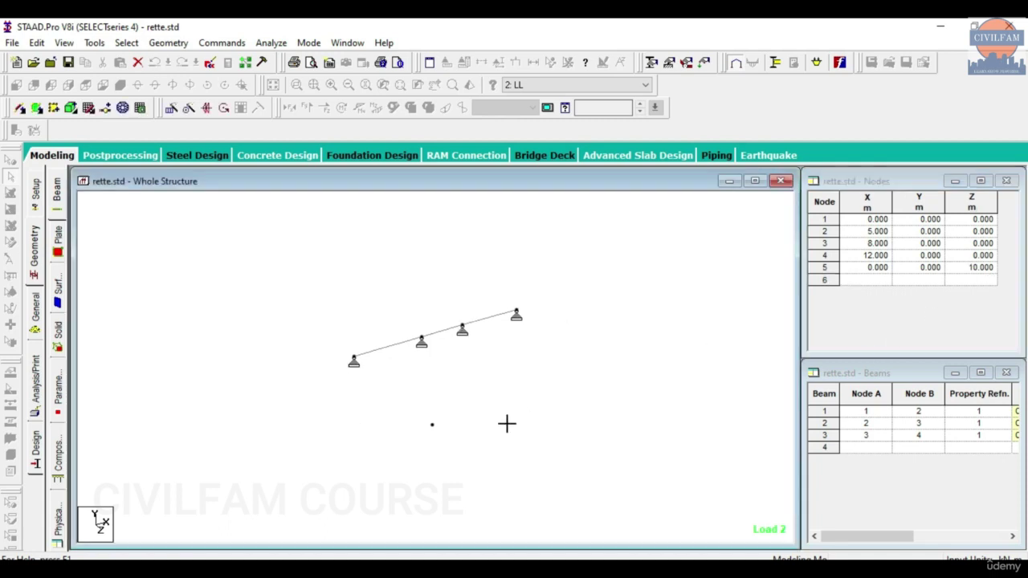
Add node 6 to the node table at X 6, Y 0, Z 10 m
{"action": "left_click", "coordinate": [865, 279]}
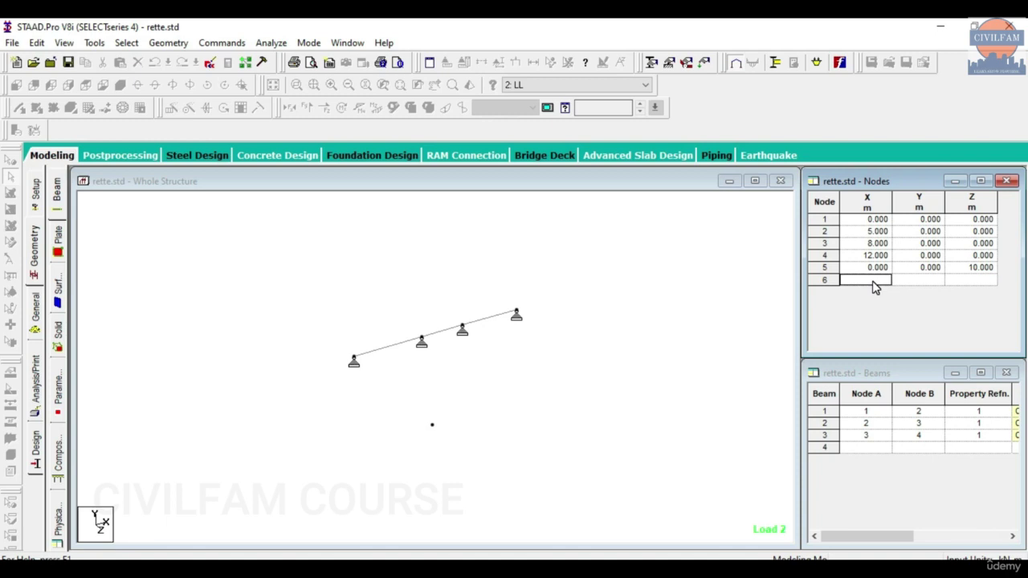
{"action": "type", "text": "6"}
{"action": "left_click", "coordinate": [966, 281]}
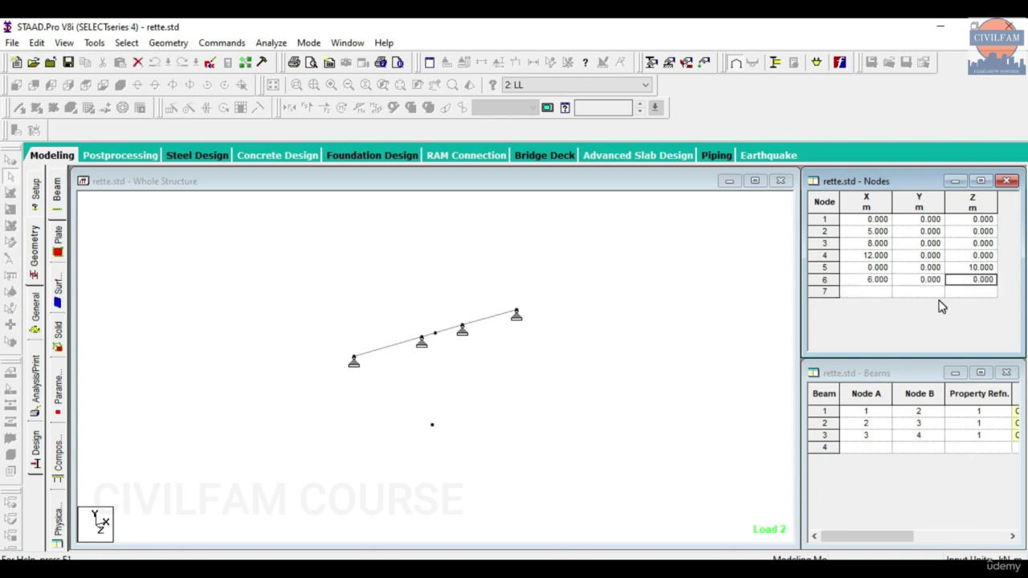
{"action": "type", "text": "10"}
{"action": "key", "text": "Return"}
{"action": "left_click", "coordinate": [584, 371]}
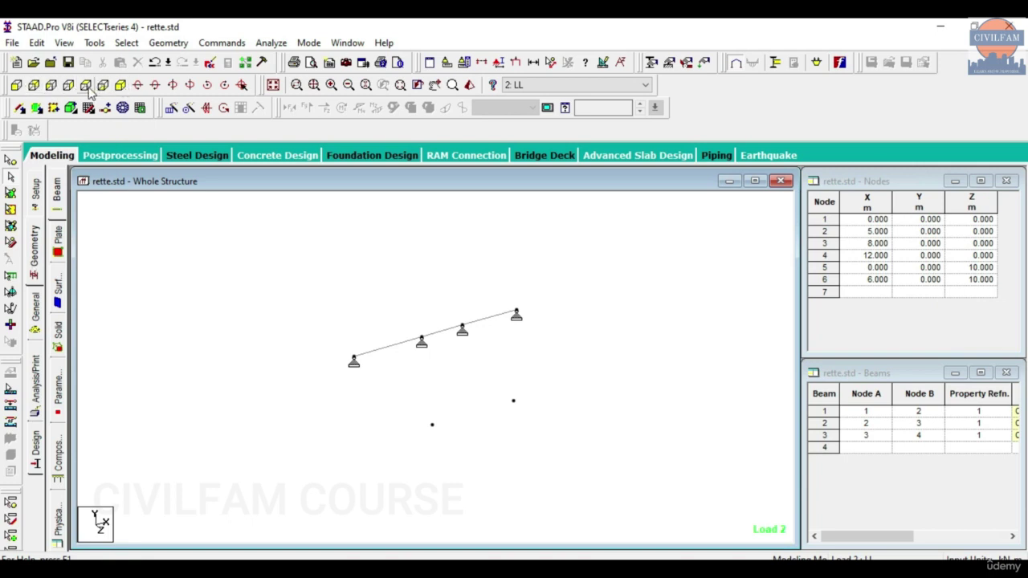
Draw a beam member between nodes 5 and 6 in the isometric view
{"action": "left_click", "coordinate": [16, 85]}
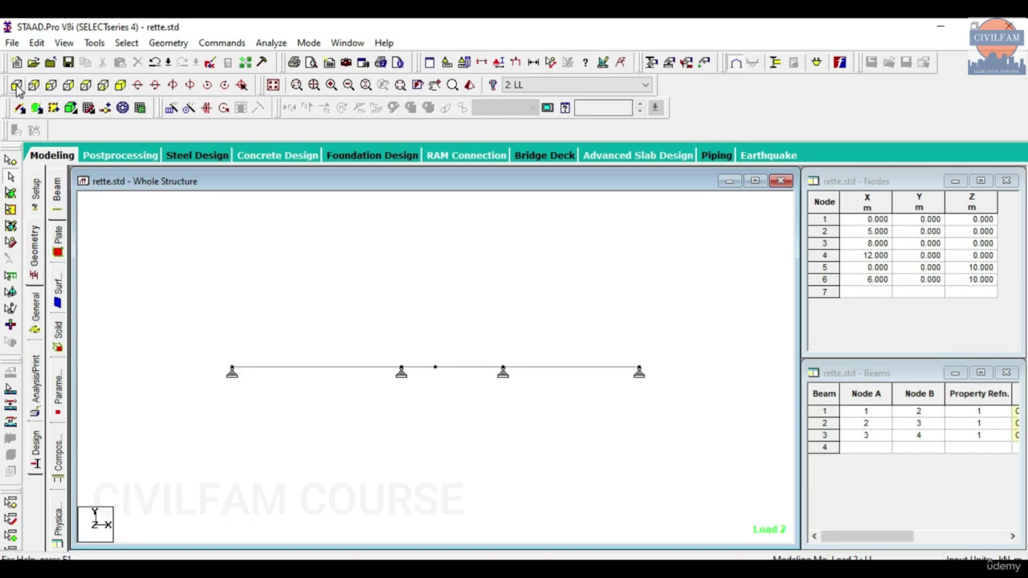
{"action": "left_click", "coordinate": [119, 85]}
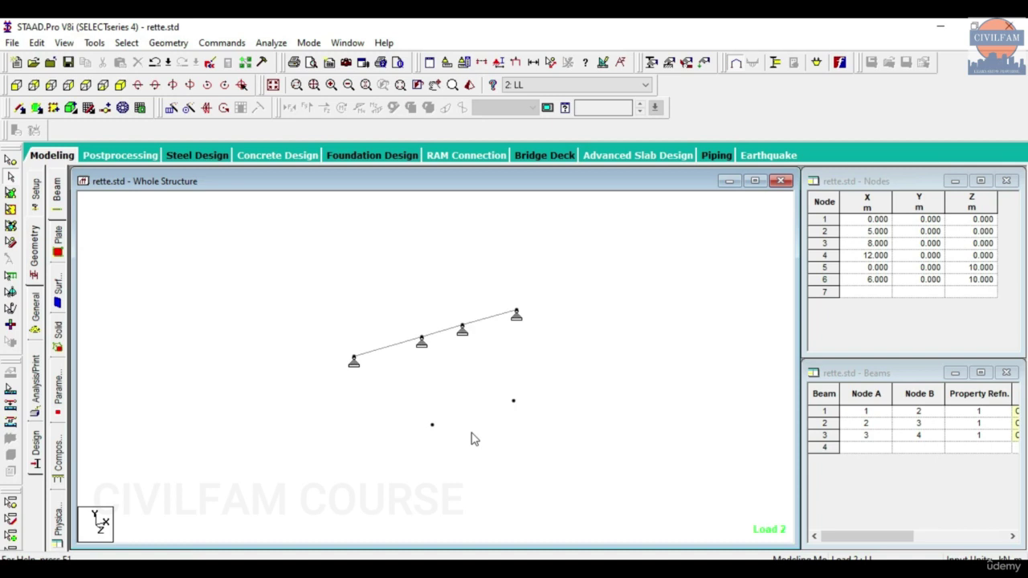
{"action": "left_click", "coordinate": [20, 108]}
{"action": "left_click_drag", "start_coordinate": [434, 424], "coordinate": [514, 401]}
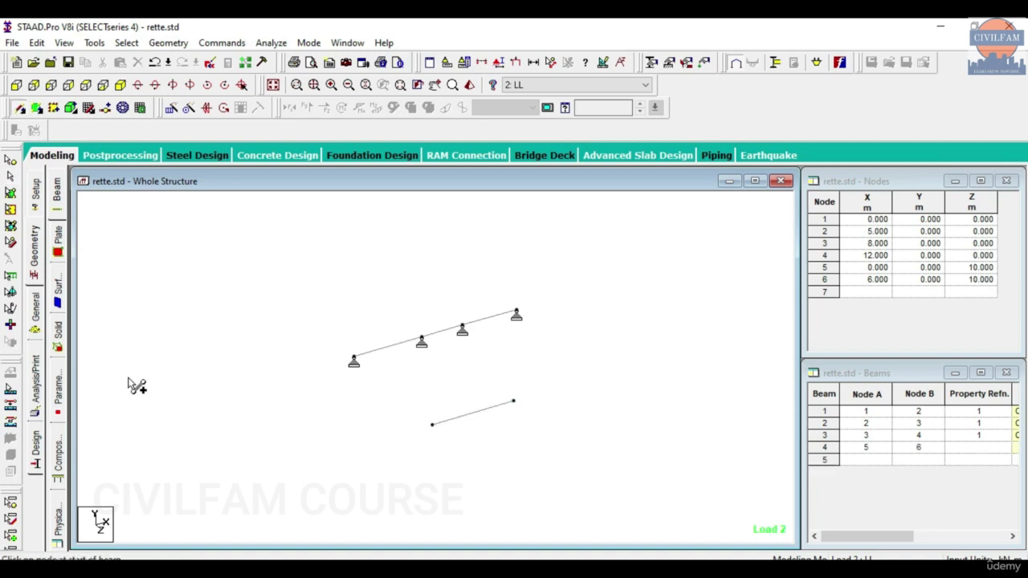
Assign the Rect 0.45x0.30 concrete section to the new beam between nodes 5 and 6
{"action": "left_click", "coordinate": [35, 310]}
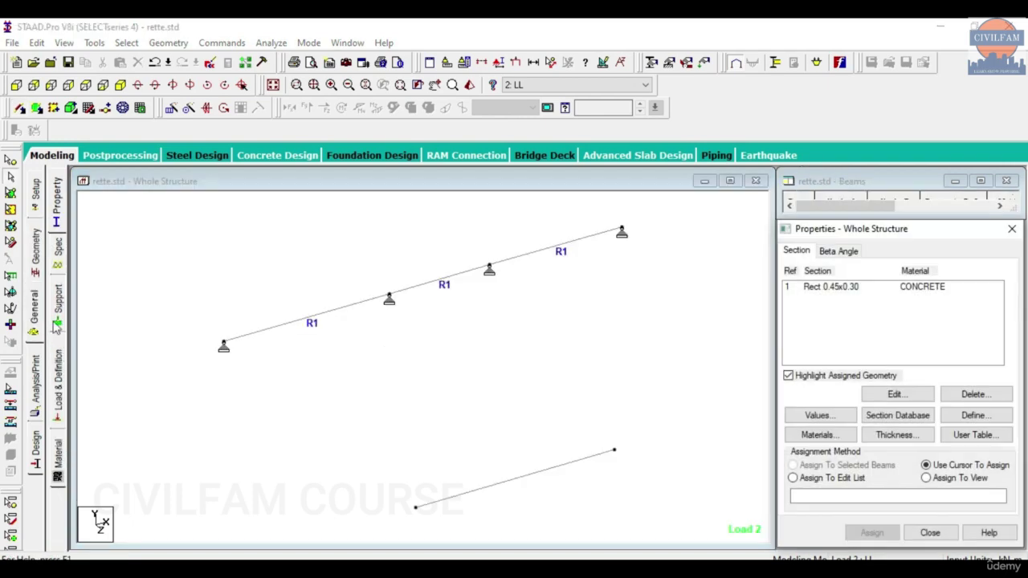
{"action": "left_click", "coordinate": [843, 287]}
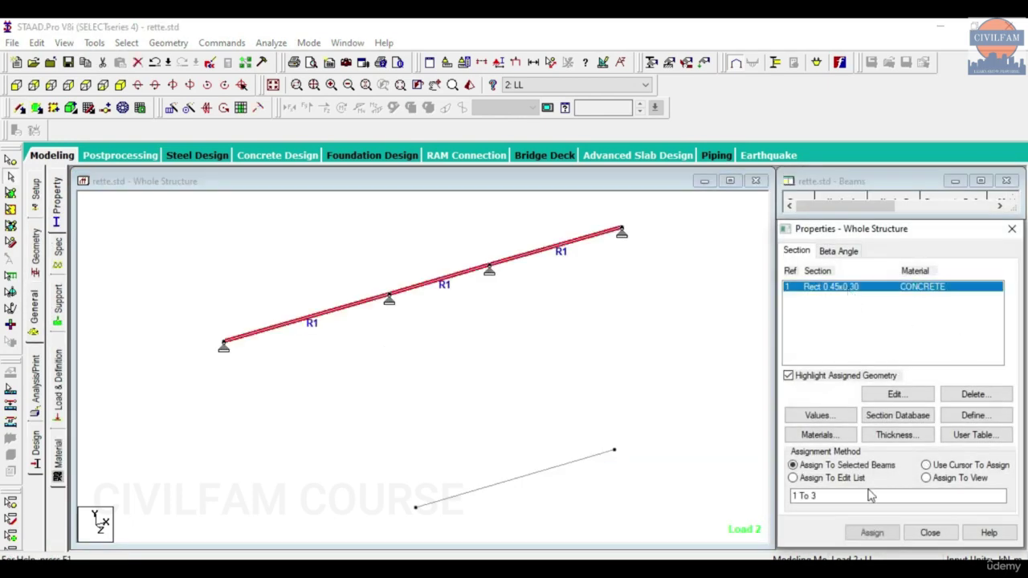
{"action": "left_click", "coordinate": [883, 531]}
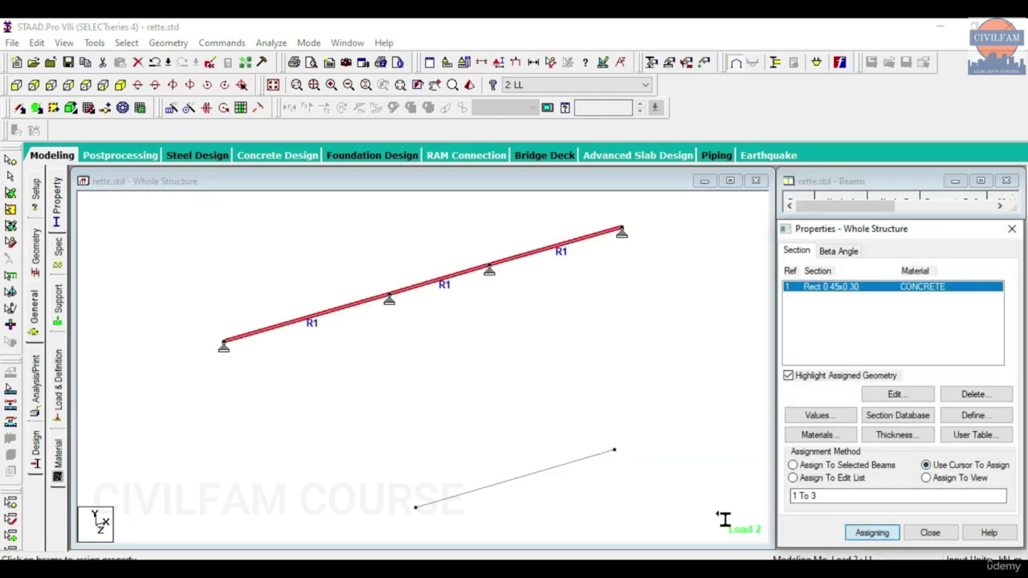
{"action": "left_click", "coordinate": [523, 478]}
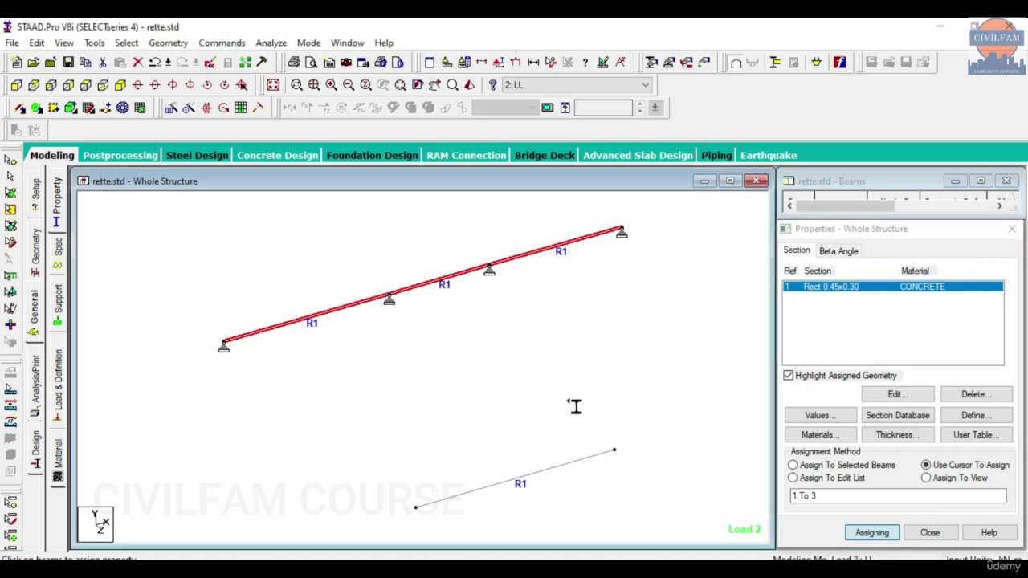
Assign the existing Support 2 to nodes 5 and 6 at both ends of the new beam
{"action": "left_click", "coordinate": [61, 317]}
{"action": "left_click", "coordinate": [861, 330]}
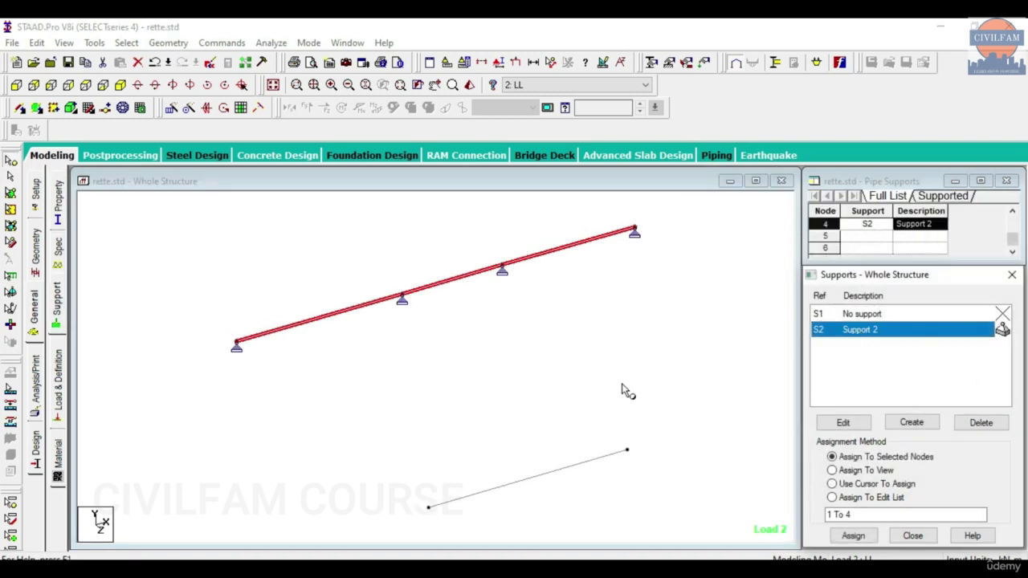
{"action": "left_click", "coordinate": [852, 536]}
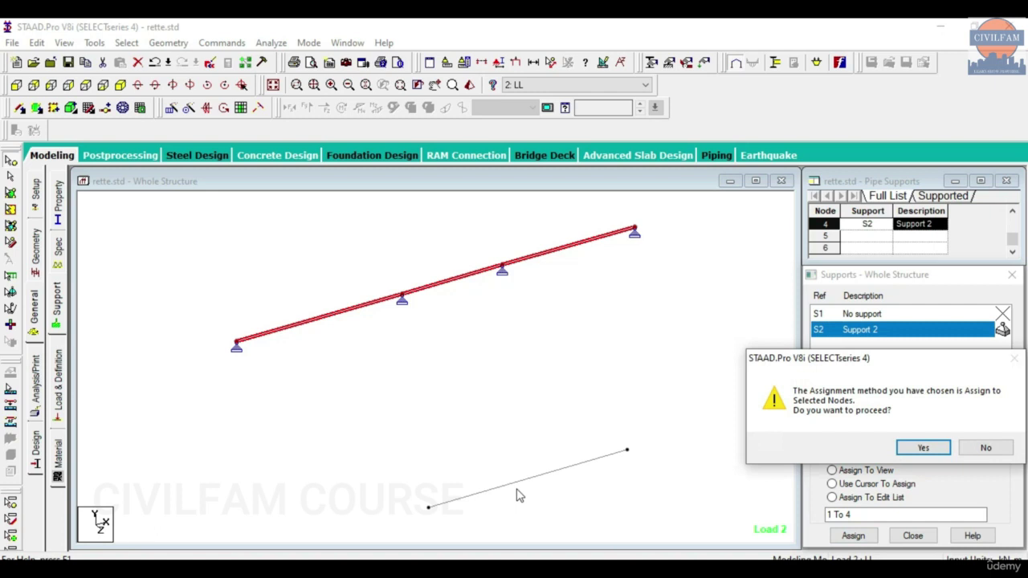
{"action": "left_click", "coordinate": [923, 447]}
{"action": "left_click", "coordinate": [429, 507]}
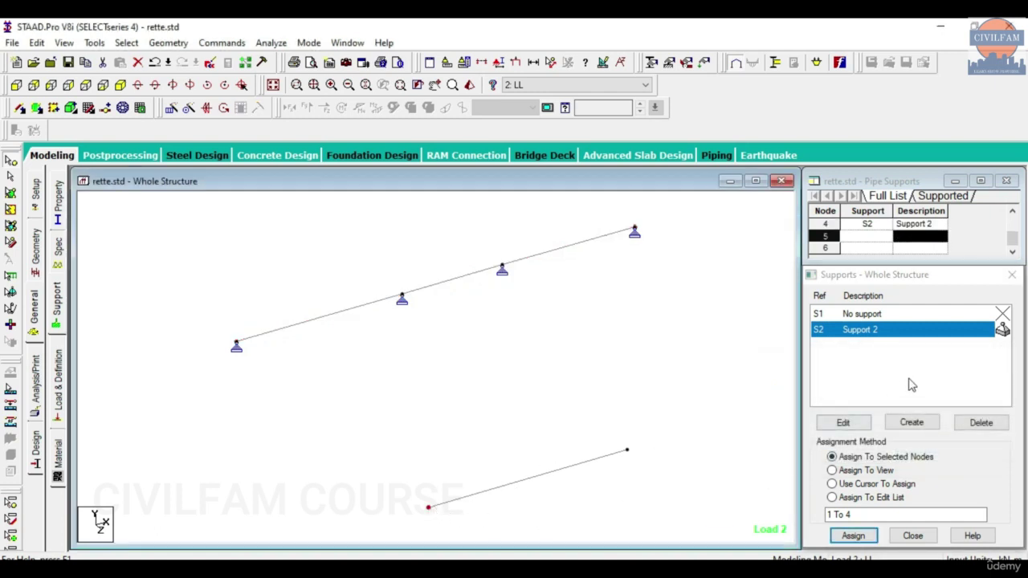
{"action": "left_click", "coordinate": [907, 330]}
{"action": "left_click", "coordinate": [684, 401]}
{"action": "left_click", "coordinate": [906, 331]}
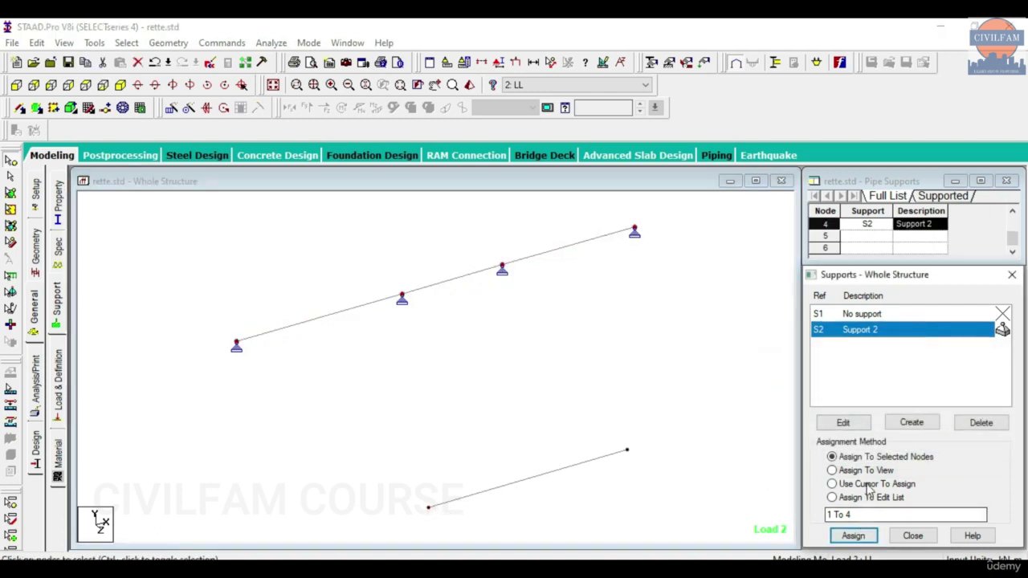
{"action": "left_click", "coordinate": [831, 483]}
{"action": "left_click", "coordinate": [835, 537]}
{"action": "left_click", "coordinate": [427, 509]}
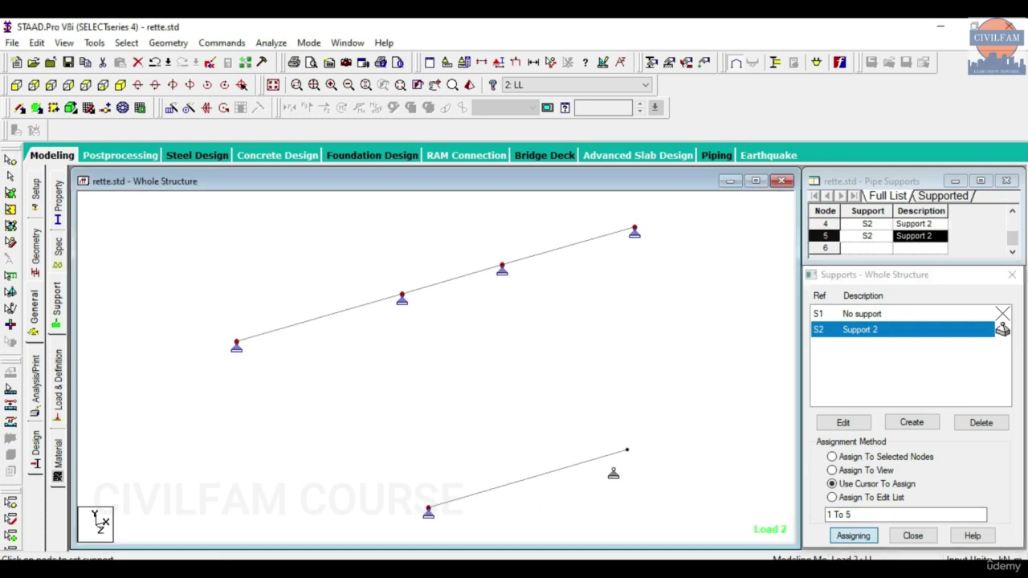
{"action": "left_click", "coordinate": [627, 452]}
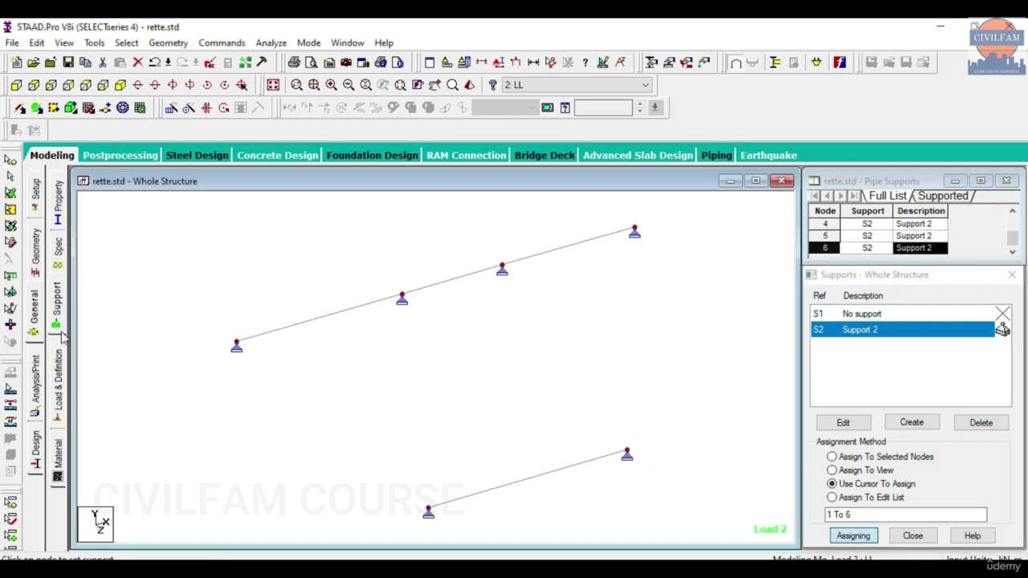
Add a concentrated member force of -10 kN in GY with d1 at 2 m to load case 2: LL
{"action": "left_click", "coordinate": [58, 381]}
{"action": "left_click", "coordinate": [812, 209]}
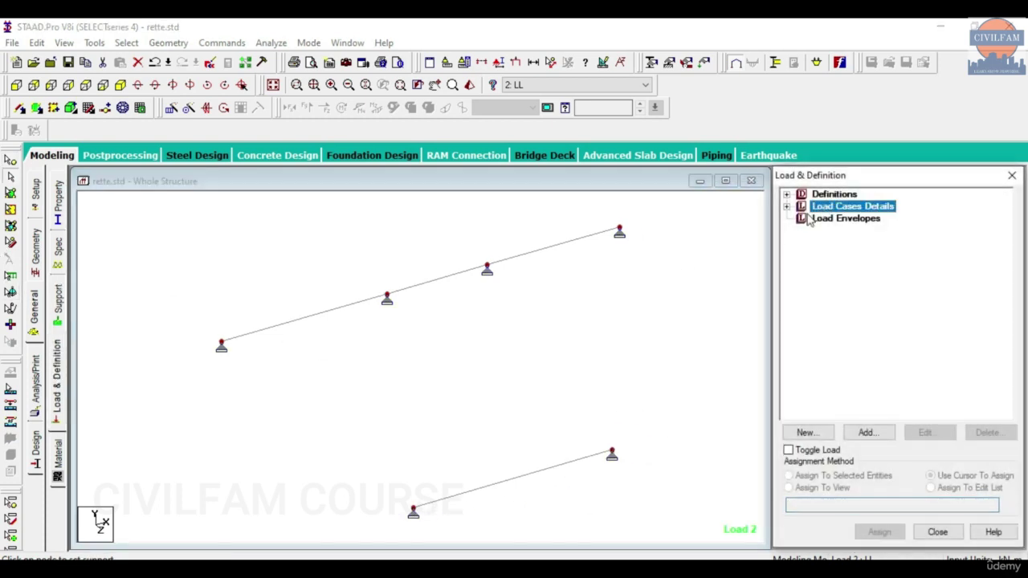
{"action": "left_click", "coordinate": [787, 207]}
{"action": "left_click", "coordinate": [800, 230]}
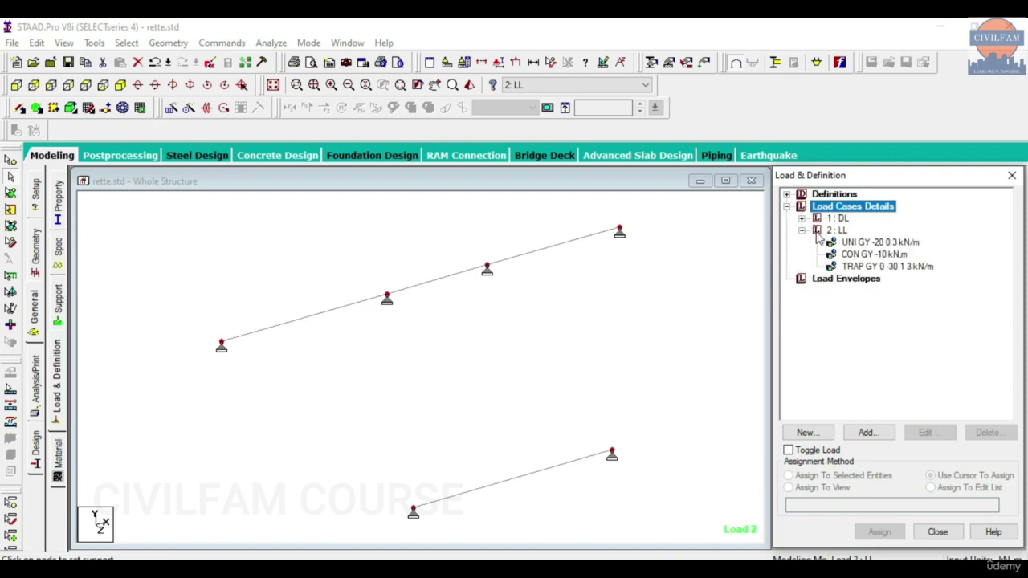
{"action": "left_click", "coordinate": [837, 230]}
{"action": "left_click", "coordinate": [867, 434]}
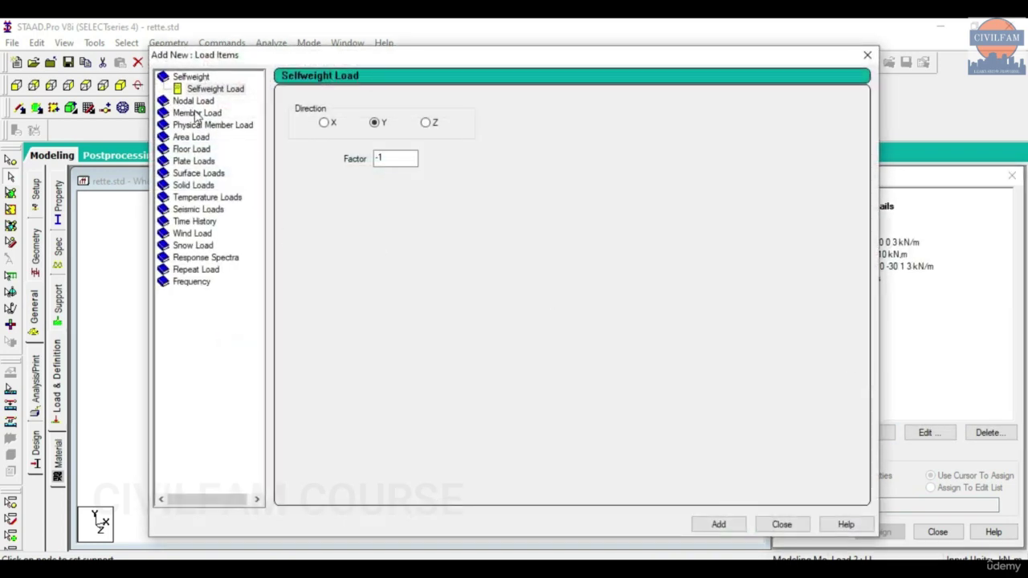
{"action": "left_click", "coordinate": [196, 113]}
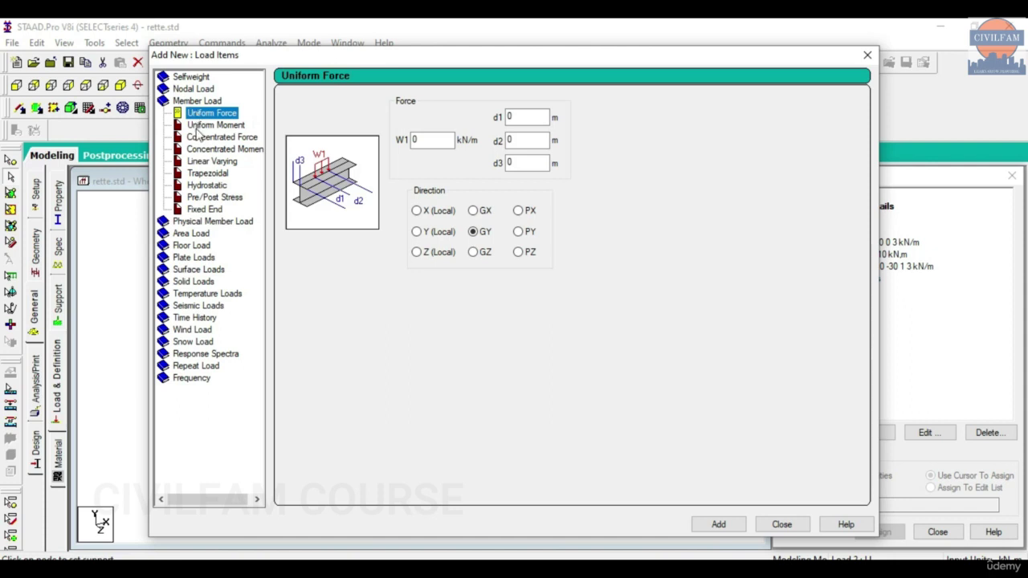
{"action": "left_click", "coordinate": [230, 140]}
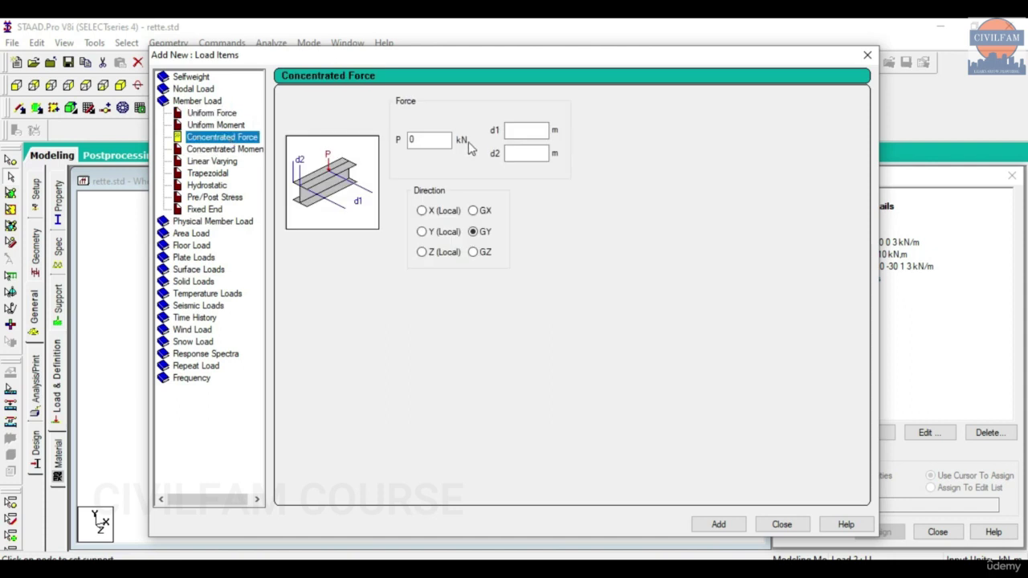
{"action": "key", "text": "Tab"}
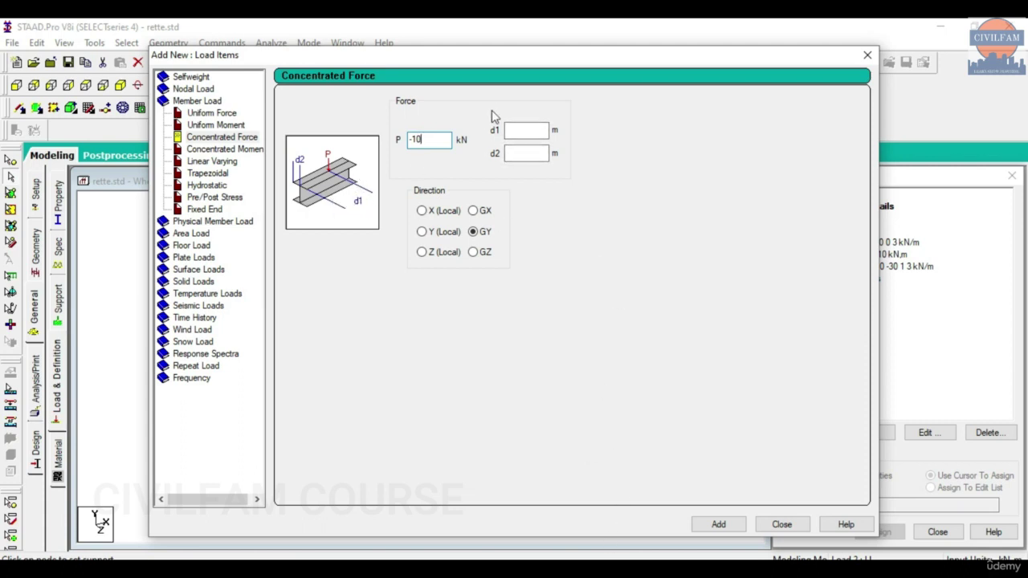
{"action": "left_click", "coordinate": [521, 131]}
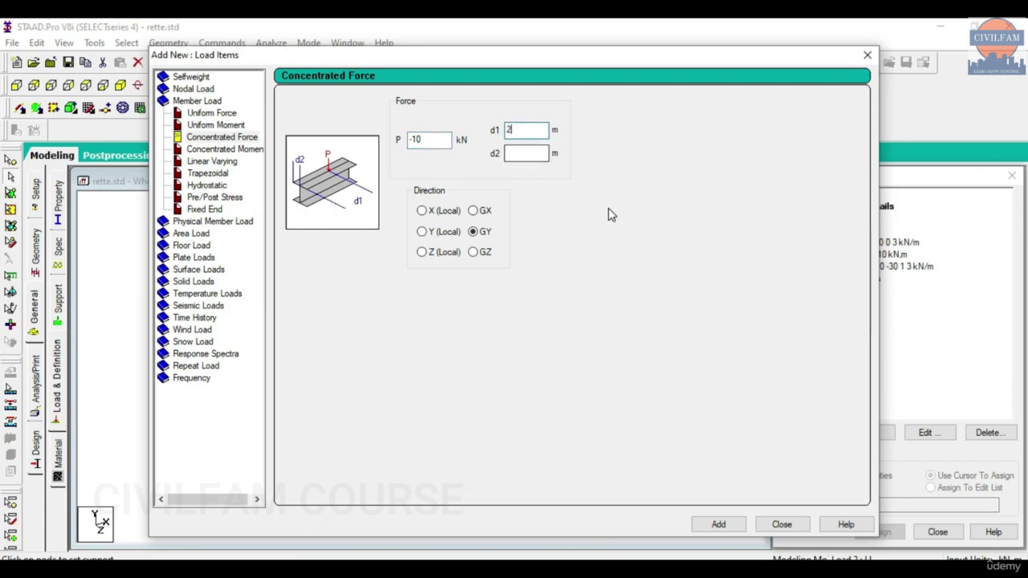
{"action": "key", "text": "Tab"}
{"action": "left_click", "coordinate": [727, 524]}
{"action": "left_click", "coordinate": [780, 524]}
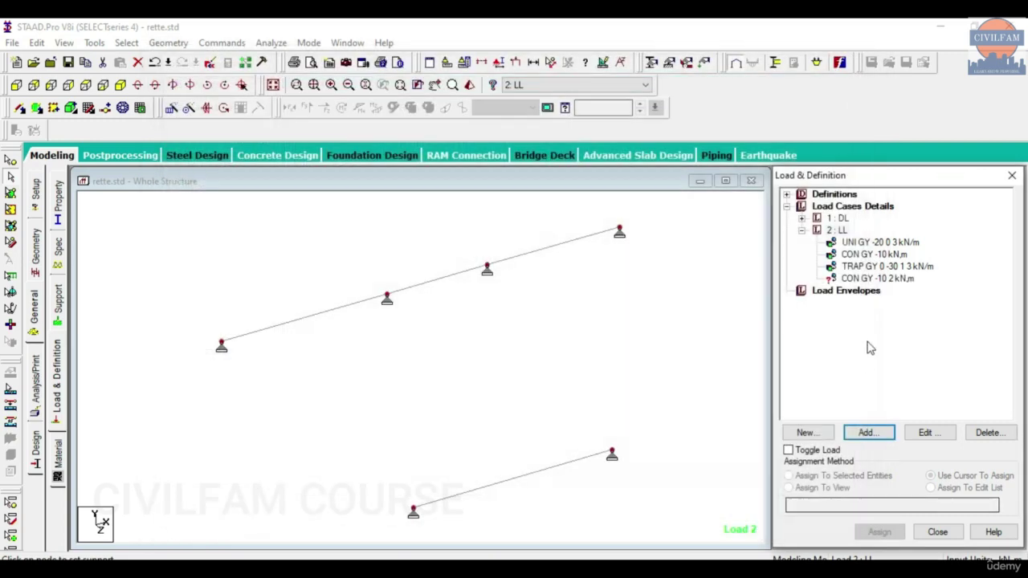
Assign the -10 kN concentrated load at 2 m to the new beam between nodes 5 and 6
{"action": "left_click", "coordinate": [883, 278]}
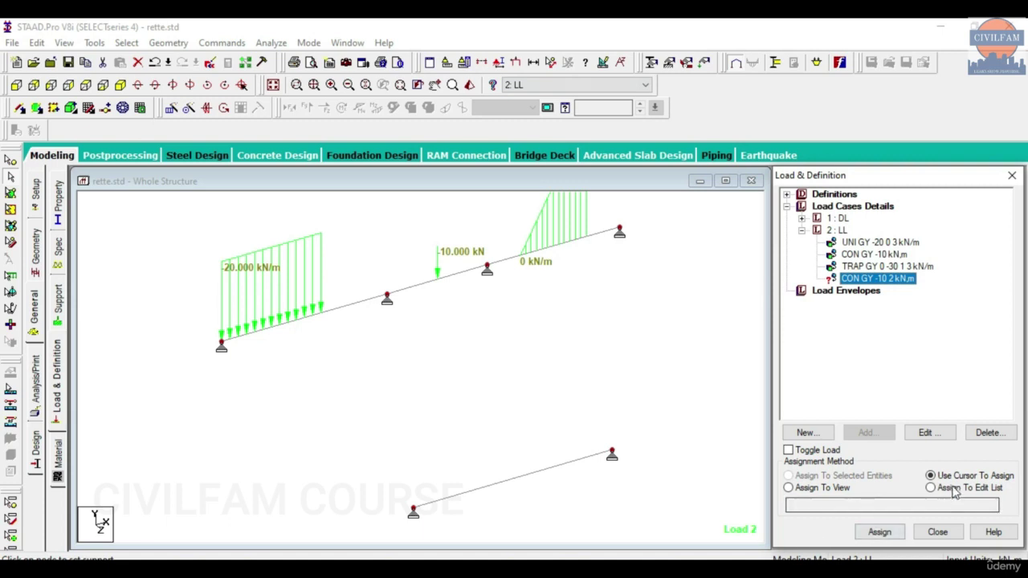
{"action": "left_click", "coordinate": [879, 532]}
{"action": "left_click", "coordinate": [486, 490]}
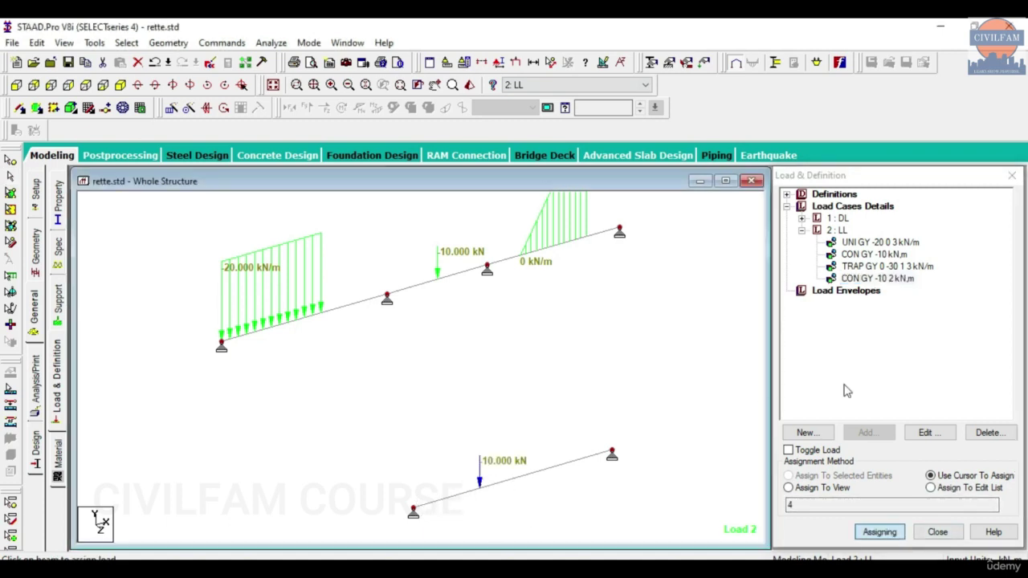
{"action": "left_click", "coordinate": [879, 278]}
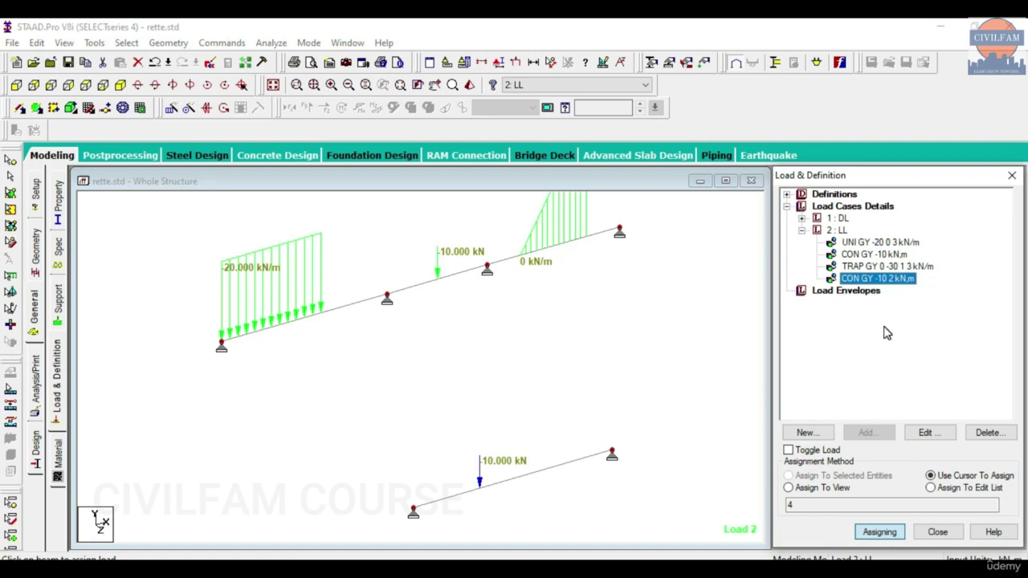
Add a second concentrated member force of -10 kN in GY with d1 at 4 m to load case LL, accepting the auto save
{"action": "left_click", "coordinate": [836, 231]}
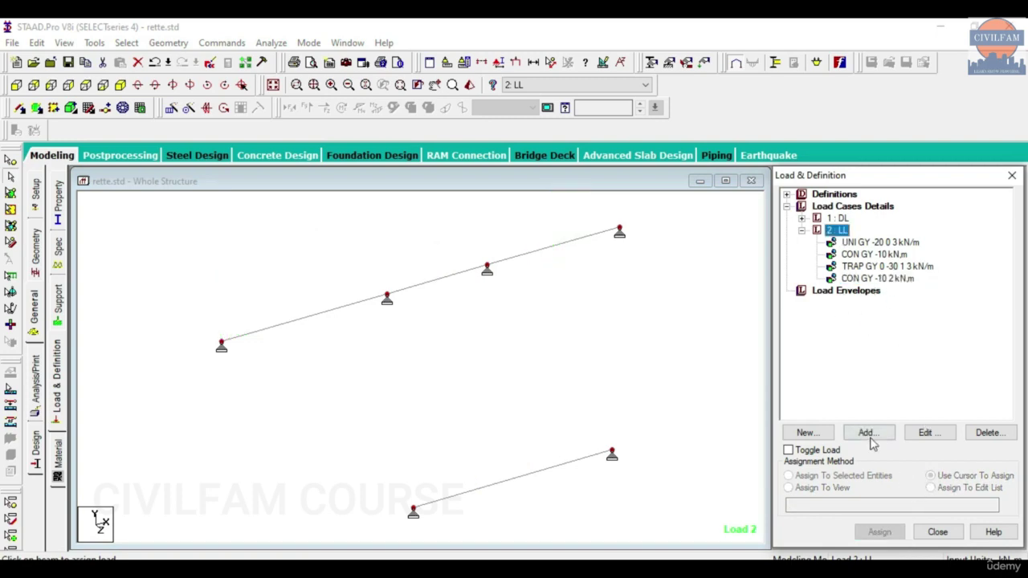
{"action": "left_click", "coordinate": [867, 433]}
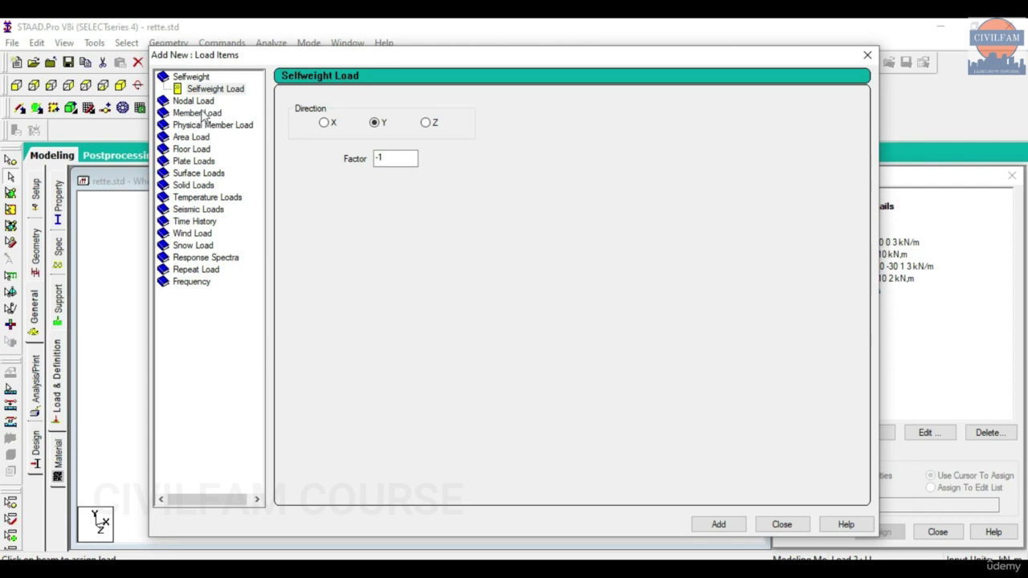
{"action": "left_click", "coordinate": [203, 116]}
{"action": "left_click", "coordinate": [222, 137]}
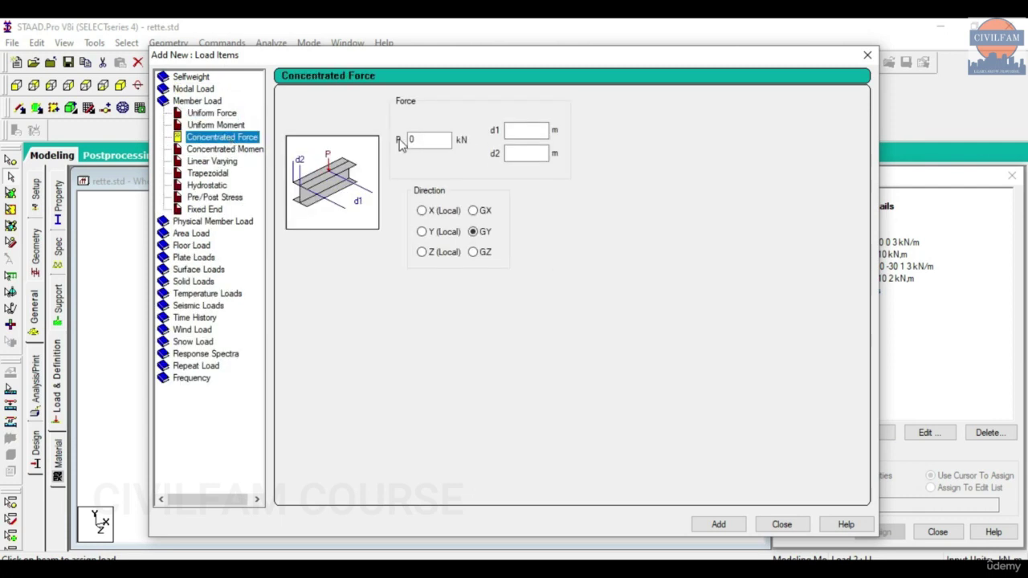
{"action": "key", "text": "Tab"}
{"action": "type", "text": "-10"}
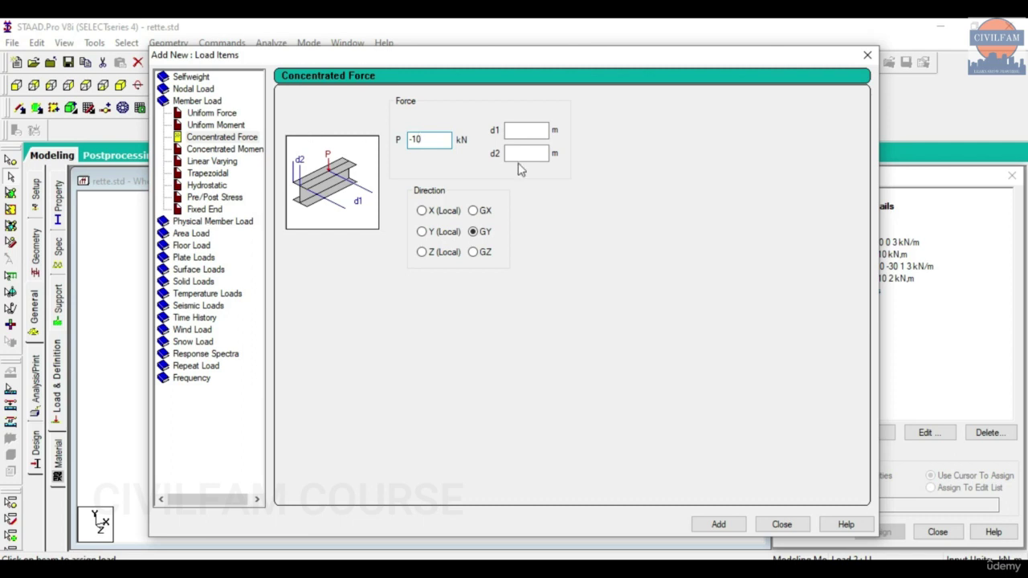
{"action": "key", "text": "Tab"}
{"action": "type", "text": "4"}
{"action": "left_click", "coordinate": [719, 525]}
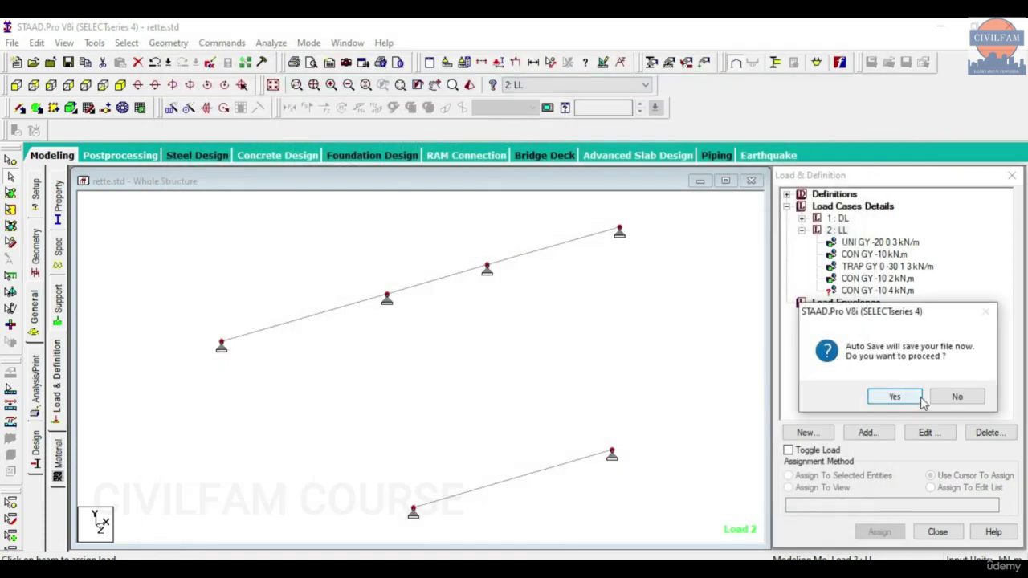
{"action": "left_click", "coordinate": [906, 396]}
{"action": "left_click", "coordinate": [421, 324]}
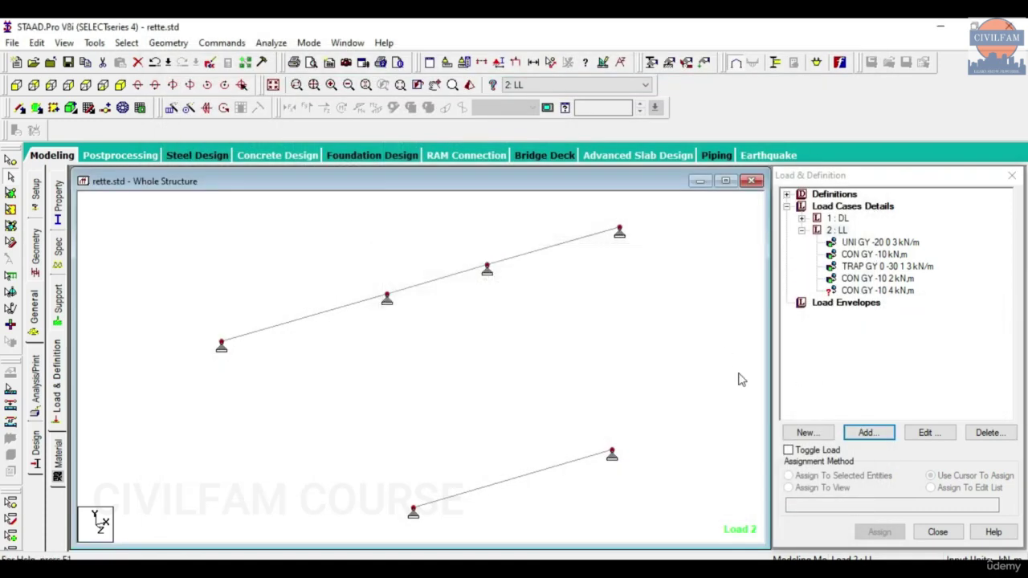
Assign the -10 kN concentrated load at 4 m to the new beam between nodes 5 and 6
{"action": "left_click", "coordinate": [867, 290]}
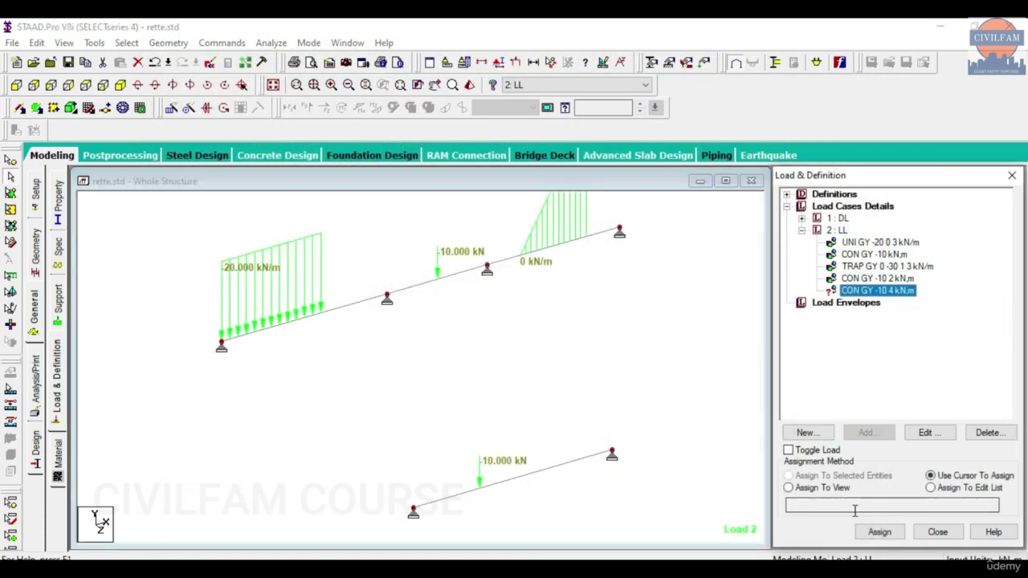
{"action": "left_click", "coordinate": [879, 532]}
{"action": "left_click", "coordinate": [527, 481]}
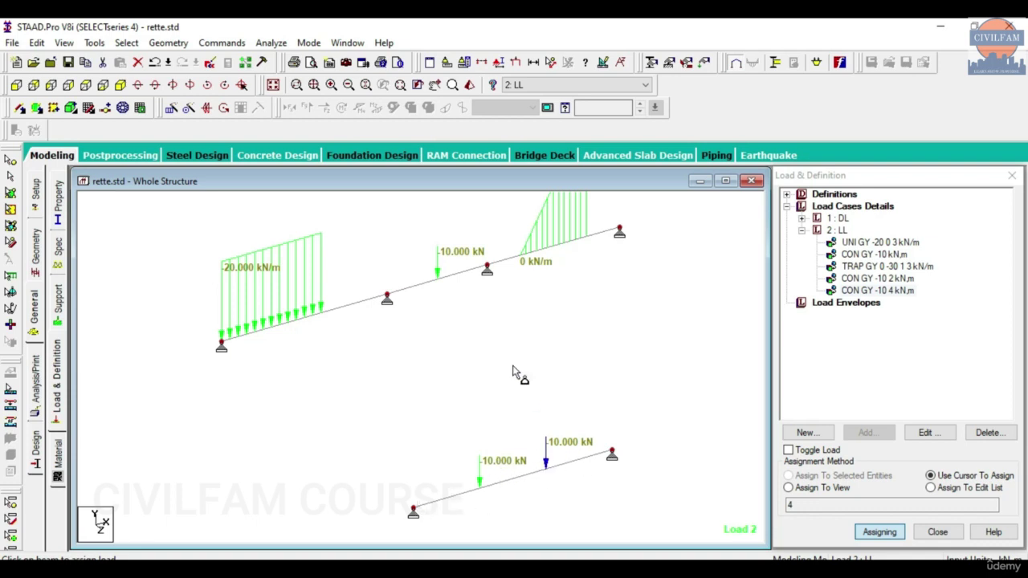
{"action": "scroll", "coordinate": [457, 354], "scroll_direction": "down", "scroll_amount": 1}
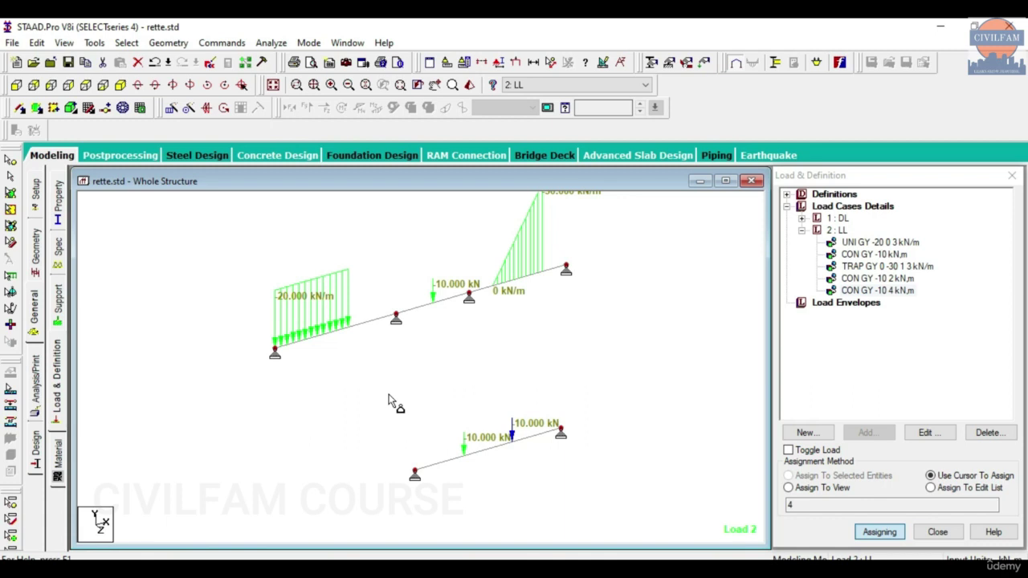
{"action": "scroll", "coordinate": [388, 395], "scroll_direction": "up", "scroll_amount": 2}
{"action": "scroll", "coordinate": [383, 397], "scroll_direction": "down", "scroll_amount": 7}
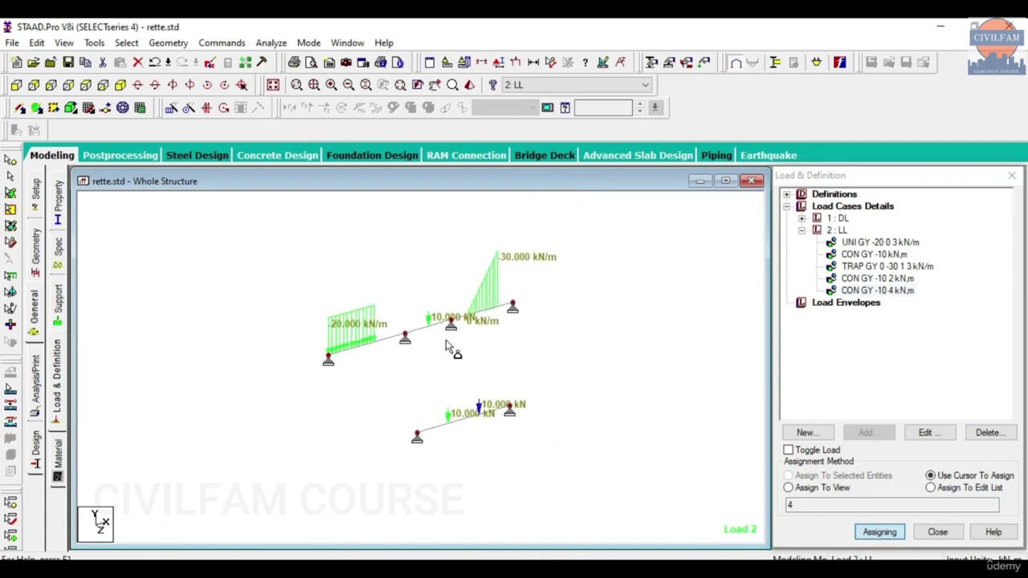
{"action": "scroll", "coordinate": [470, 336], "scroll_direction": "up", "scroll_amount": 3}
{"action": "scroll", "coordinate": [477, 297], "scroll_direction": "up", "scroll_amount": 1}
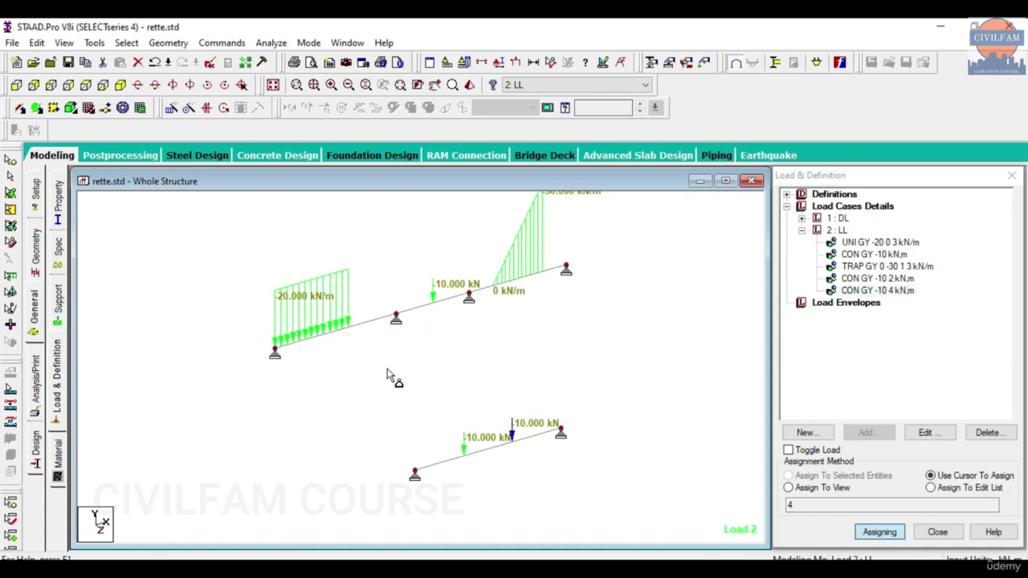
{"action": "scroll", "coordinate": [395, 404], "scroll_direction": "down", "scroll_amount": 1}
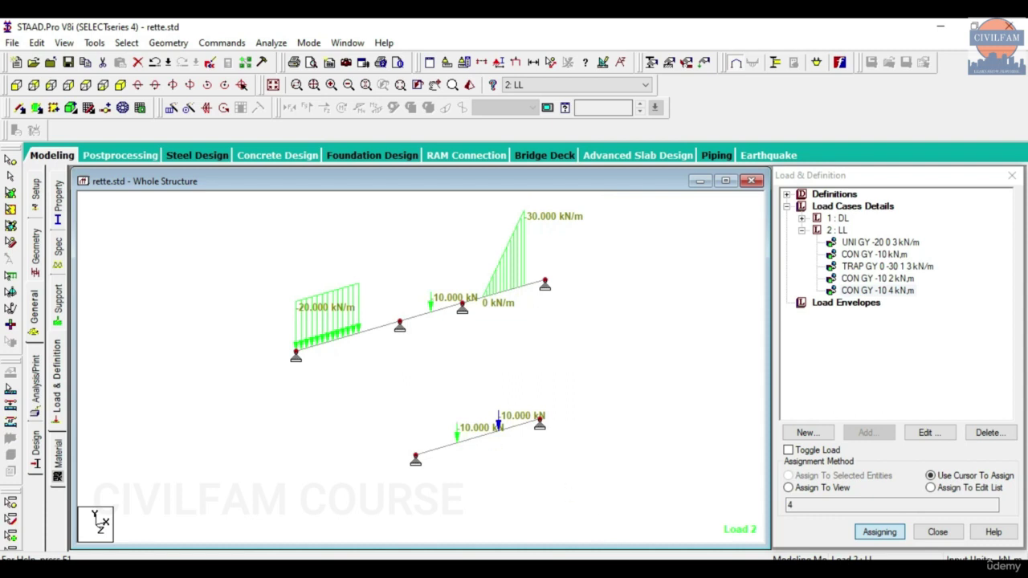